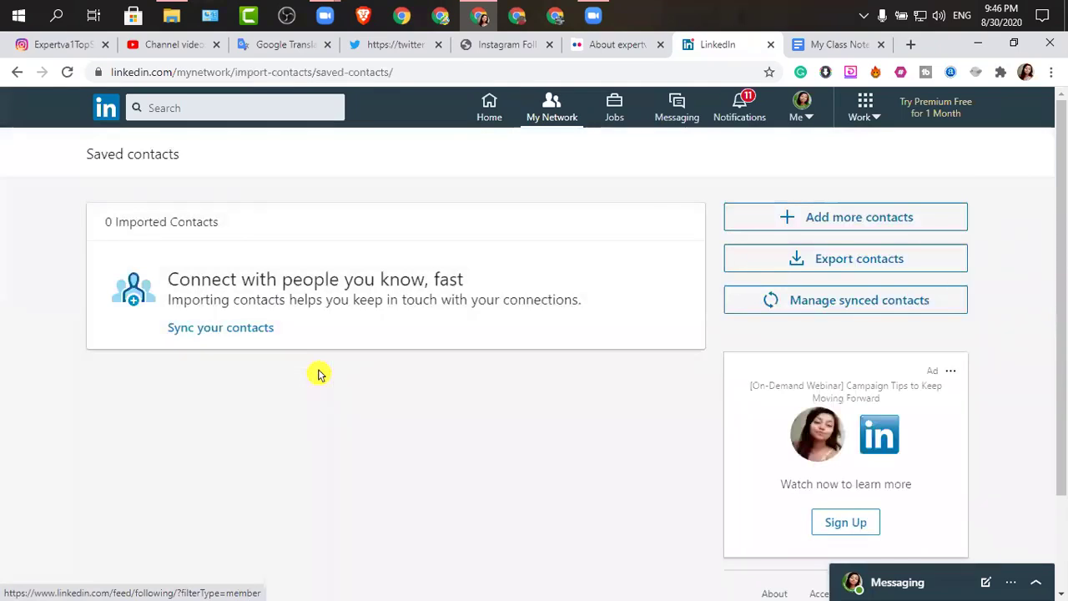
Step: Open the network overview and look through the network management options, including groups
scroll(324, 401, "down", 2)
scroll(324, 400, "up", 2)
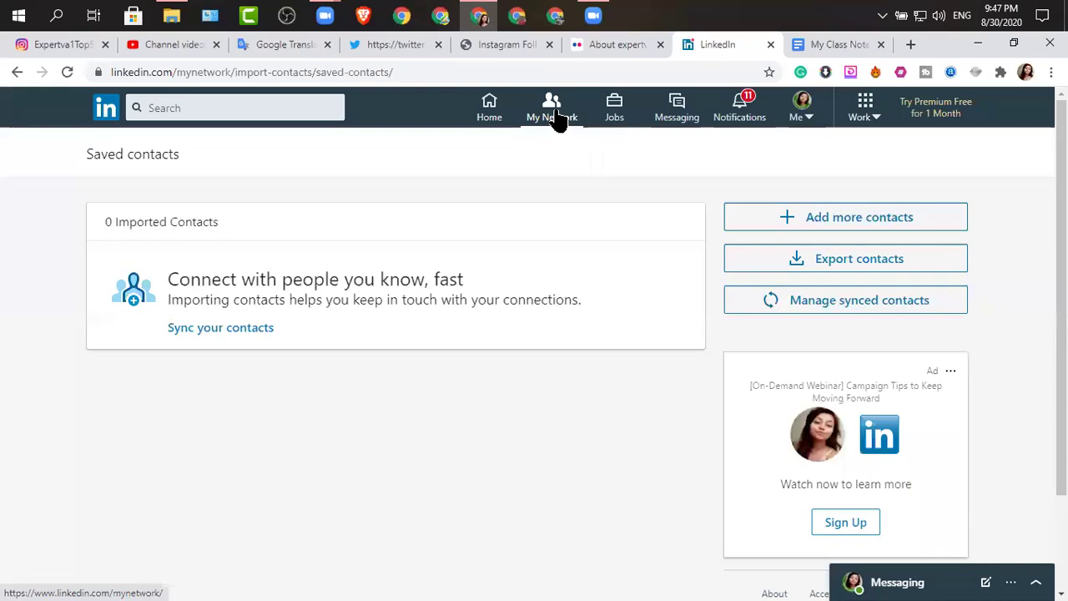
left_click(513, 133)
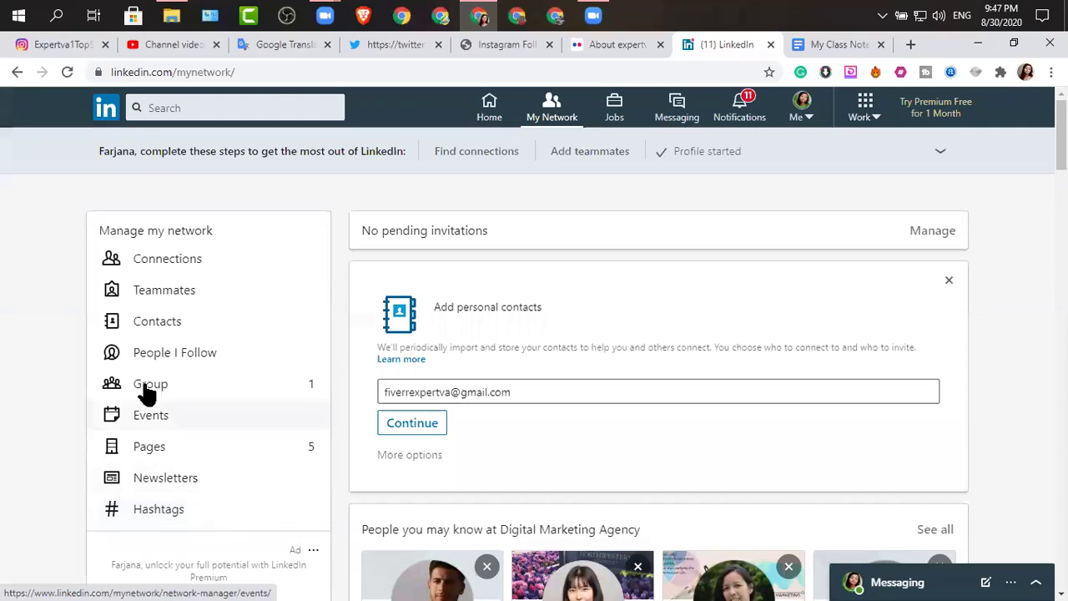
left_click(147, 389)
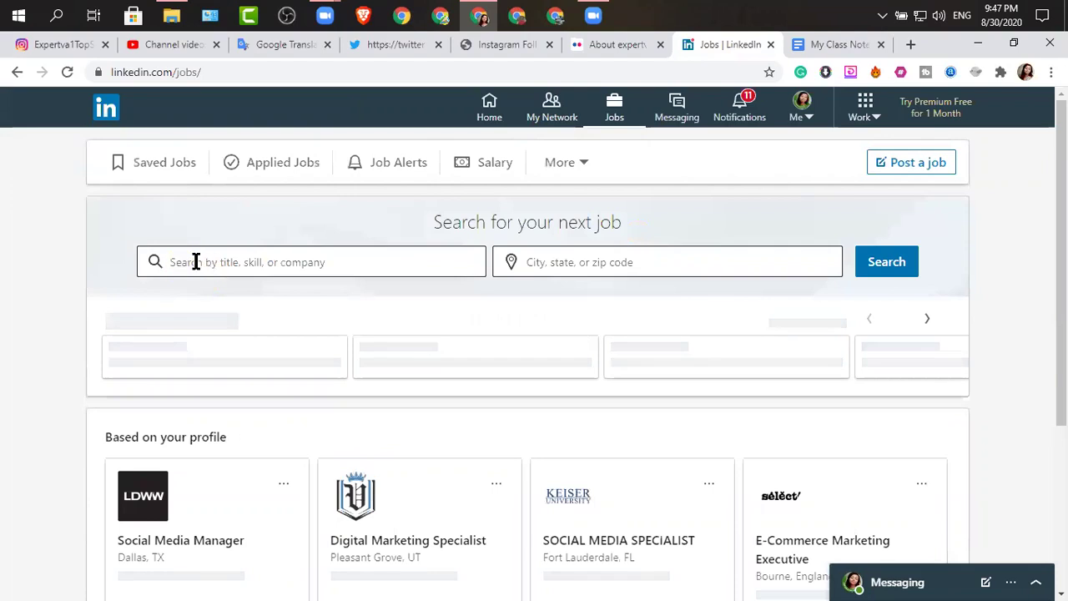
Step: Set the job search location to Bangladesh and show the suggested searches for the job title
left_click(600, 265)
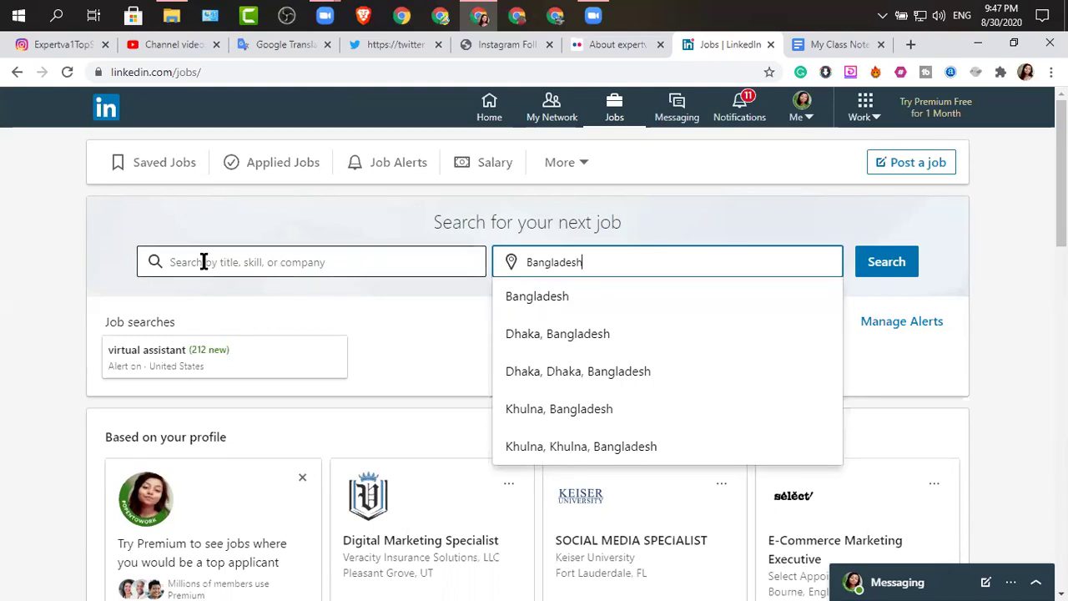
left_click(167, 264)
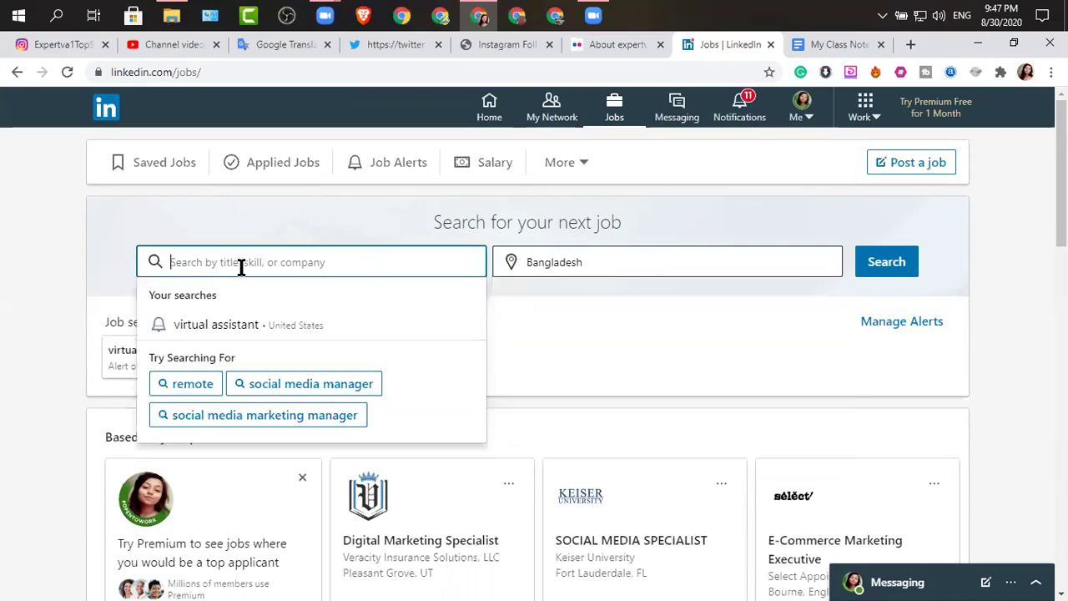
left_click(236, 292)
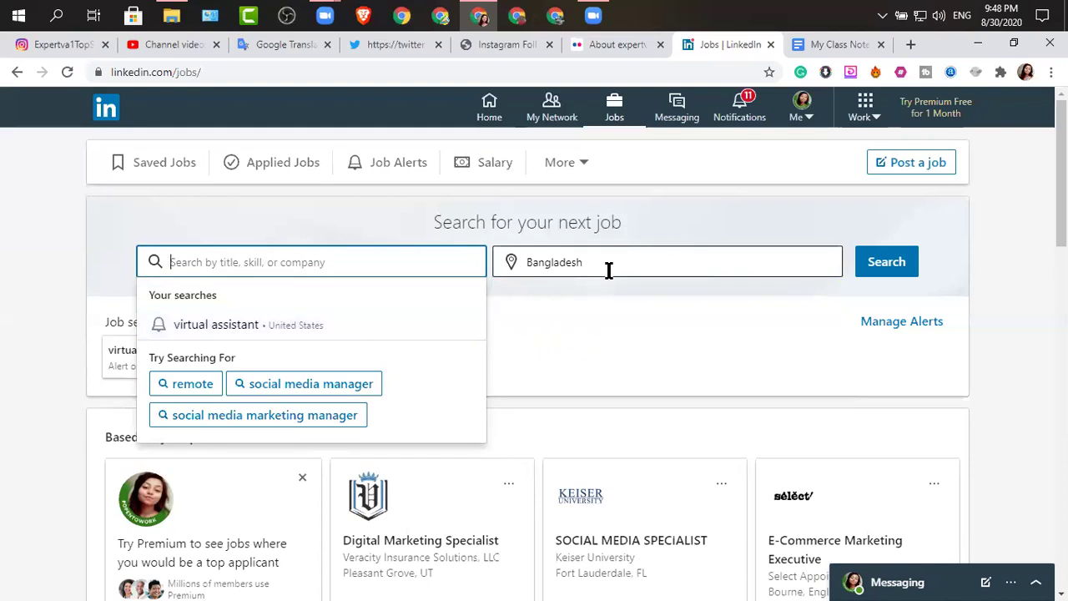
Step: Browse the job recommendations based on the profile, then return to the job search area
scroll(409, 432, "down", 2)
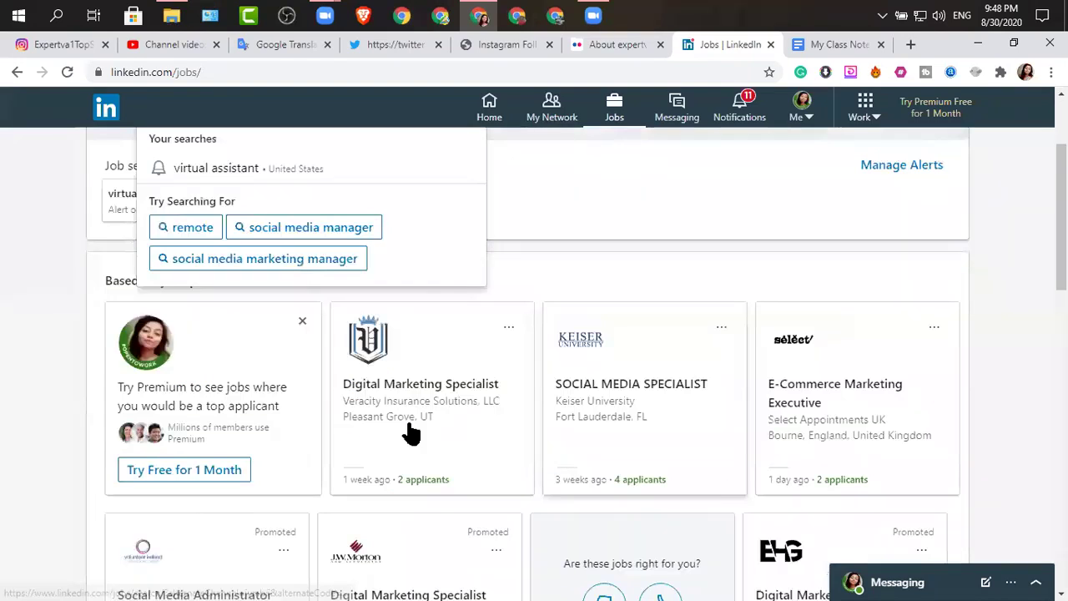
scroll(336, 393, "down", 2)
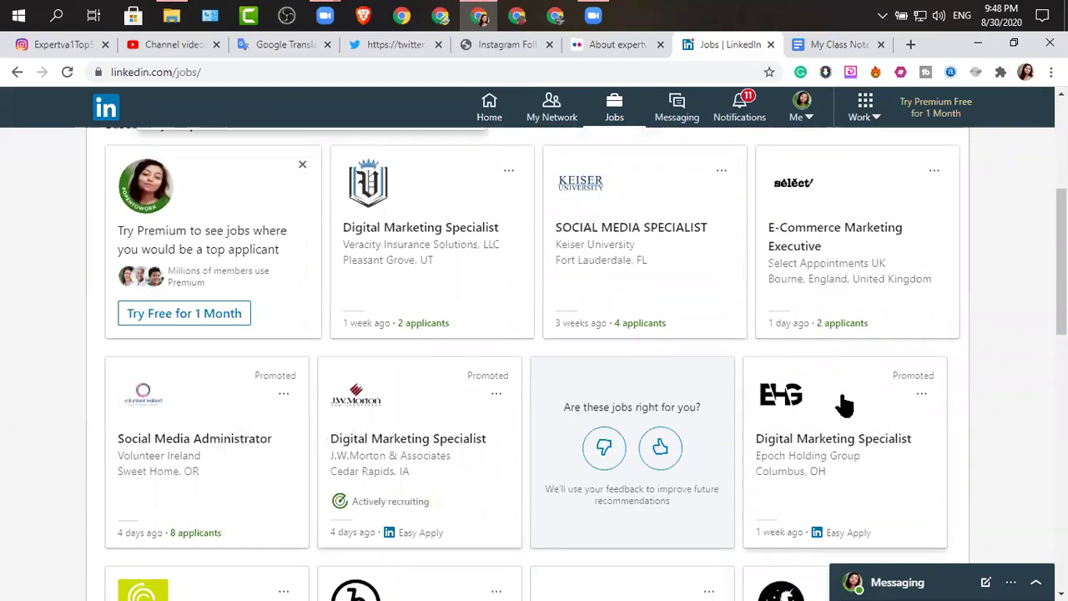
scroll(739, 398, "down", 4)
scroll(618, 293, "up", 8)
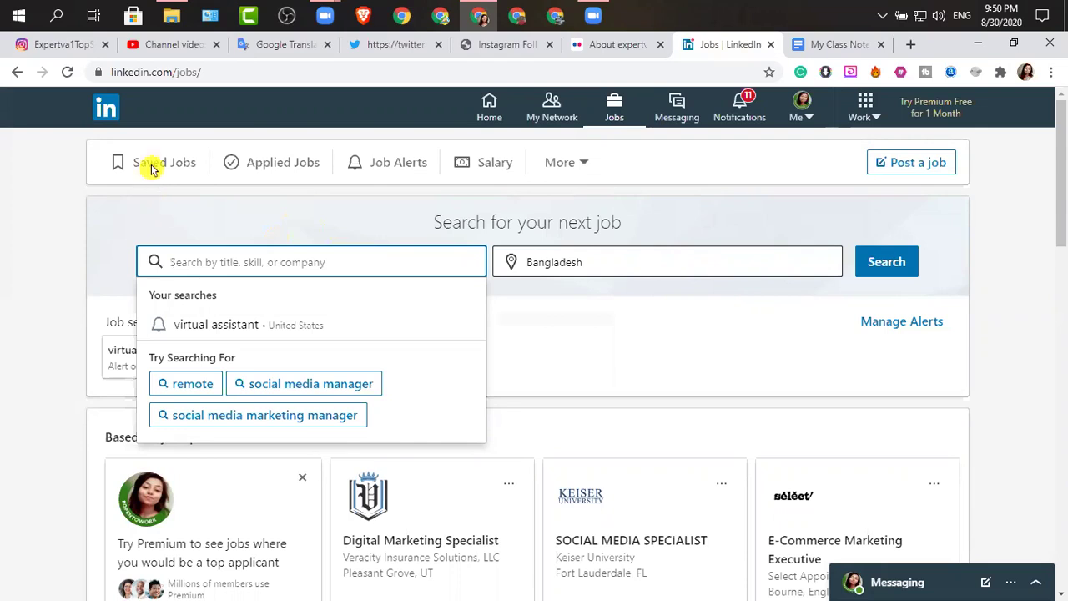
scroll(374, 451, "down", 3)
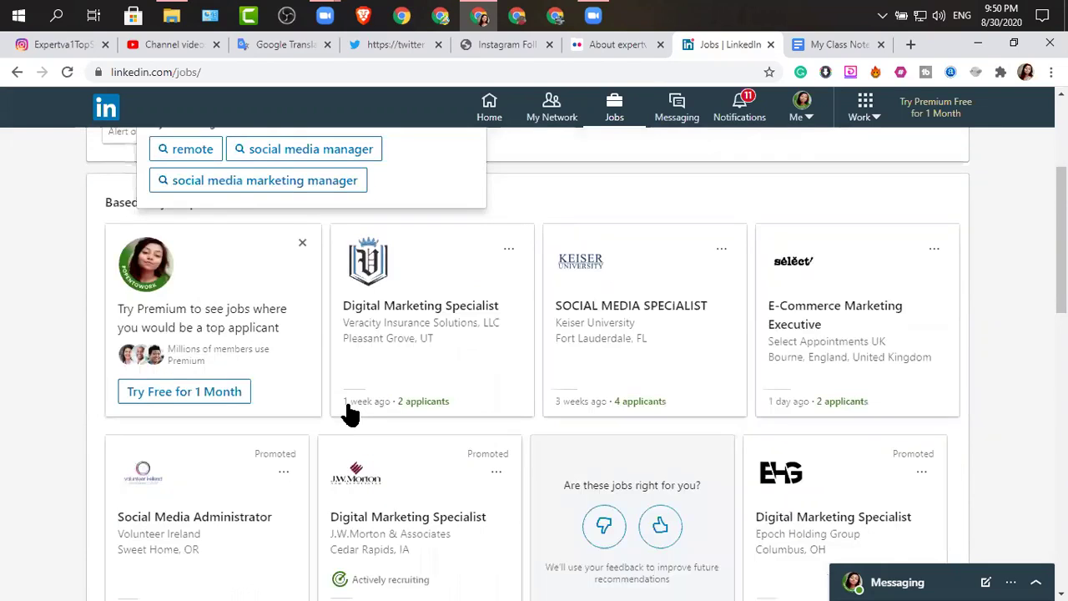
scroll(160, 172, "up", 3)
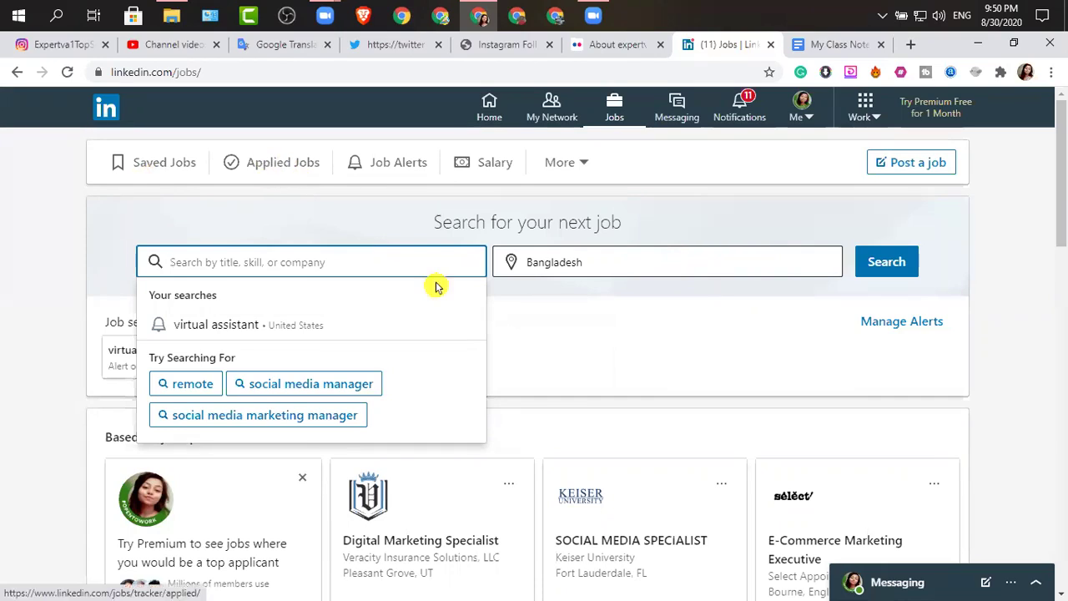
Step: View the additional job tools, including Interview Prep and Resume Builder, and close the list
left_click(913, 322)
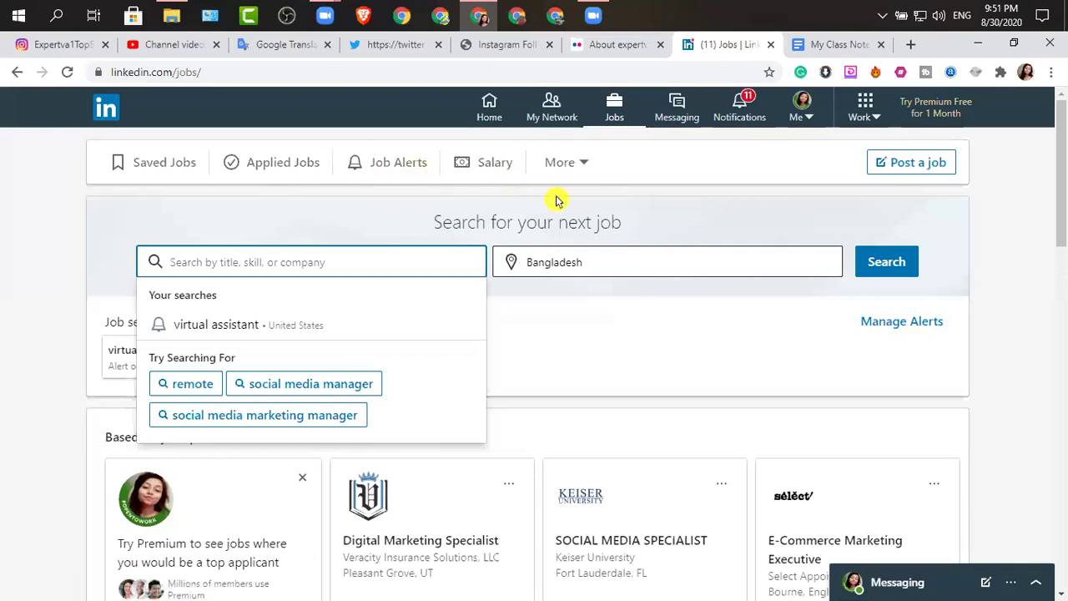
left_click(583, 168)
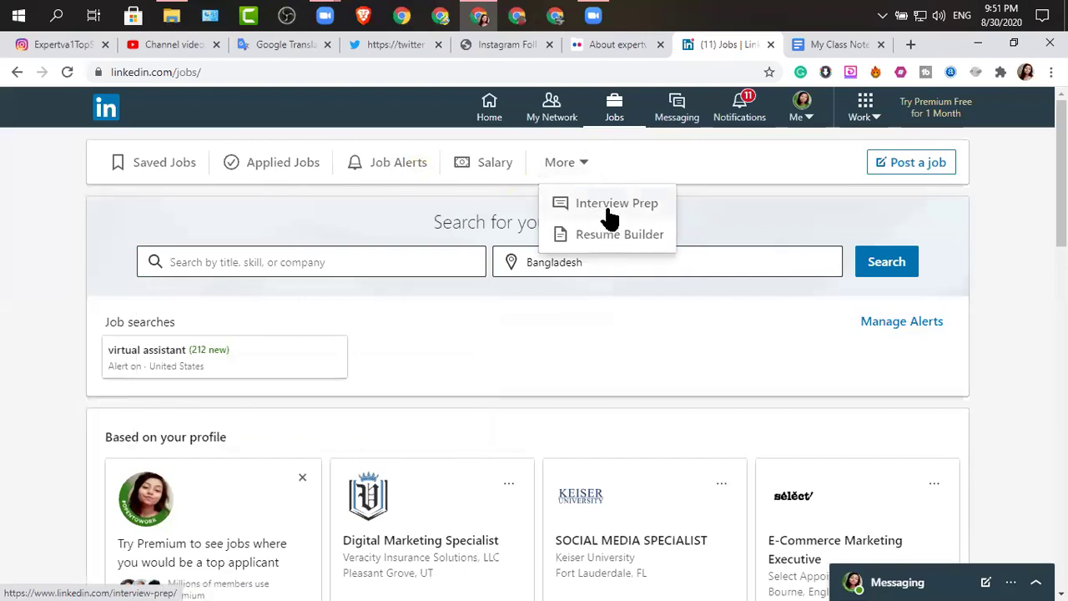
left_click(575, 163)
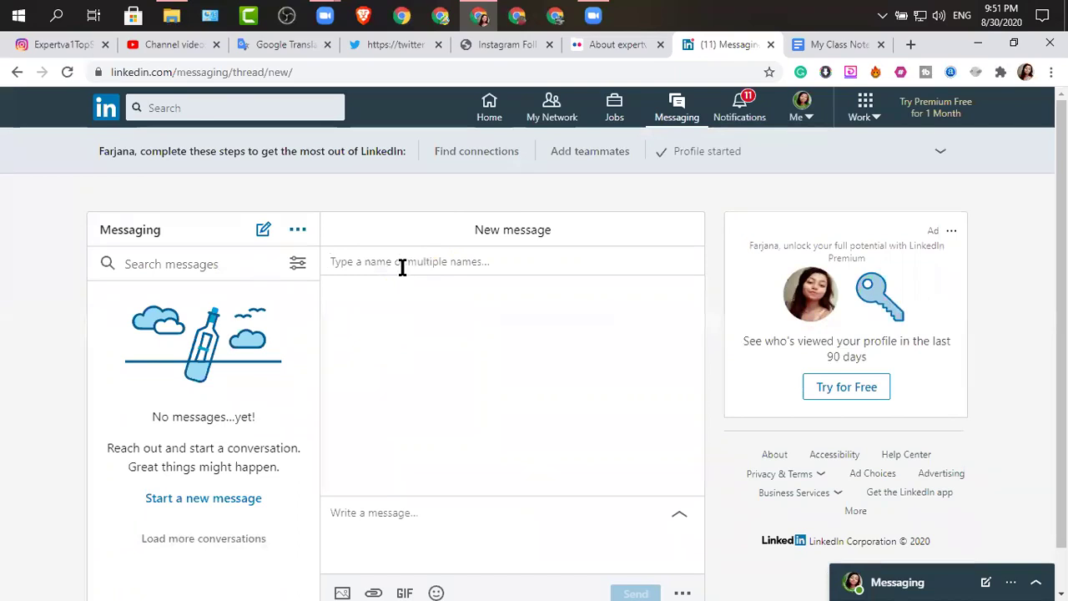
Step: Look over the new message form and place the cursor in its message body
left_click(526, 560)
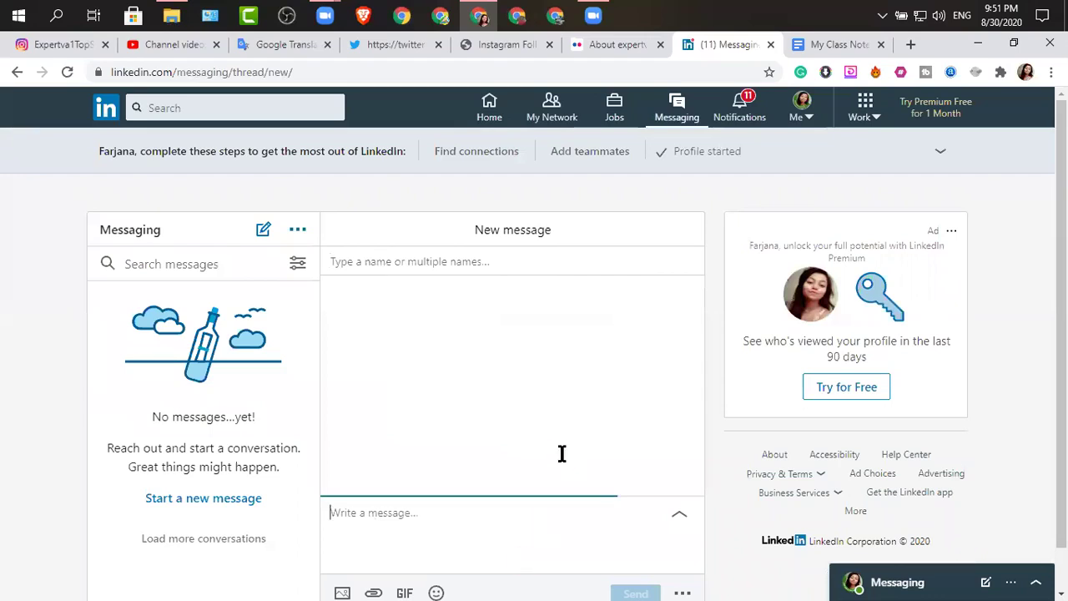
scroll(520, 424, "down", 1)
scroll(650, 331, "up", 1)
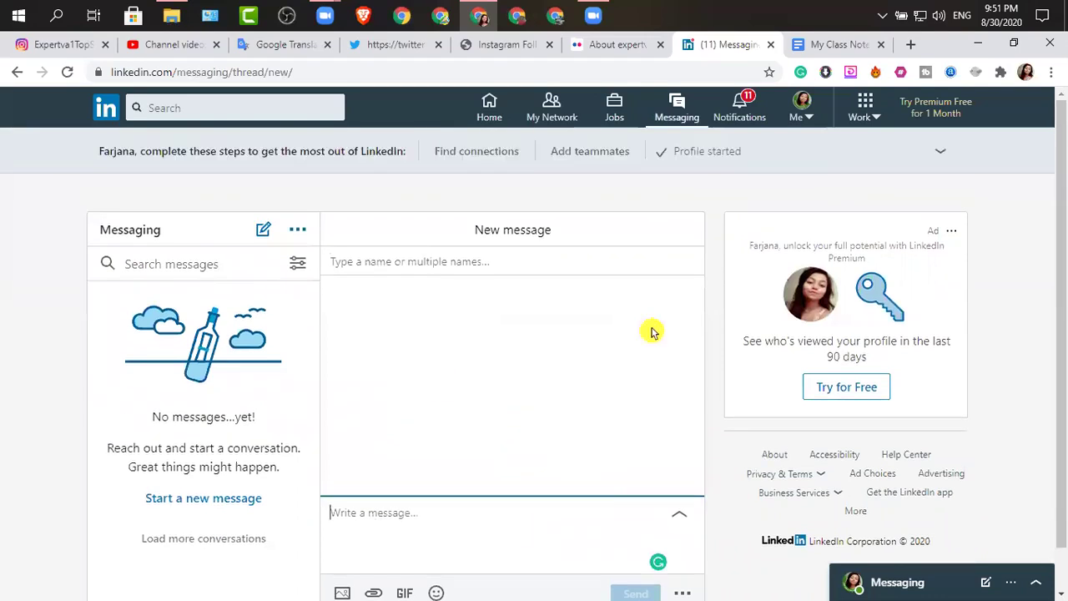
Step: Review the notifications and follow the recommended #contentmarketing hashtag, opening its feed
left_click(726, 115)
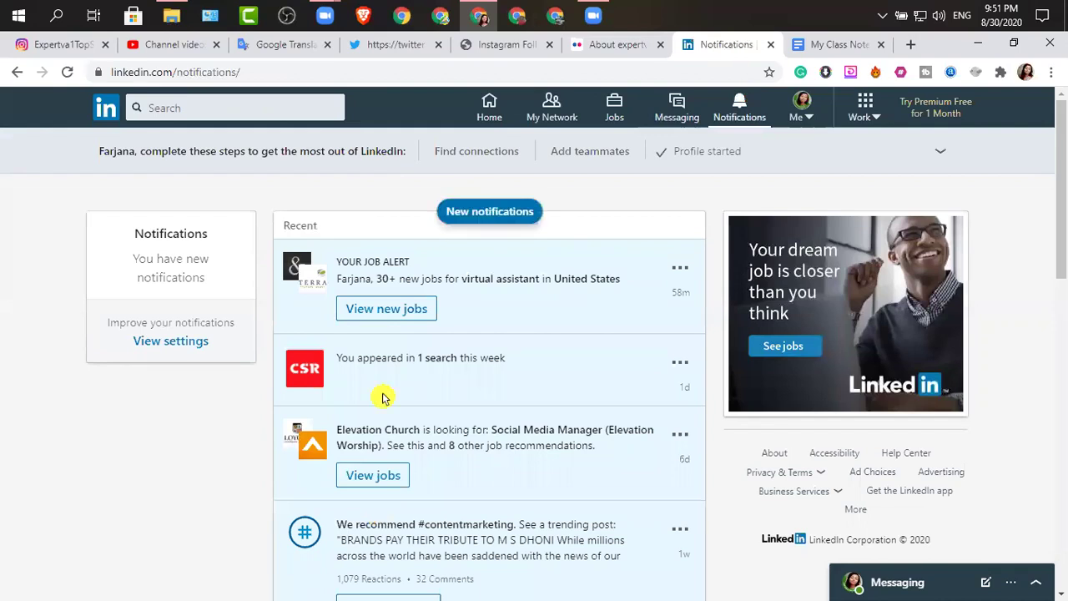
scroll(429, 496, "down", 3)
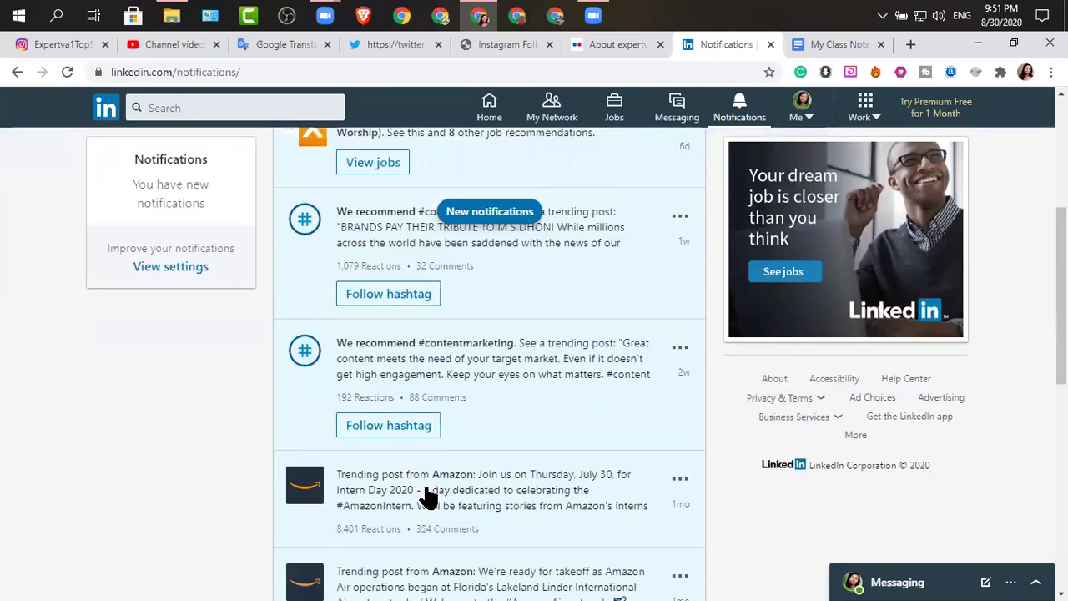
scroll(428, 458, "up", 3)
scroll(427, 453, "down", 4)
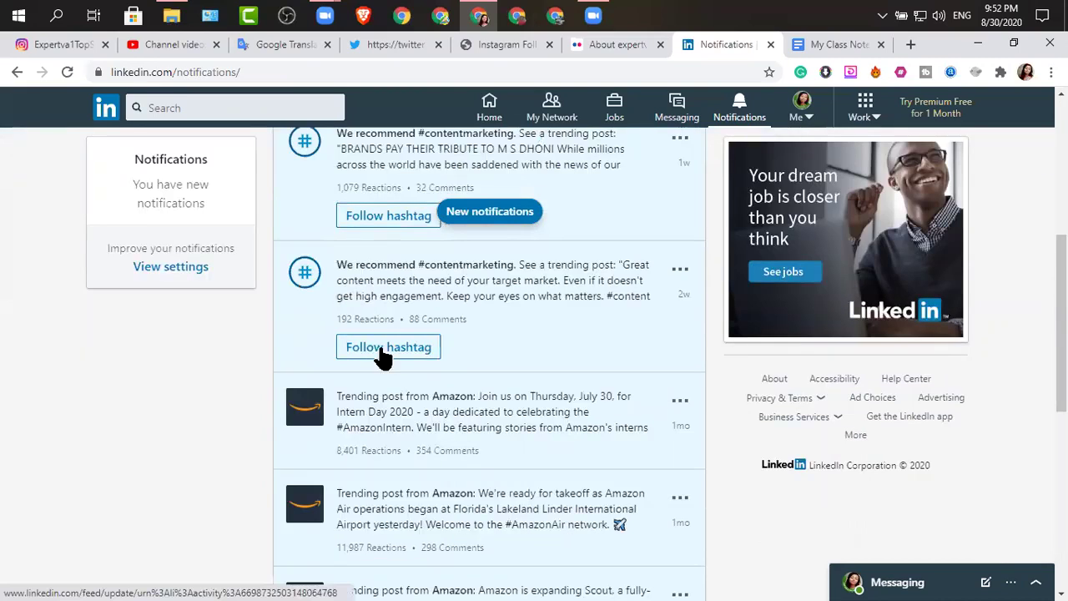
left_click(465, 371)
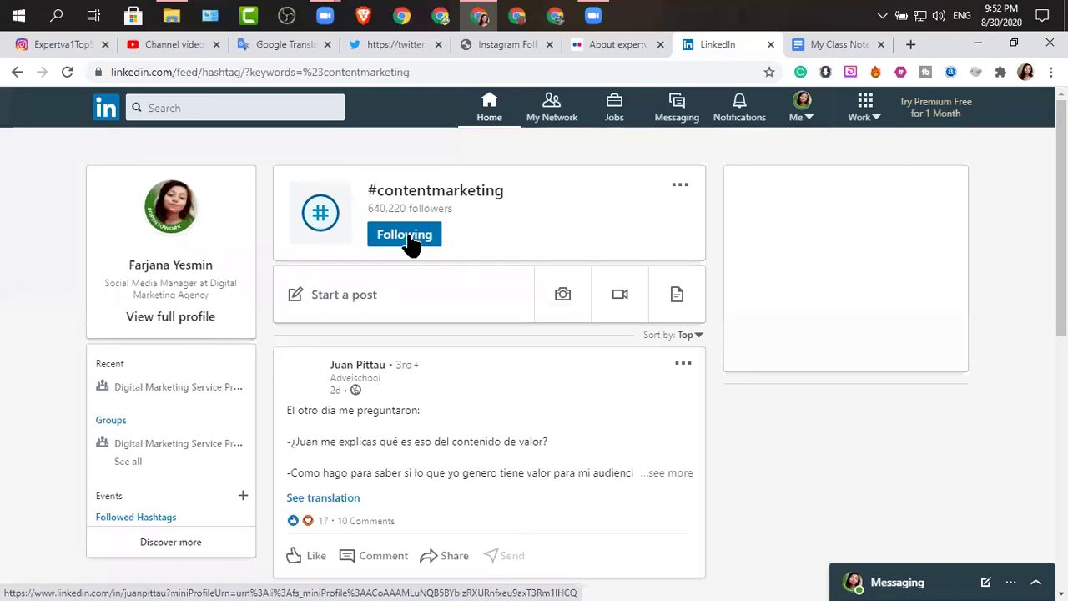
Step: Unfollow the #contentmarketing hashtag and follow it again
left_click(420, 208)
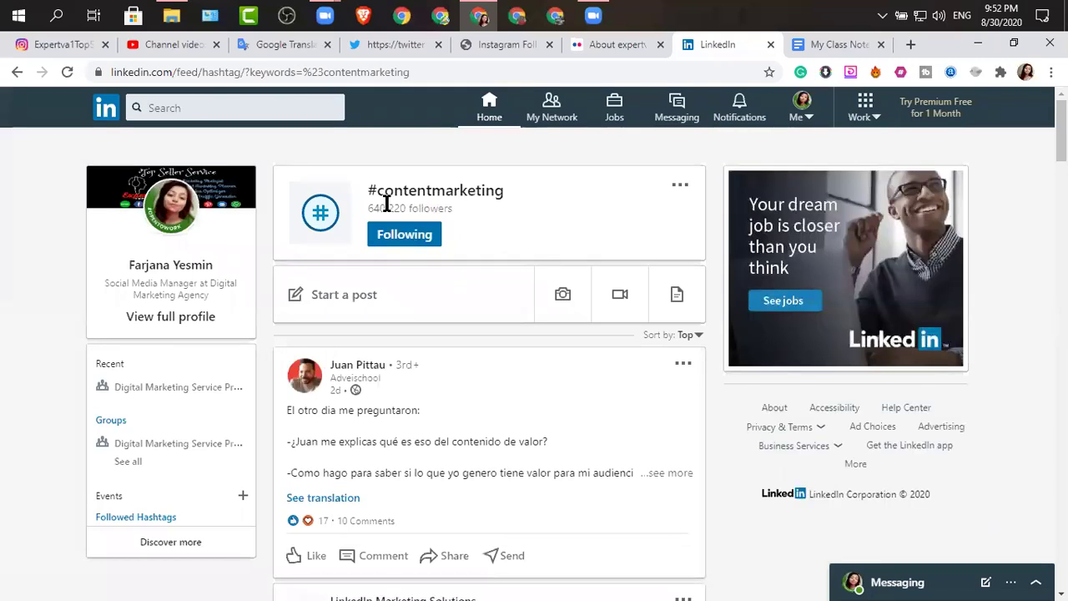
left_click(438, 234)
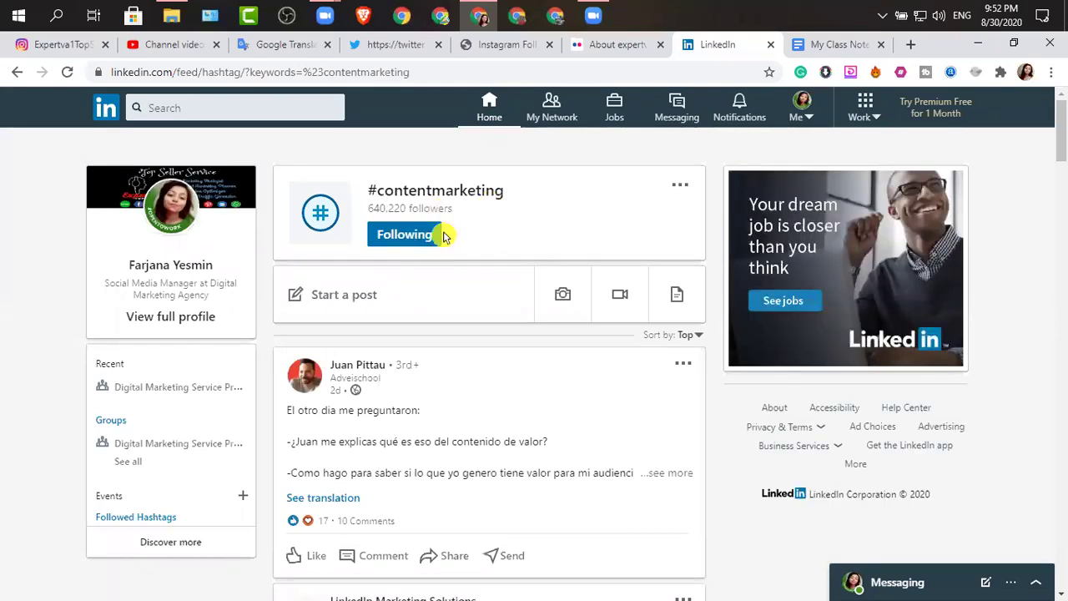
left_click(405, 430)
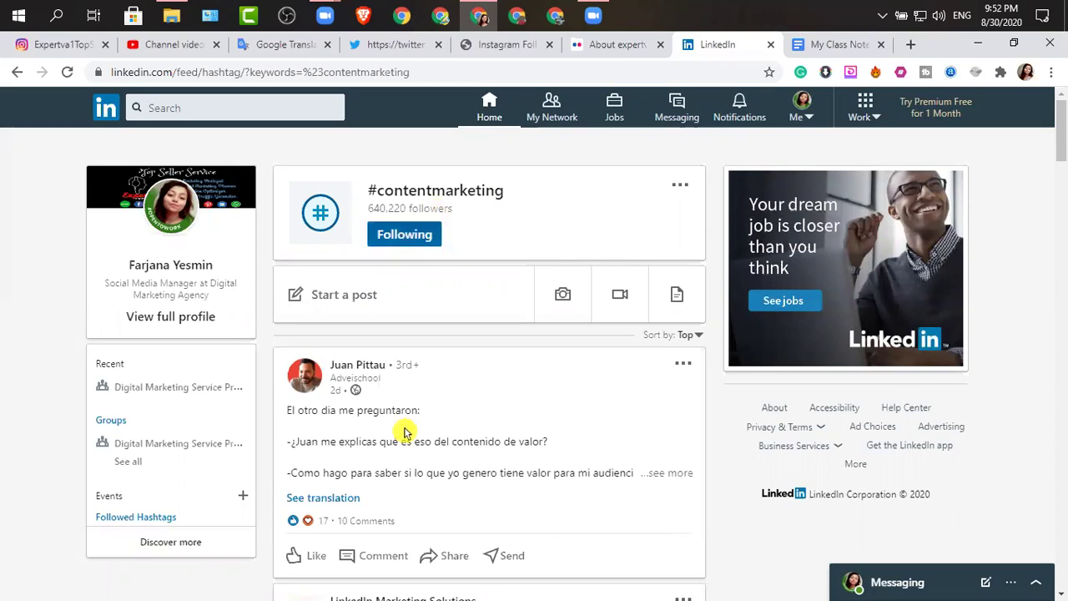
left_click(404, 240)
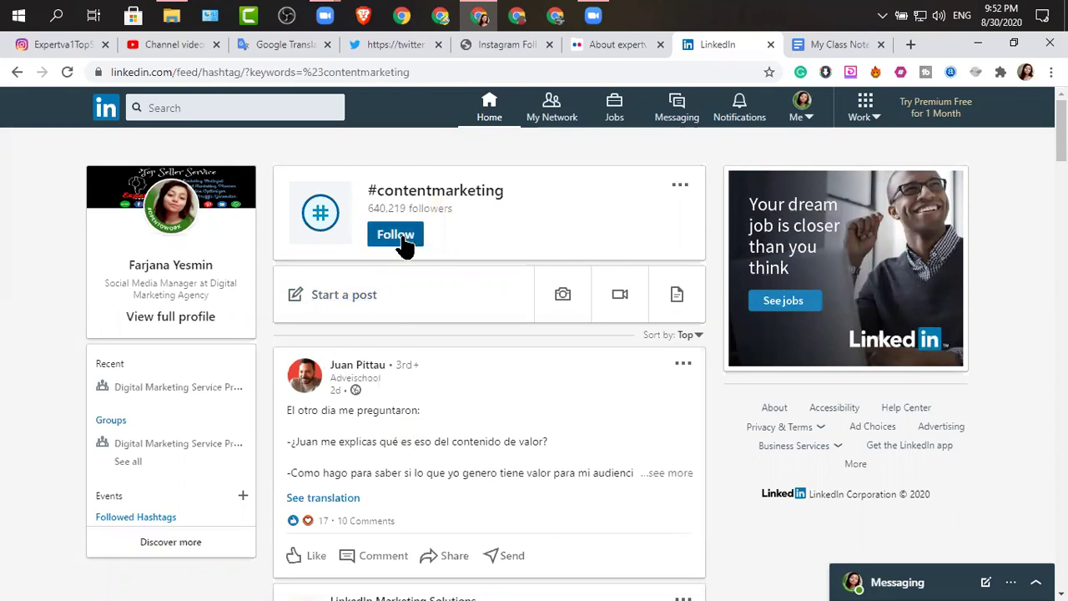
left_click(383, 332)
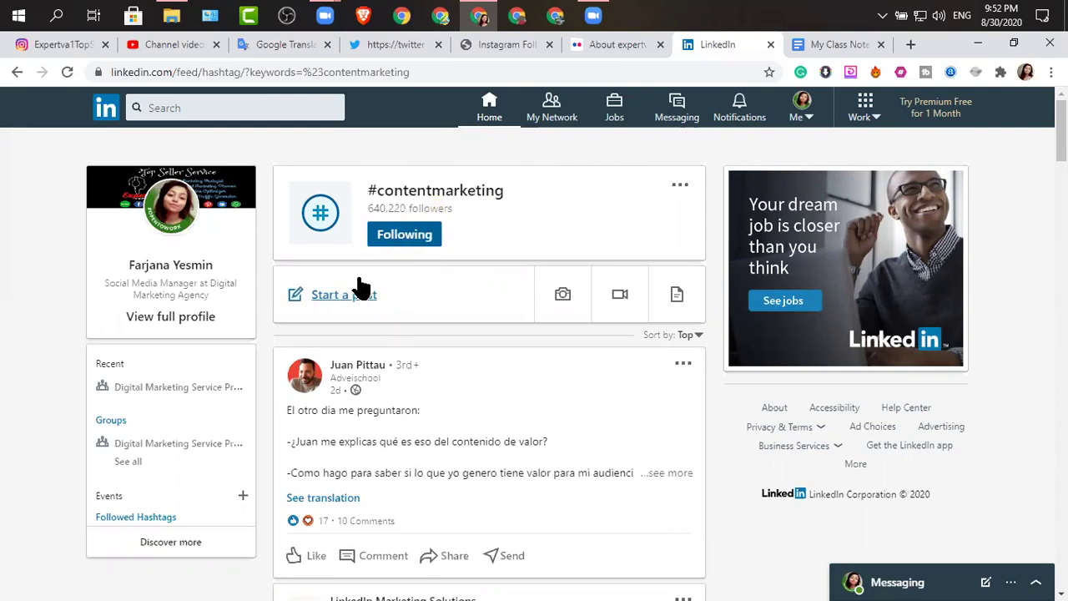
Step: Return to the notifications page and load the new notifications
left_click(610, 193)
left_click(743, 107)
left_click(456, 225)
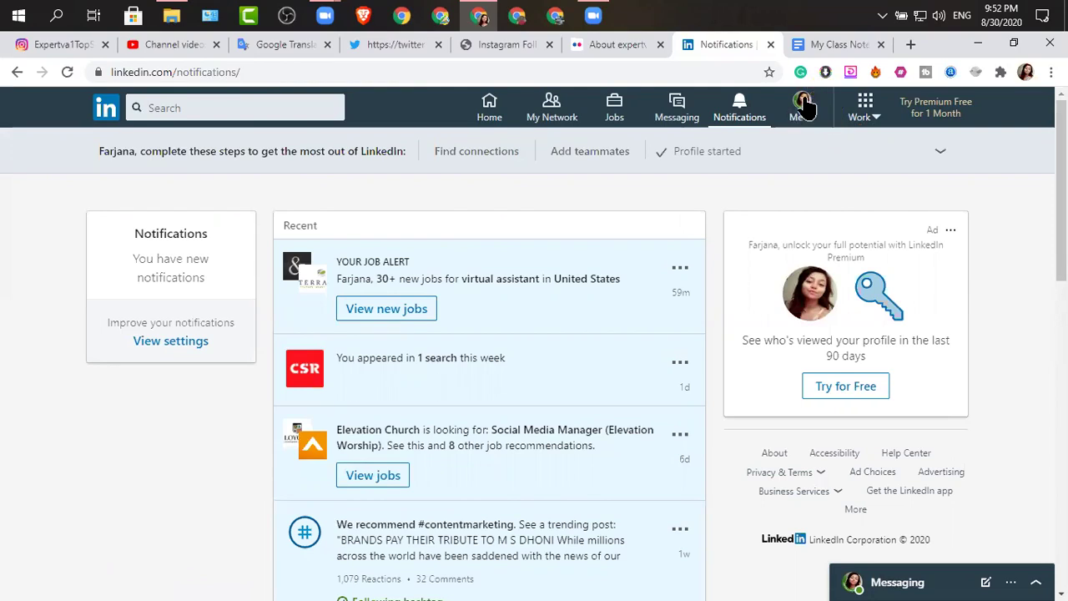
Step: View the list of additional LinkedIn products and business services for work, then close it
left_click(197, 108)
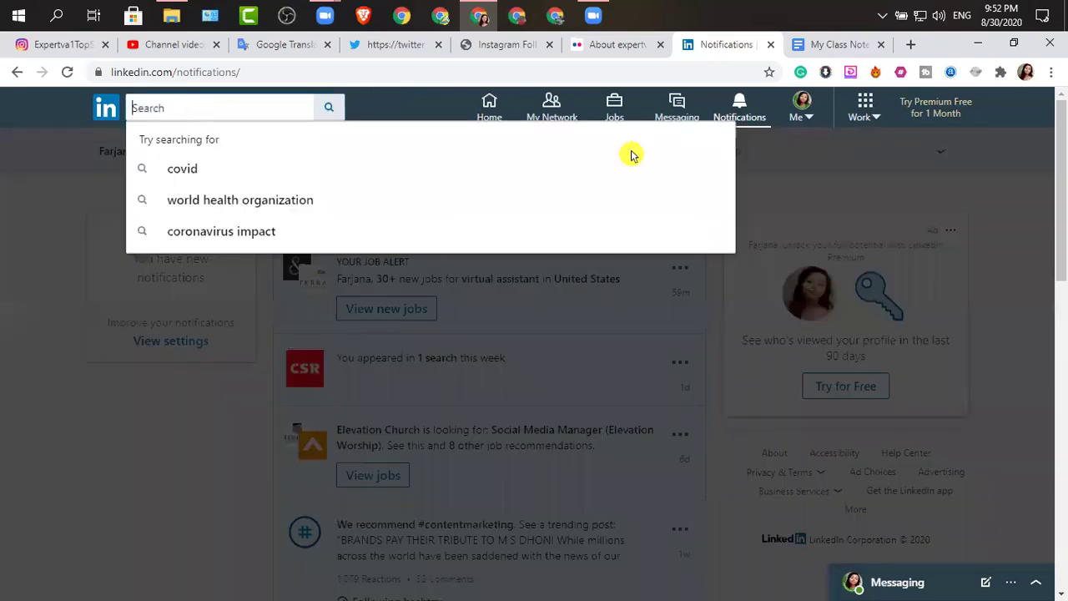
left_click(886, 121)
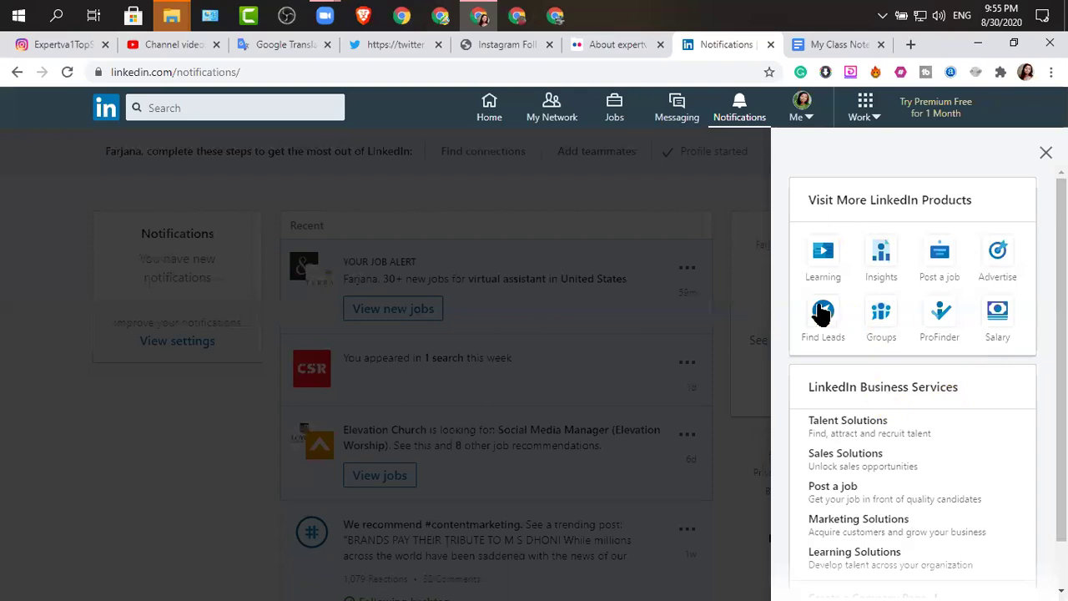
scroll(933, 351, "down", 1)
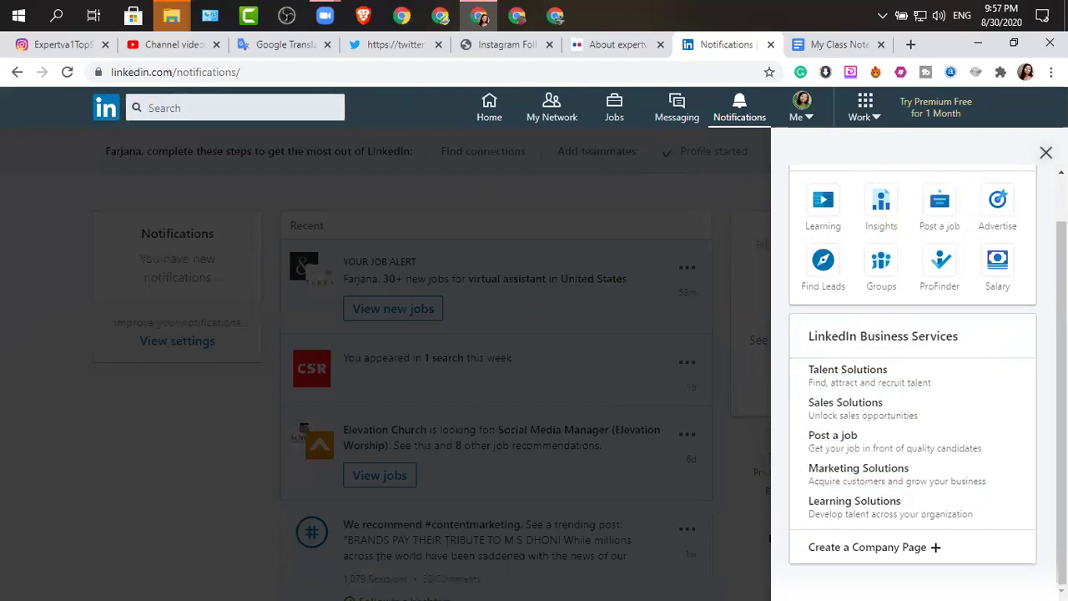
scroll(920, 327, "up", 1)
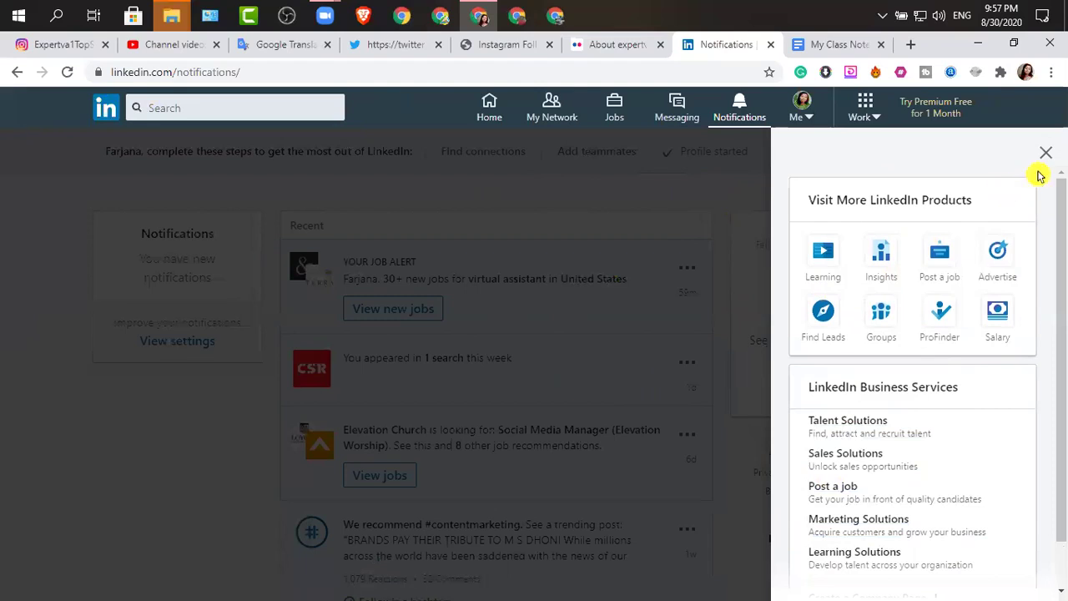
left_click(1045, 152)
Step: Search the whole site for "digital marketing"
left_click(250, 109)
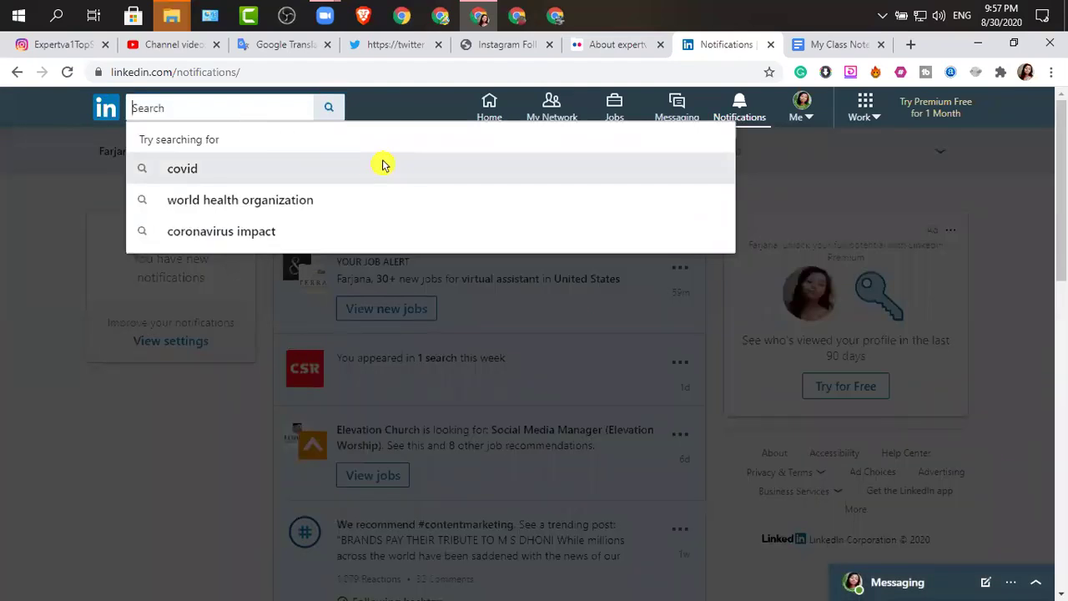
type("digital ma")
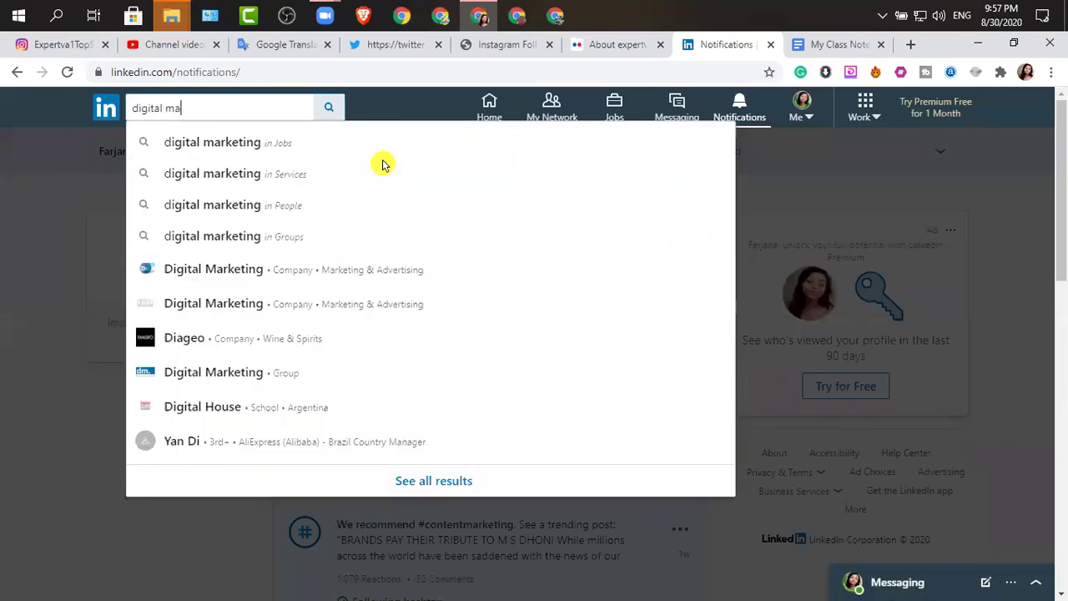
type("rke")
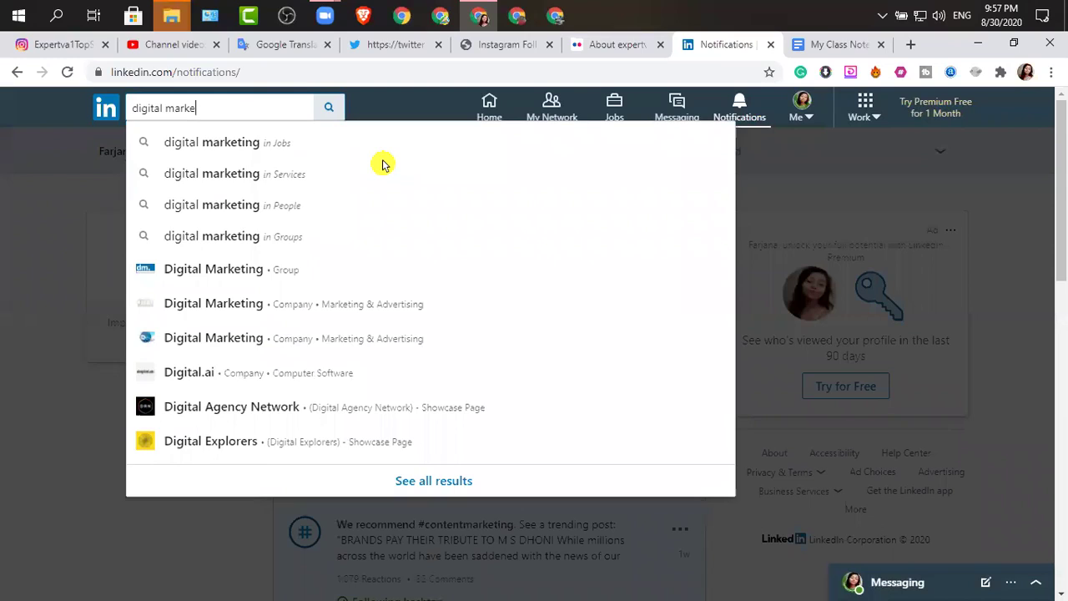
type("ting")
key("Return")
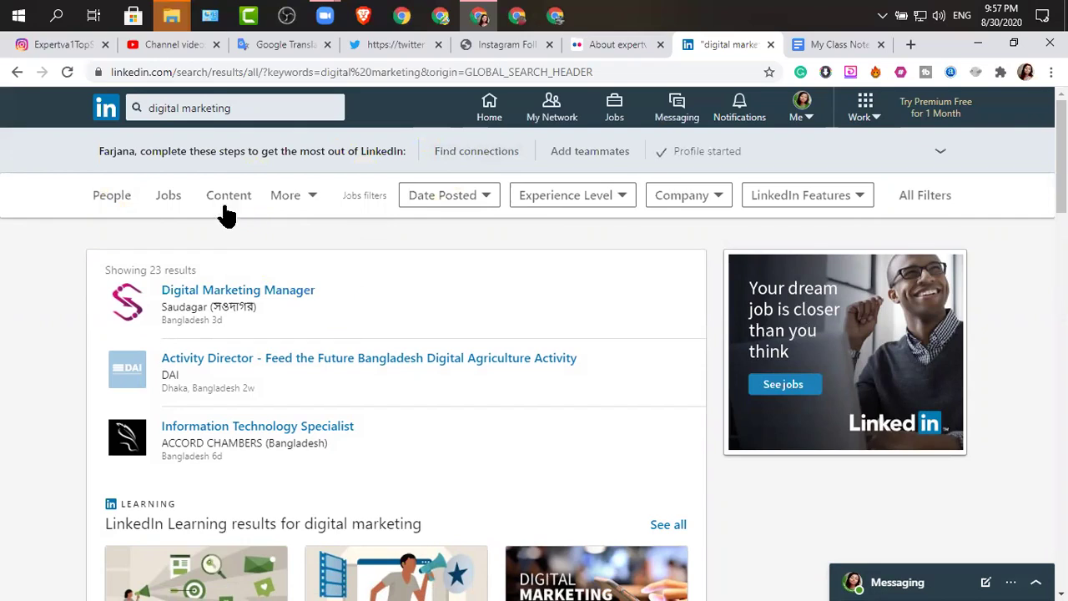
Step: Narrow the "digital marketing" search results to groups
left_click(240, 113)
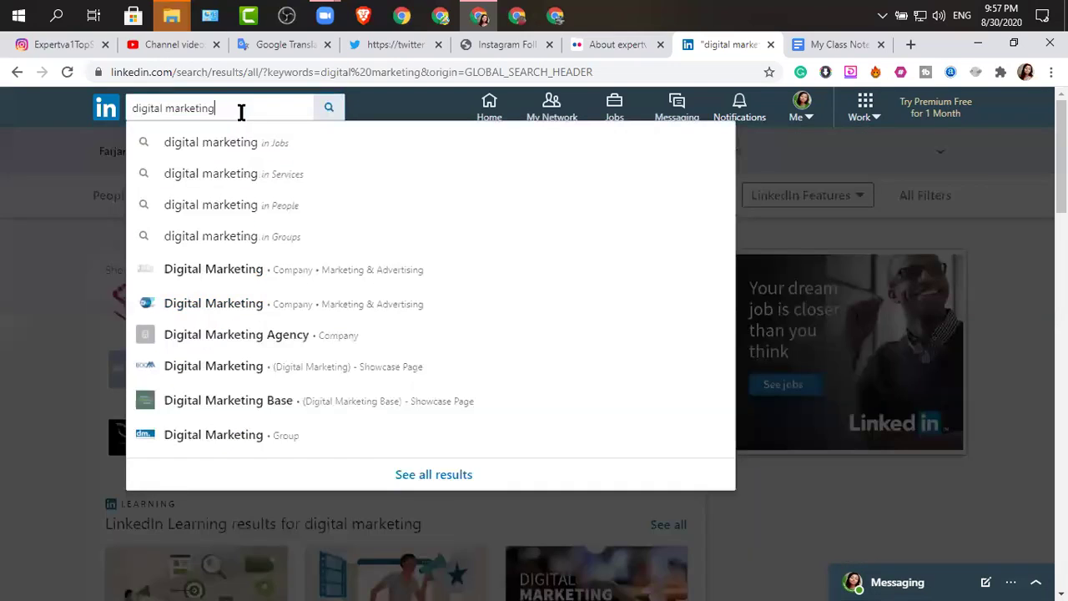
left_click(67, 131)
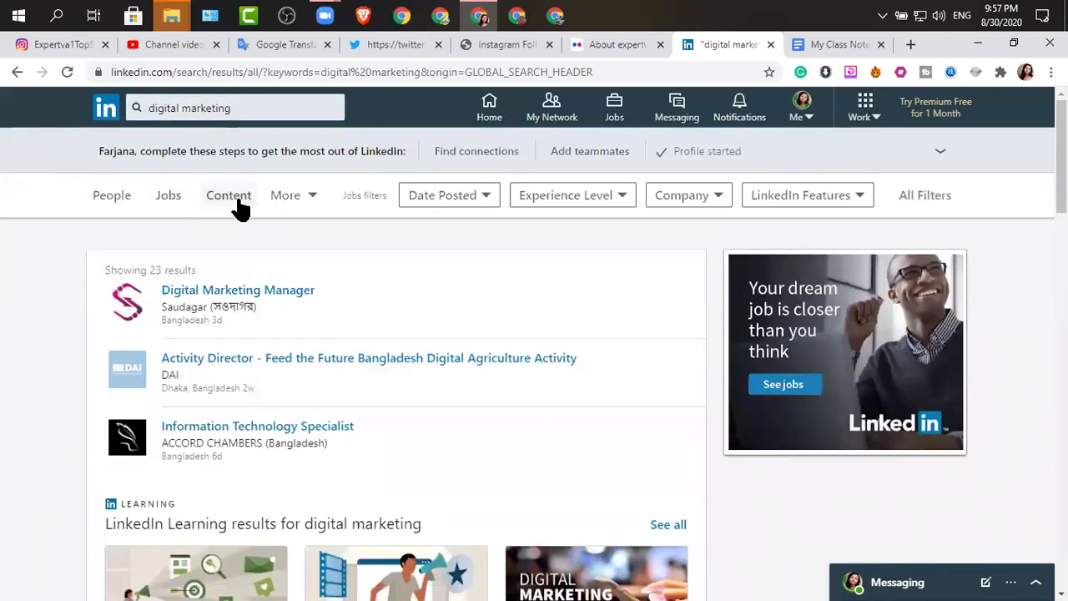
left_click(313, 198)
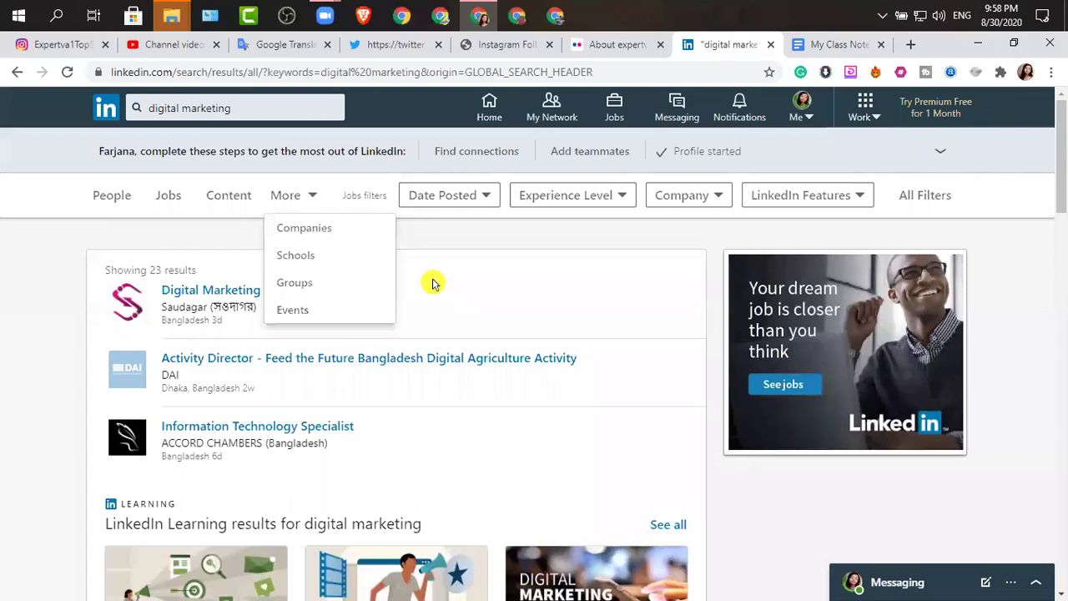
left_click(296, 284)
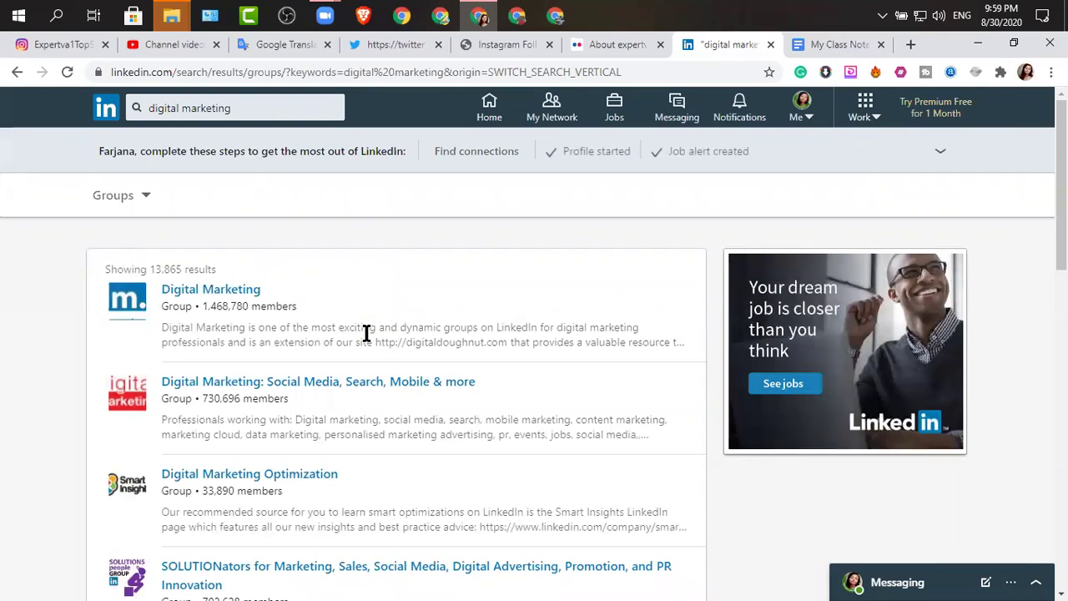
Step: Open the first Digital Marketing group in the results and review its description, admins, member highlights and related groups
left_click(197, 292)
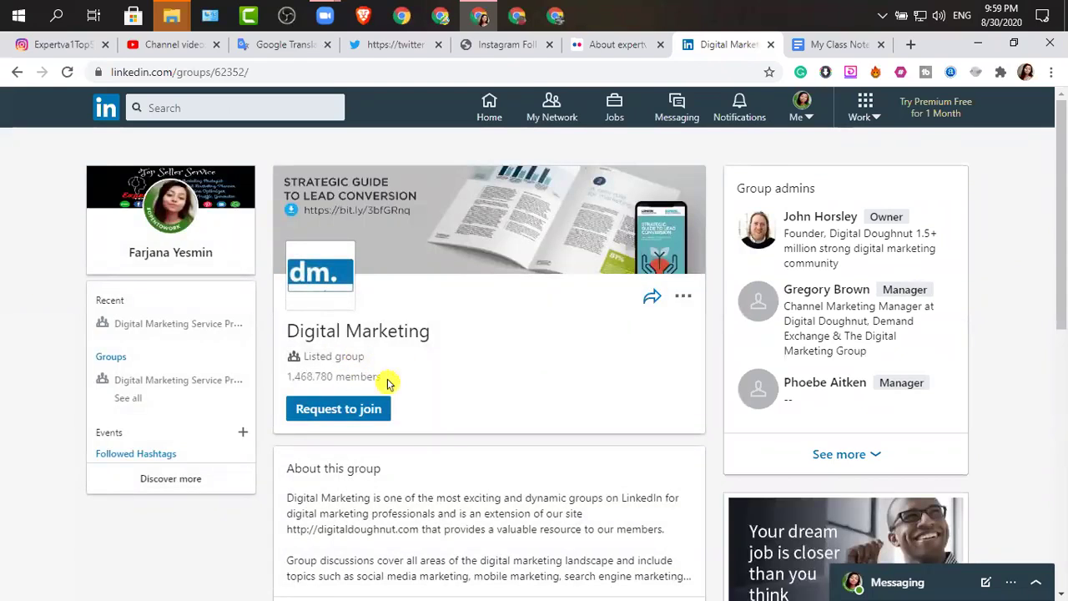
scroll(496, 392, "down", 6)
scroll(495, 392, "down", 1)
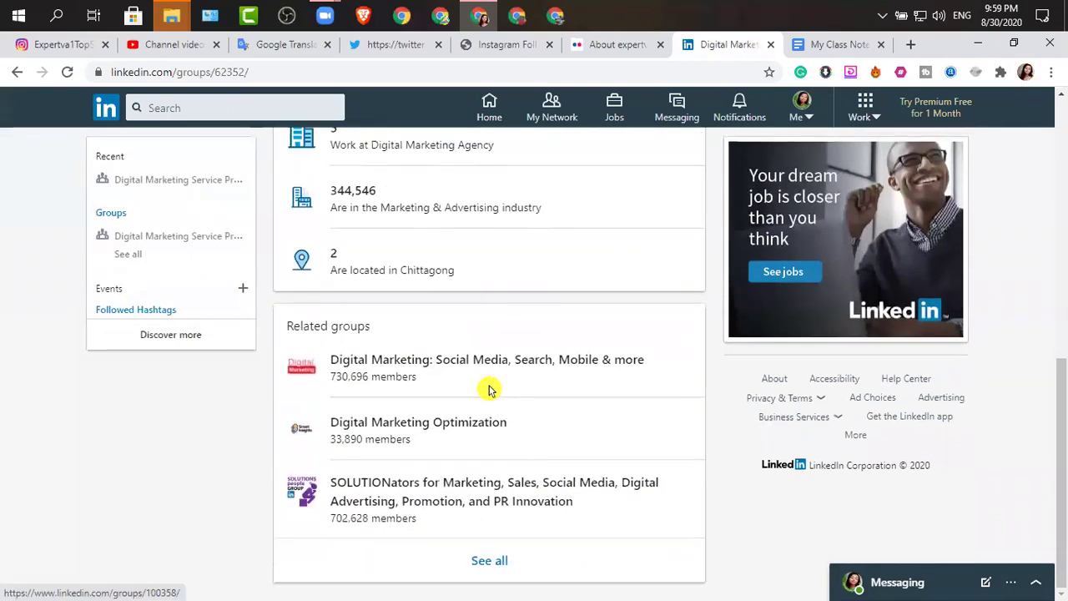
scroll(484, 390, "up", 4)
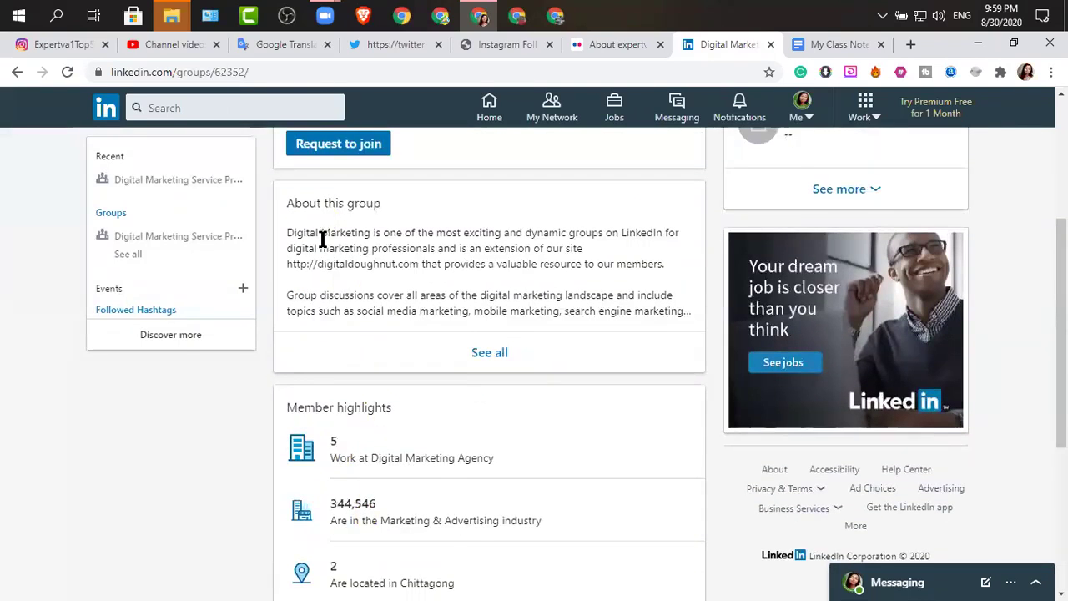
scroll(325, 259, "up", 3)
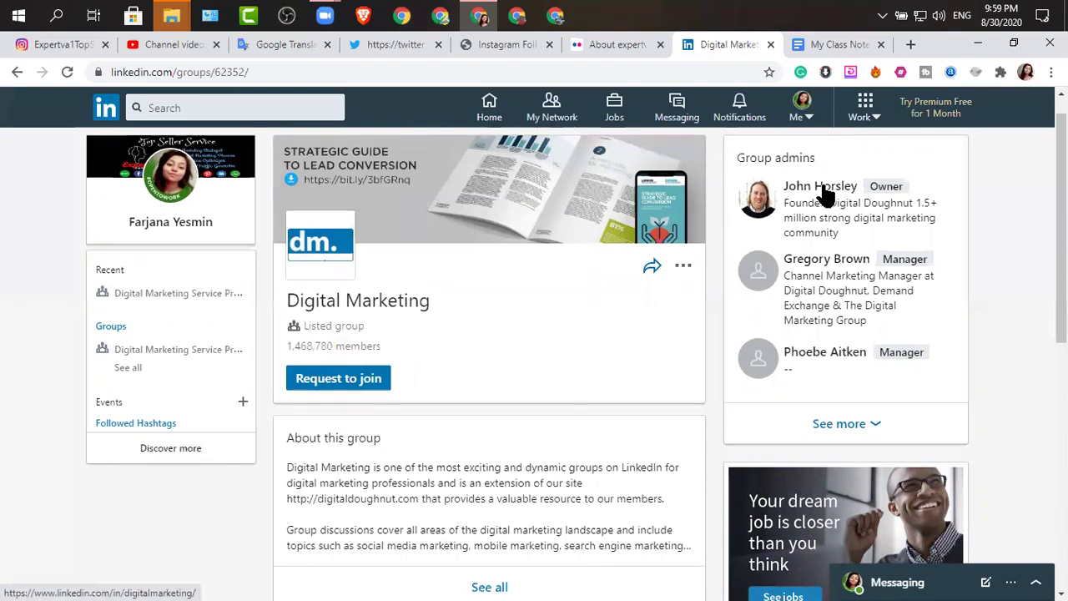
scroll(405, 367, "down", 4)
scroll(481, 458, "down", 3)
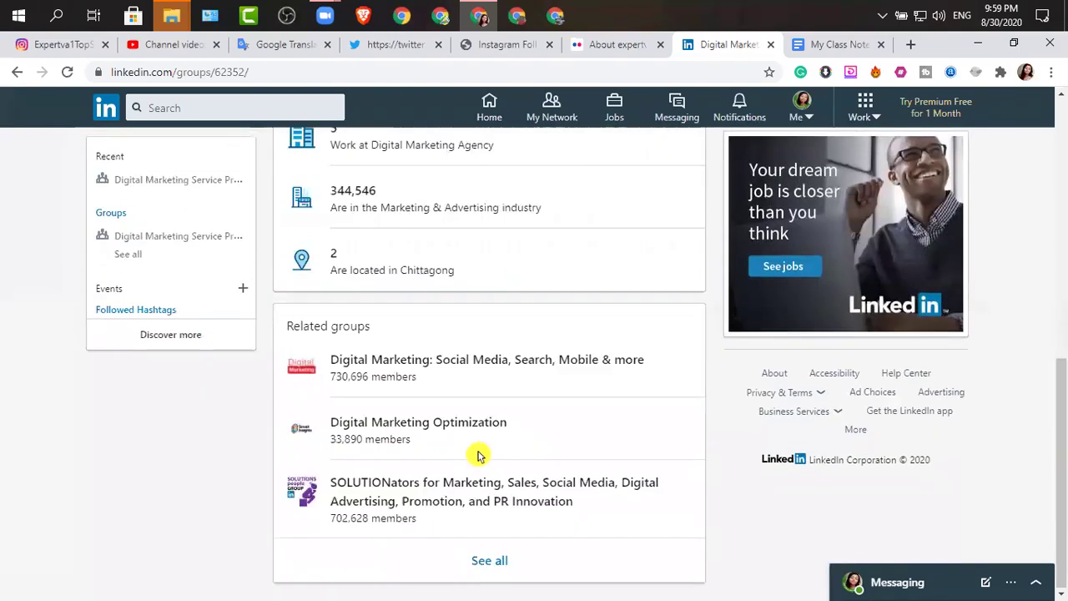
scroll(477, 450, "up", 1)
scroll(473, 449, "down", 1)
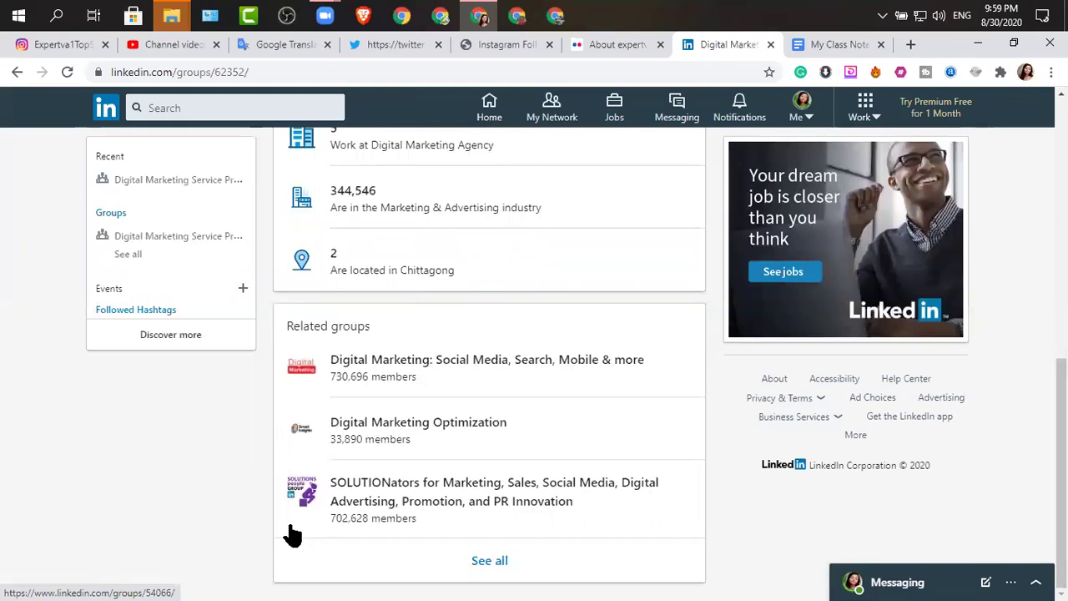
Step: Search the whole site for "digital marketing" again and narrow the results to people
left_click(171, 108)
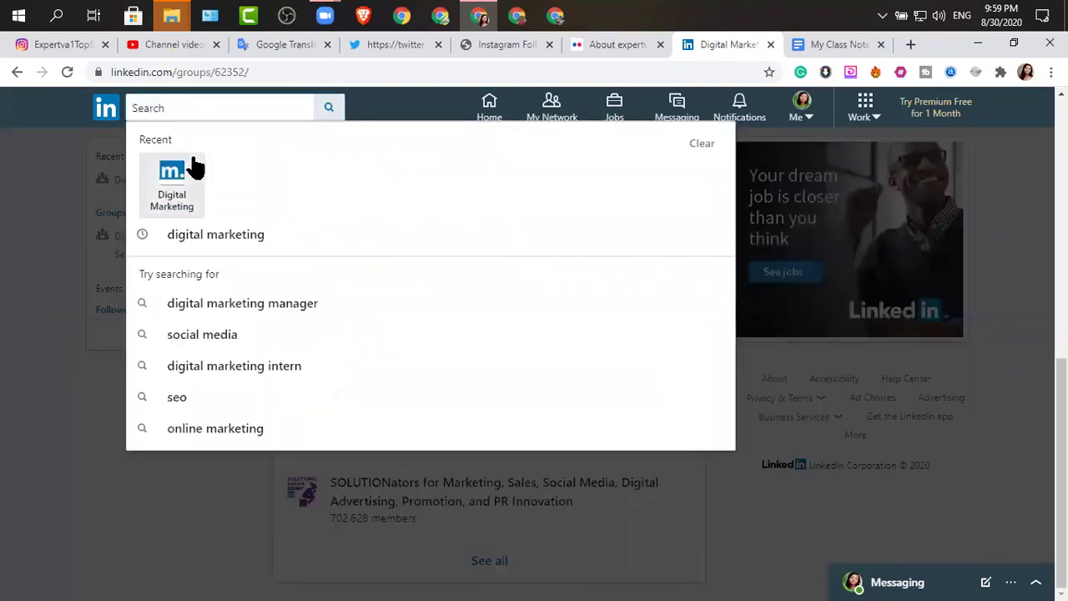
type("di")
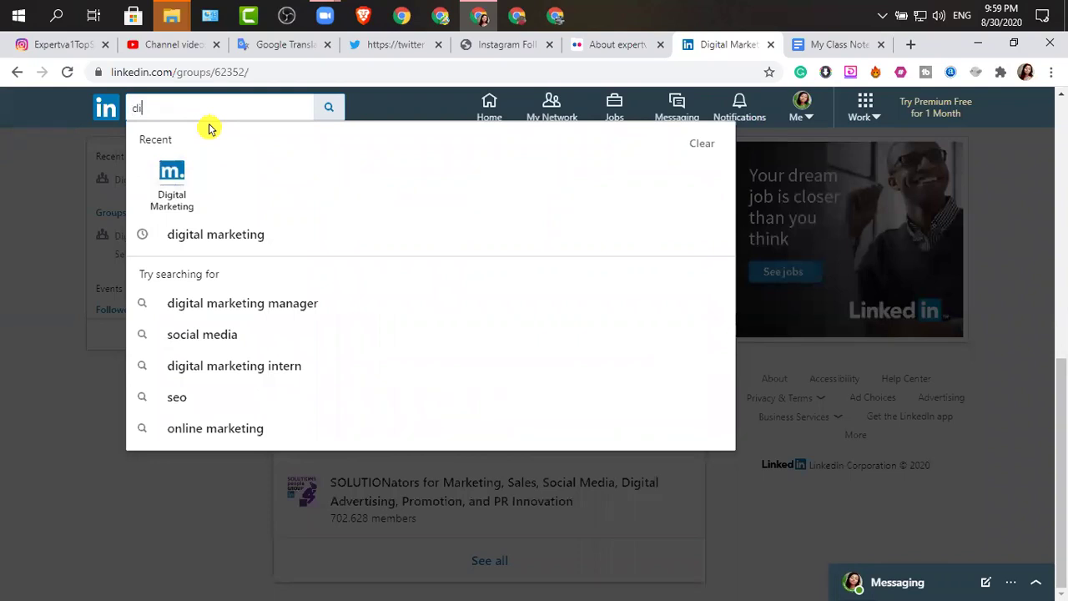
type("gital marketing")
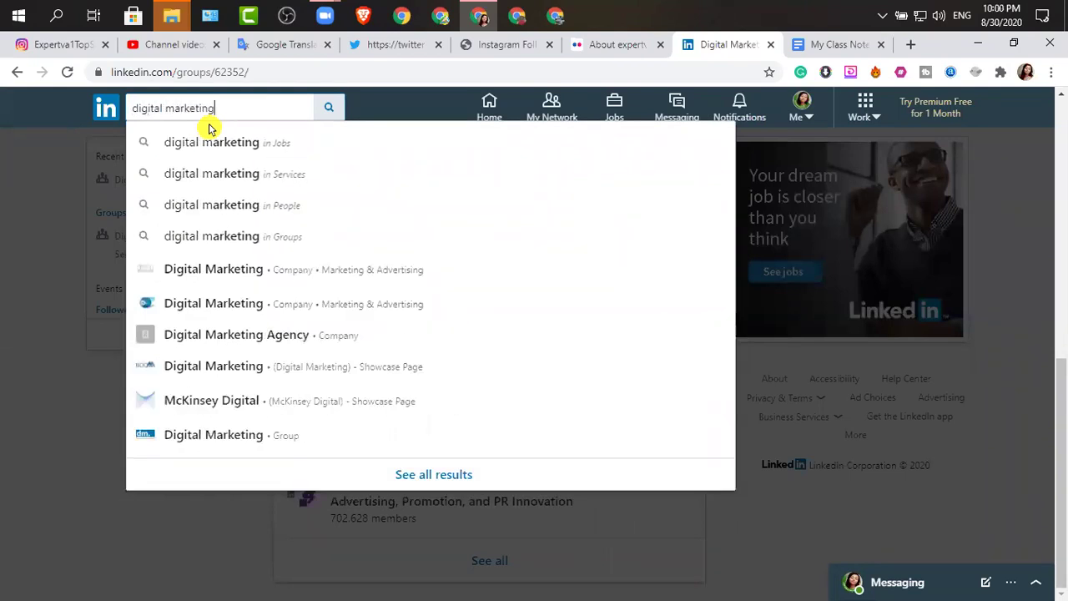
key("Return")
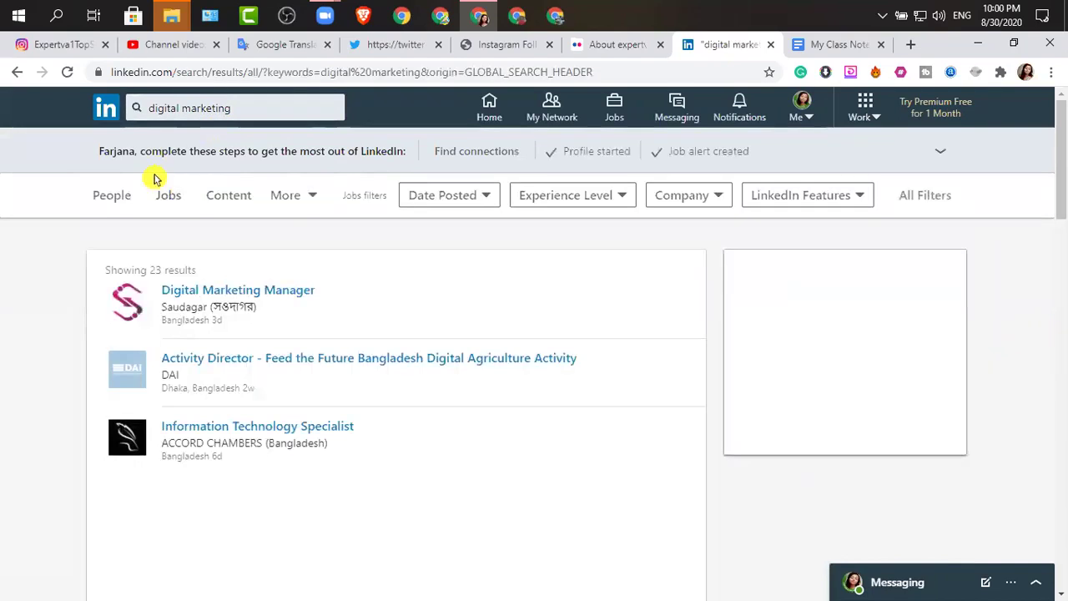
left_click(109, 200)
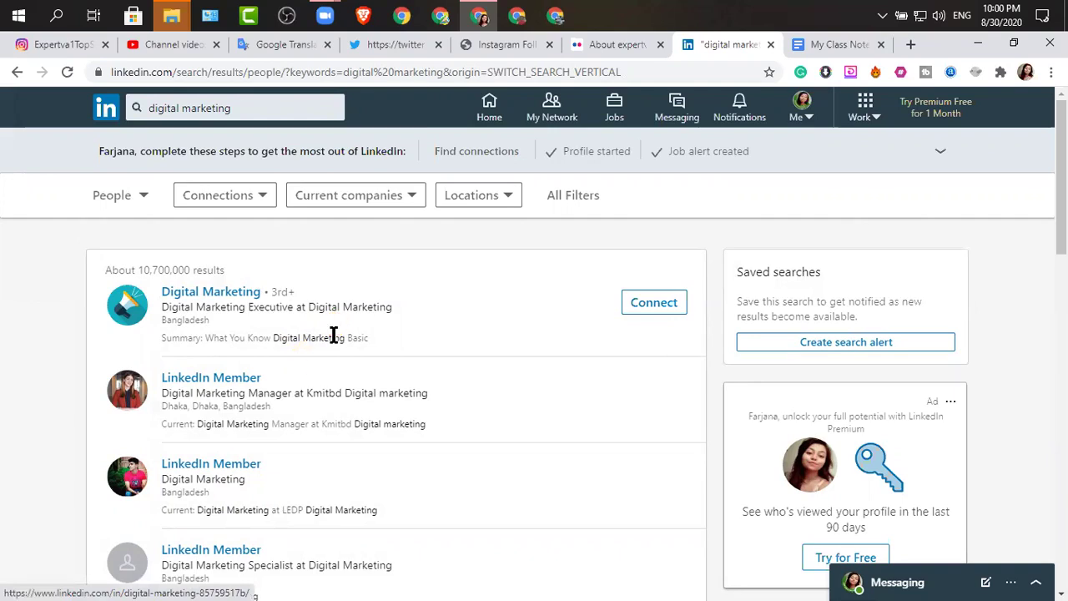
Step: Look through the people results and try to open the profile of the digital marketing manager at Kmitbd
scroll(333, 336, "down", 2)
scroll(275, 484, "down", 2)
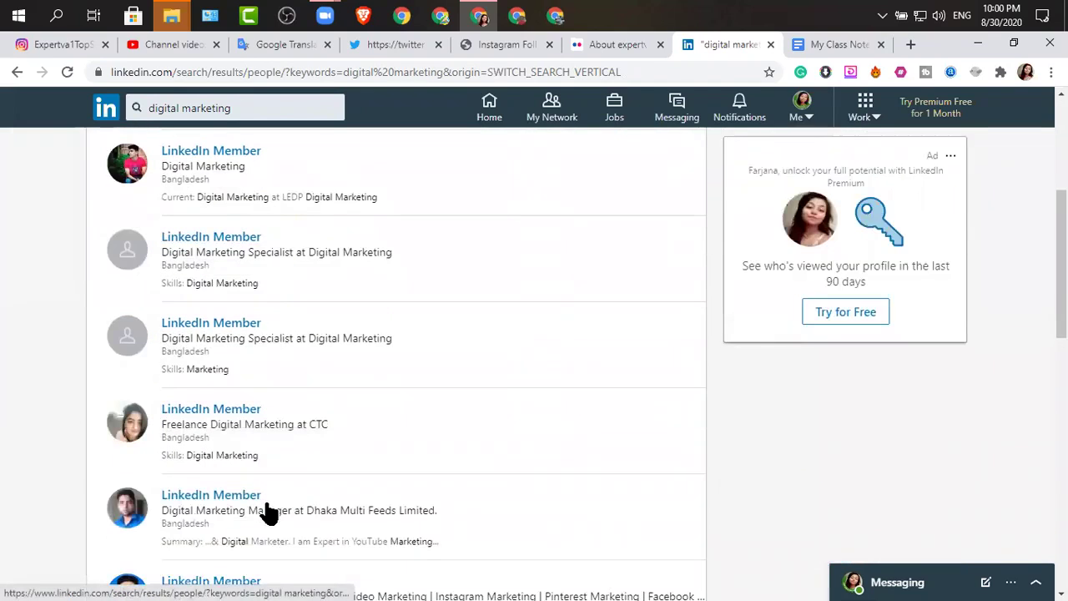
scroll(267, 525, "up", 1)
scroll(261, 531, "down", 4)
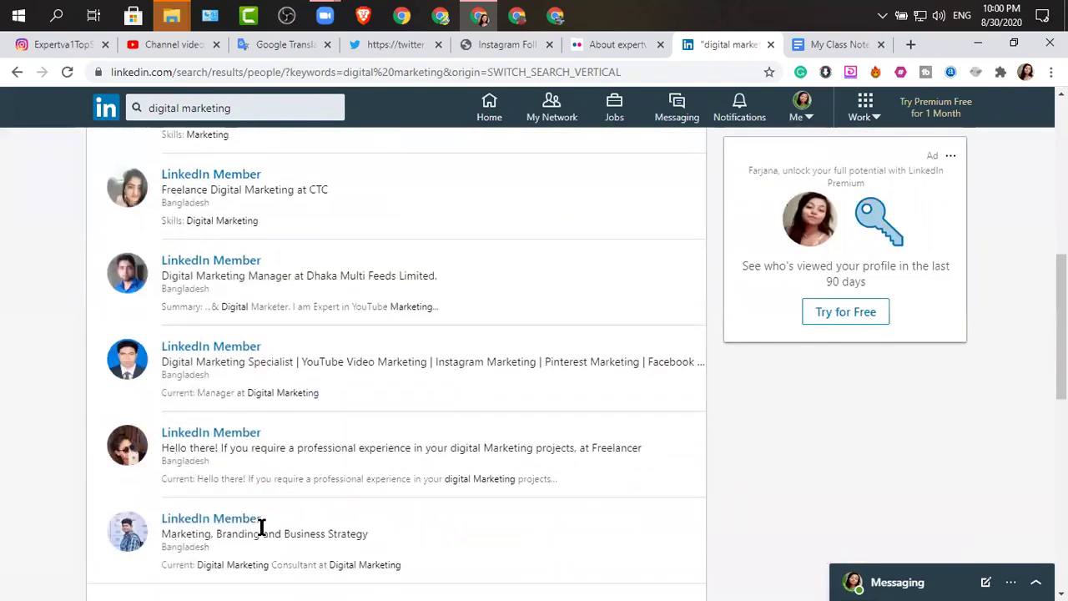
scroll(261, 531, "down", 2)
scroll(261, 530, "up", 10)
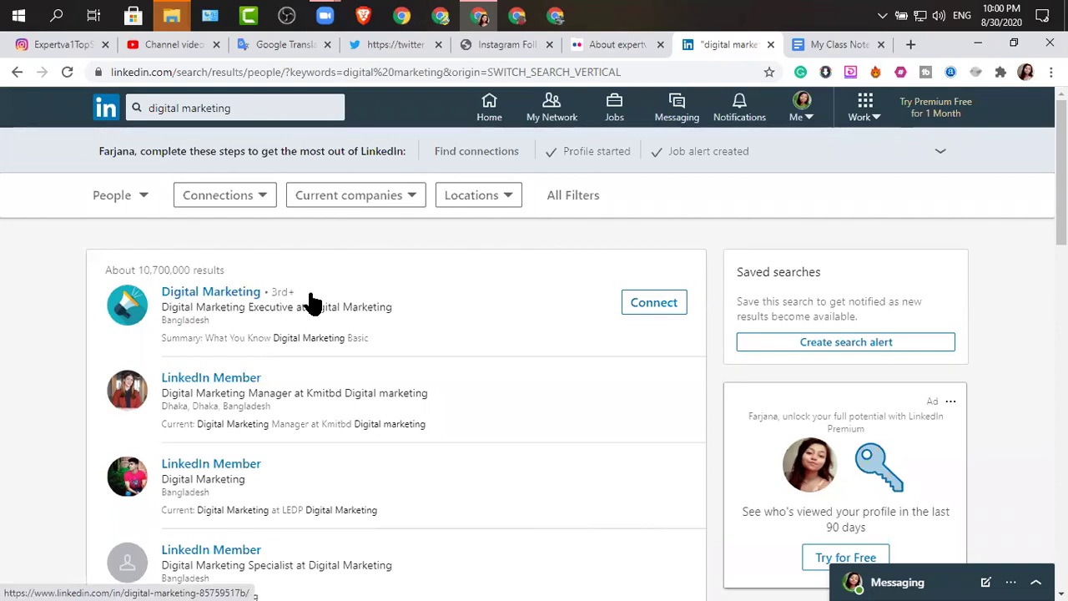
scroll(213, 483, "down", 3)
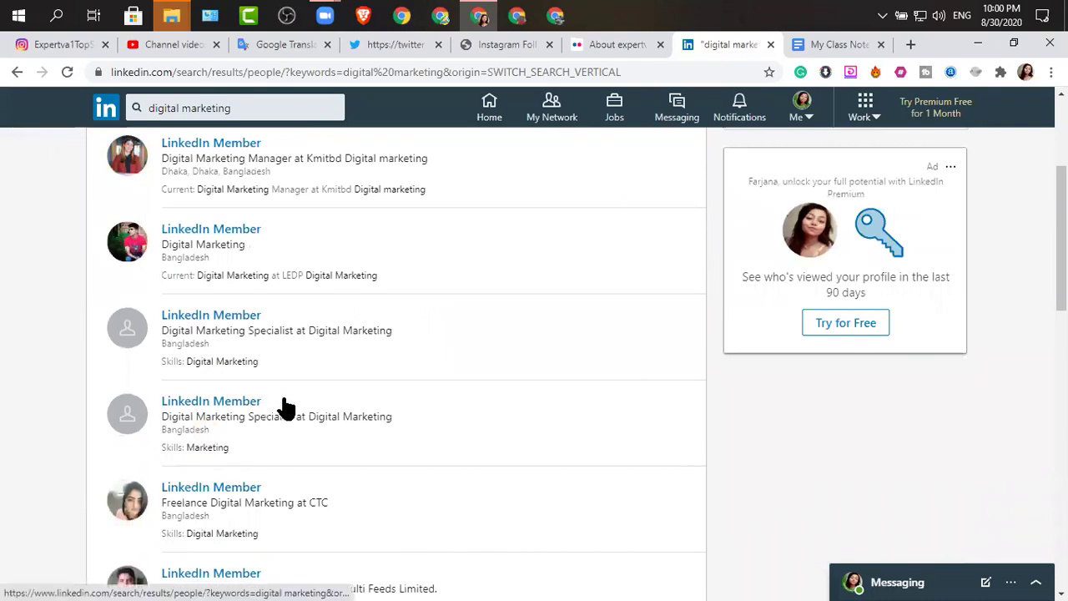
scroll(287, 408, "up", 3)
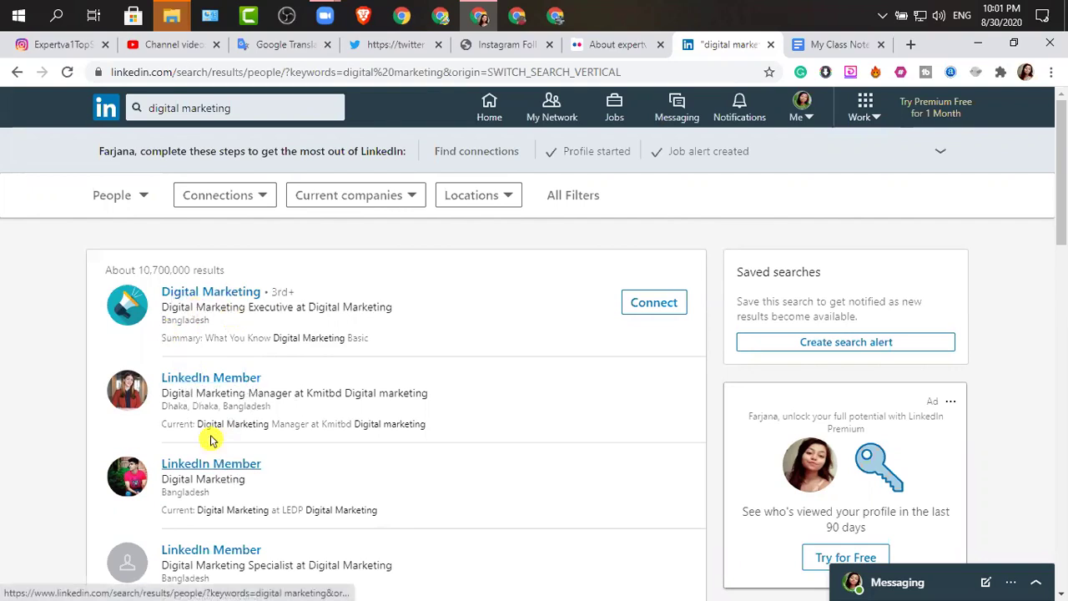
left_click(187, 384)
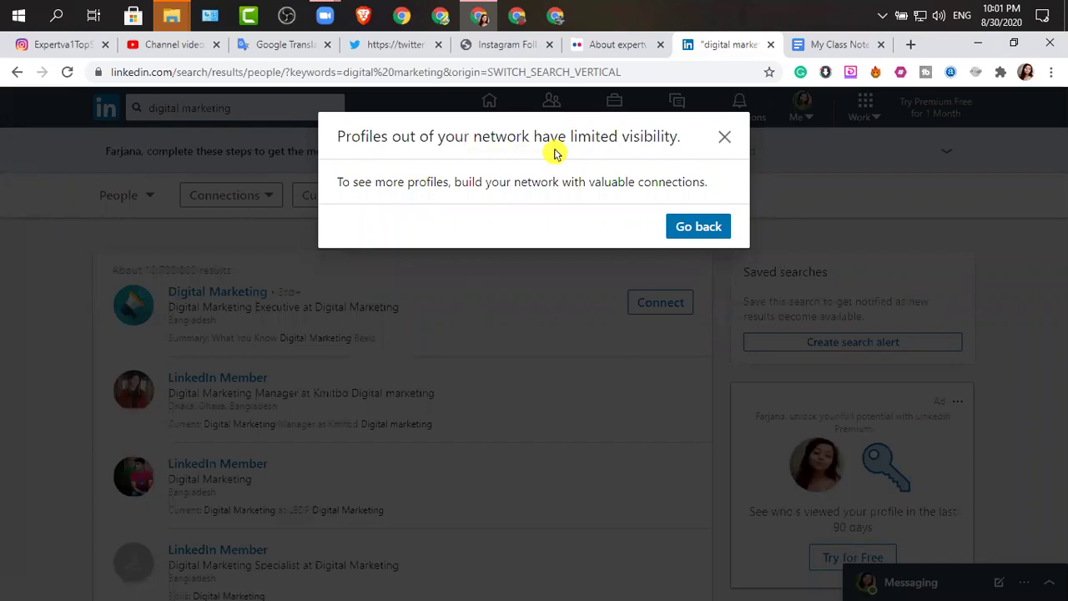
left_click(724, 138)
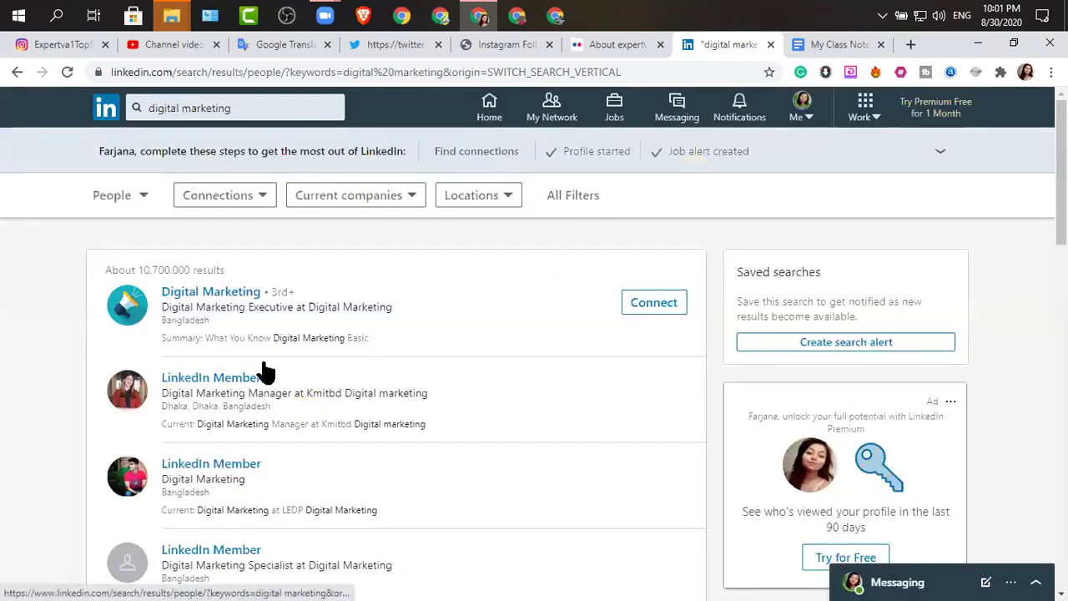
Step: Open the Digital Marketing profile that heads the people results and review its about, experience and interests sections
left_click(215, 299)
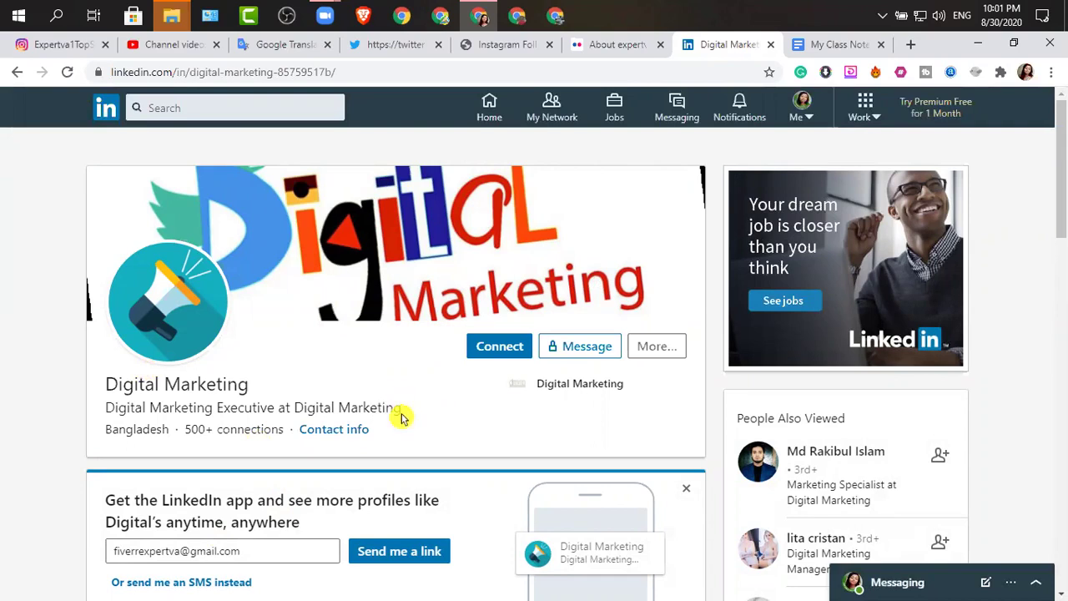
scroll(442, 443, "down", 3)
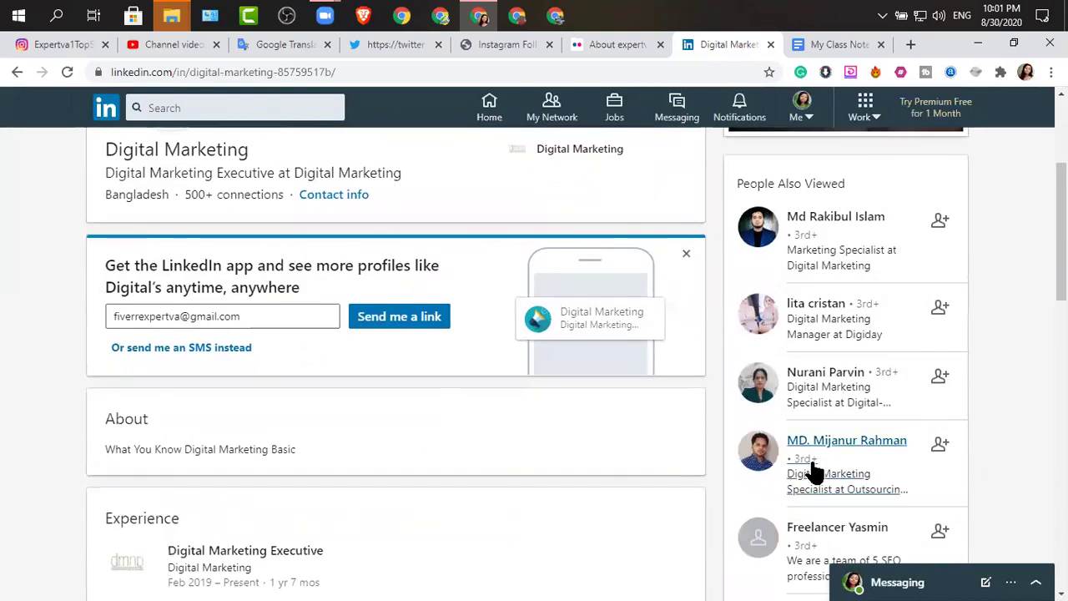
scroll(872, 250, "down", 4)
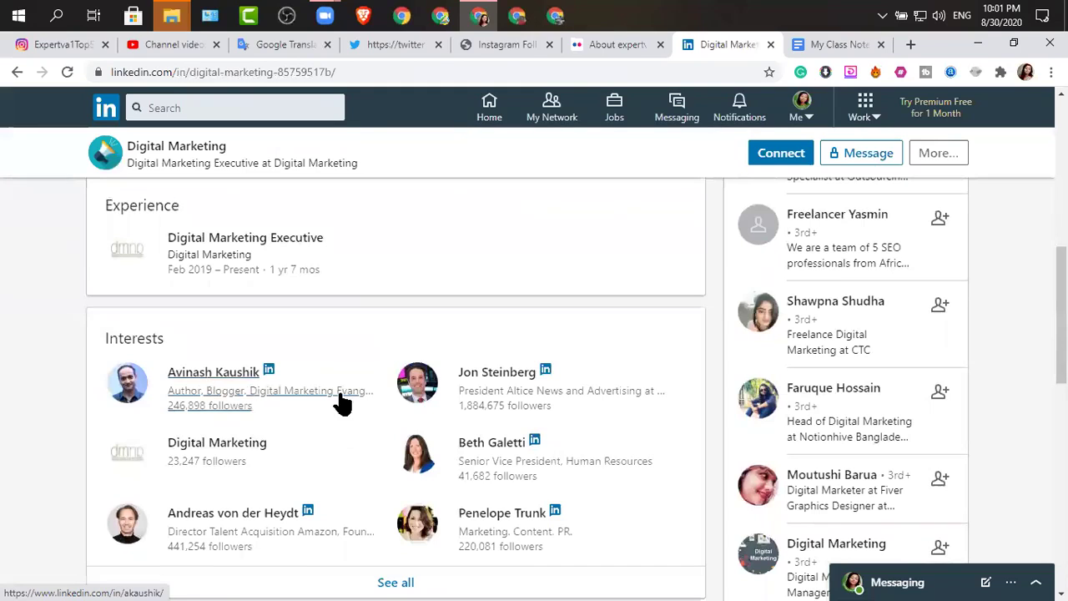
scroll(226, 424, "down", 2)
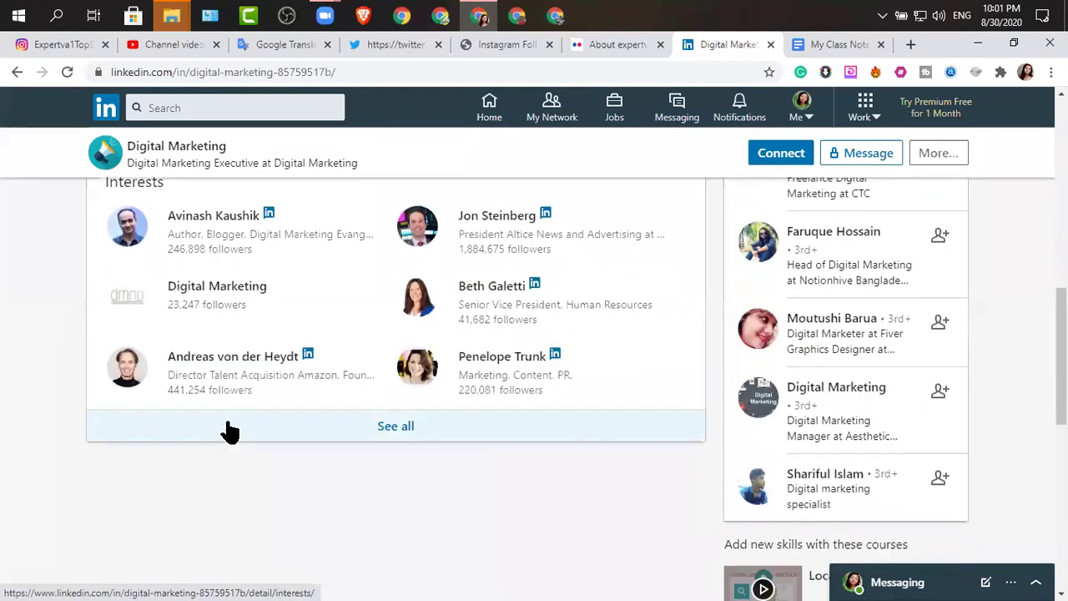
scroll(229, 334, "up", 10)
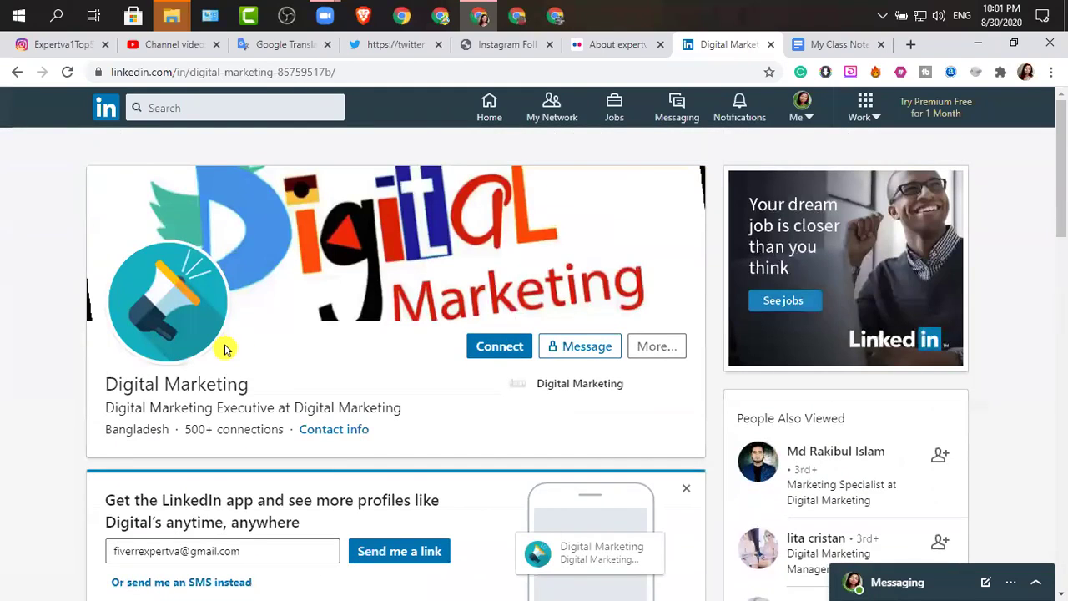
scroll(267, 453, "down", 4)
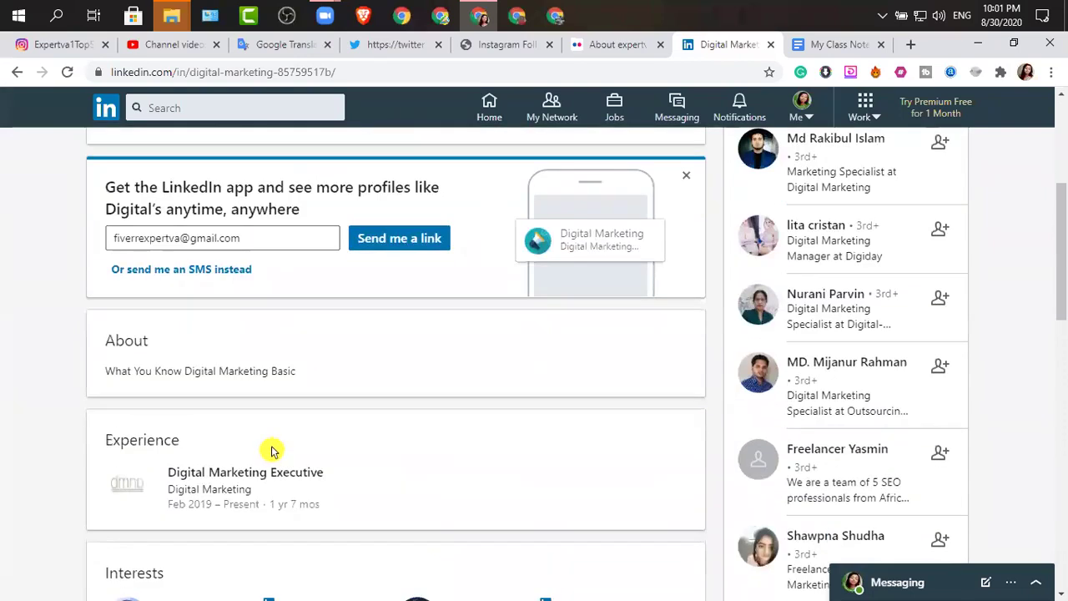
scroll(221, 361, "up", 4)
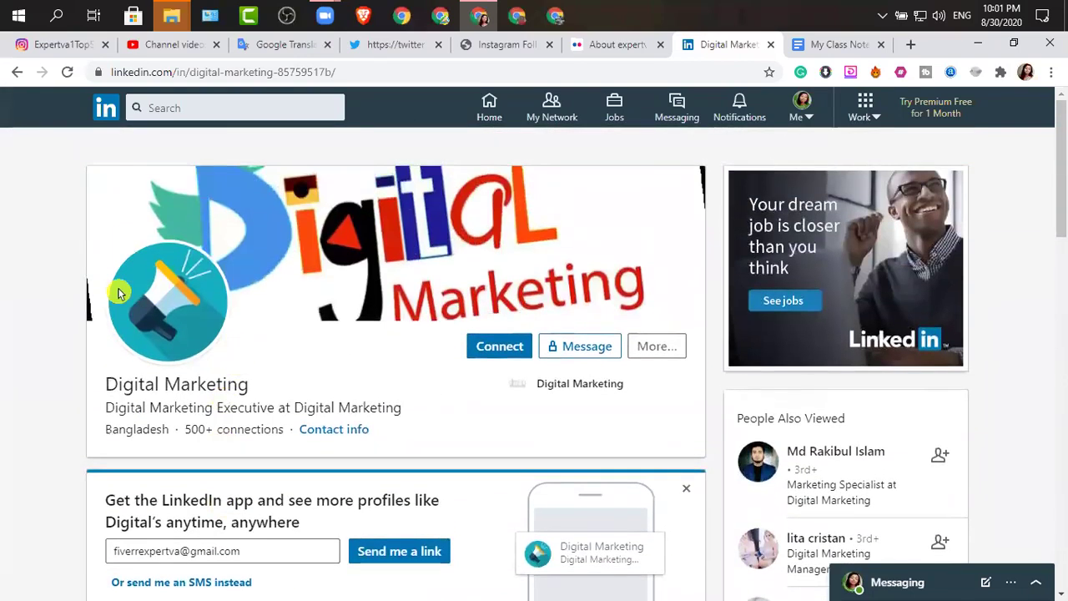
Step: Return to the home feed and look over the Amazon and LinkedIn Marketing Solutions posts
left_click(17, 75)
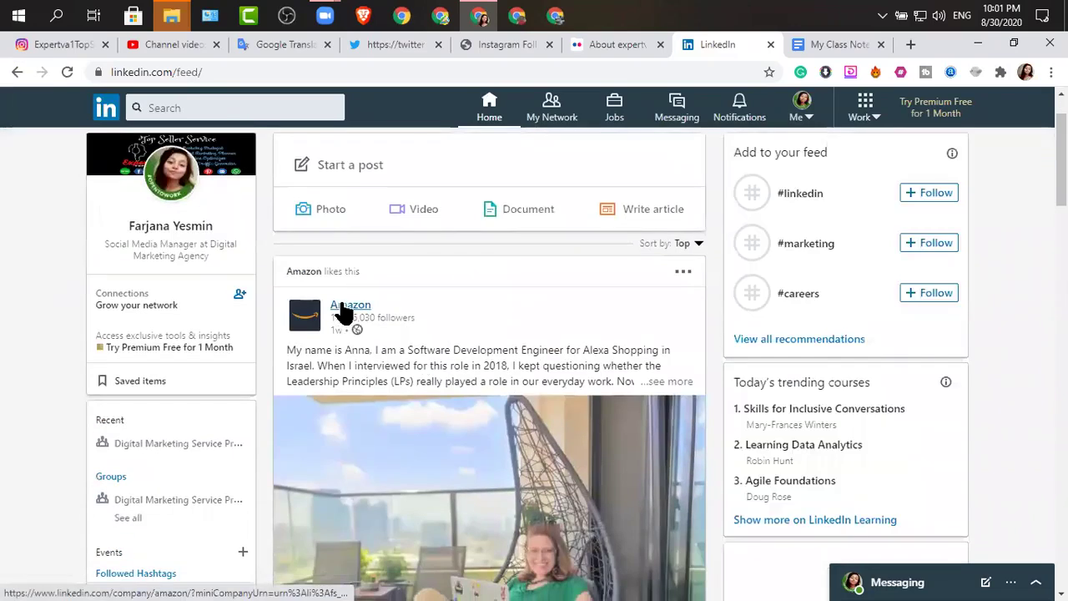
scroll(417, 350, "down", 5)
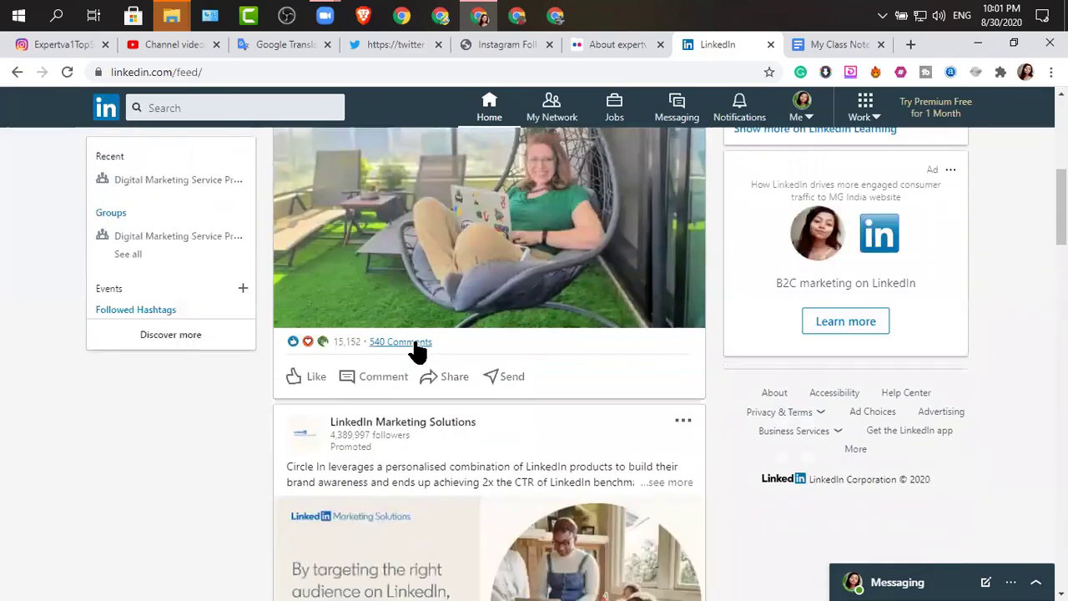
scroll(409, 334, "up", 6)
scroll(389, 350, "down", 8)
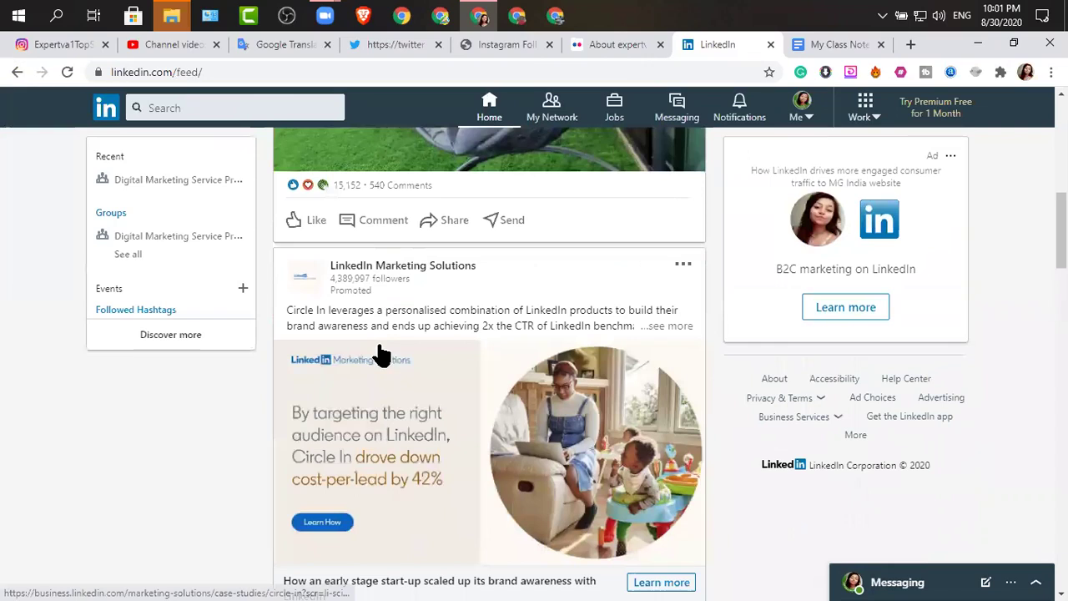
Step: Show the comments on the Amazon post and preview the first commenter's profile card
left_click(337, 195)
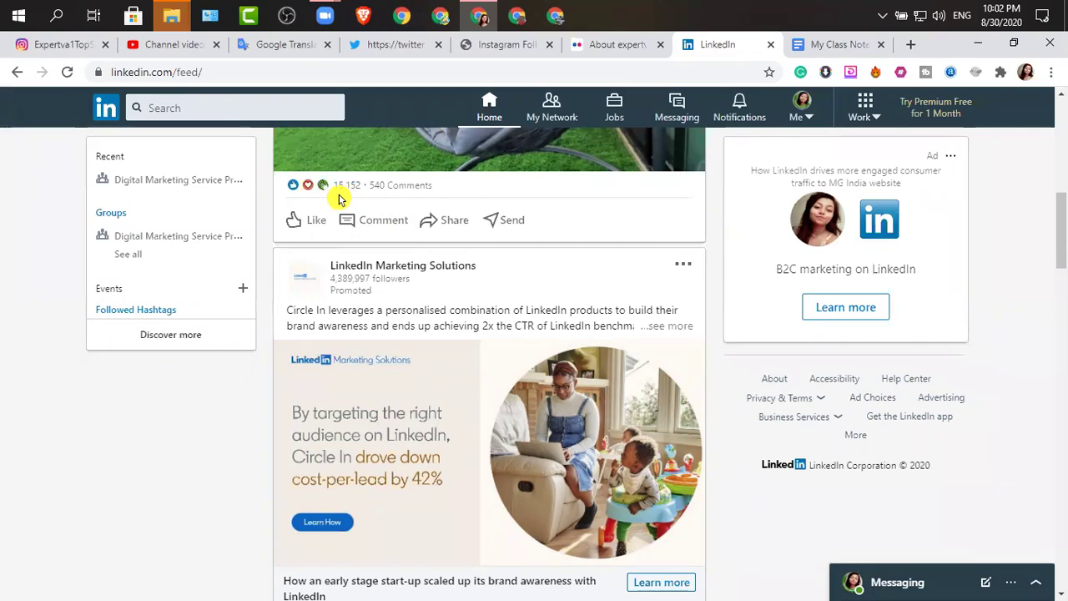
left_click(390, 187)
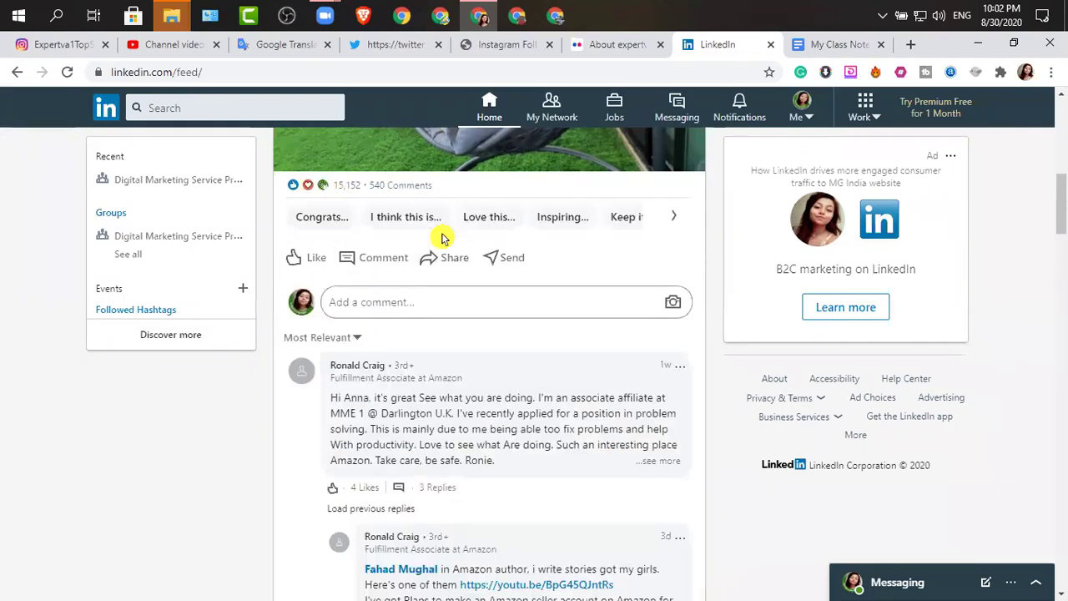
mouse_move(355, 373)
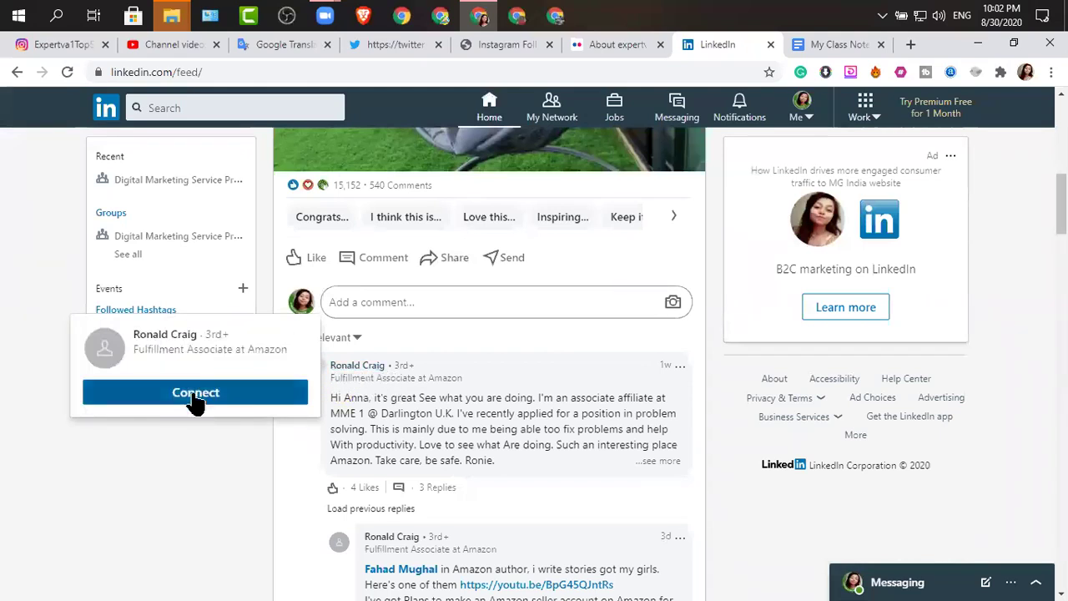
Step: Send a connection invitation to the first commenter on the Amazon post and open that person's profile
left_click(192, 392)
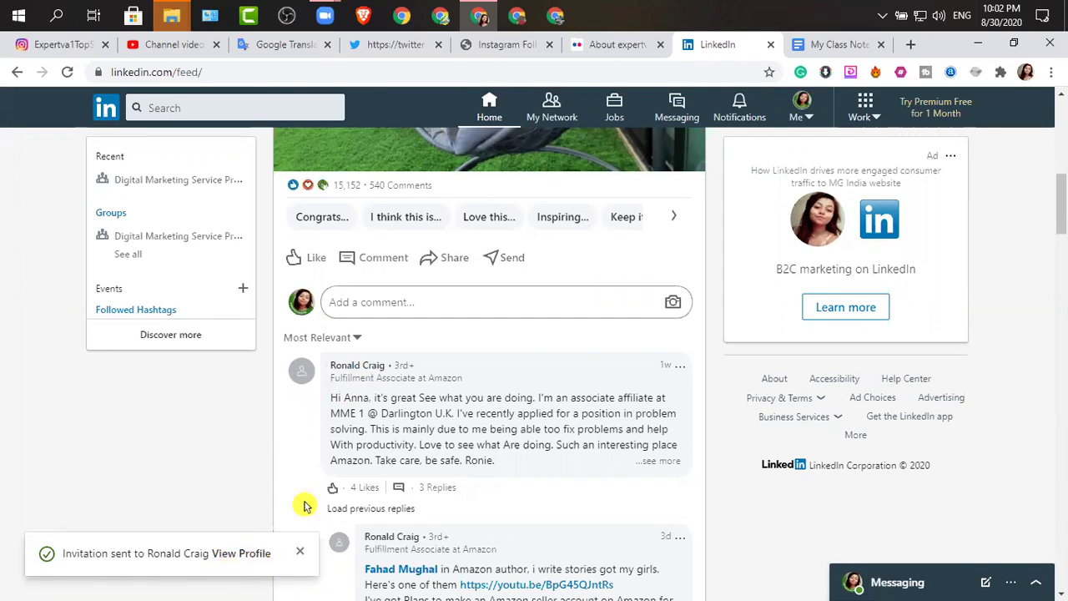
mouse_move(354, 377)
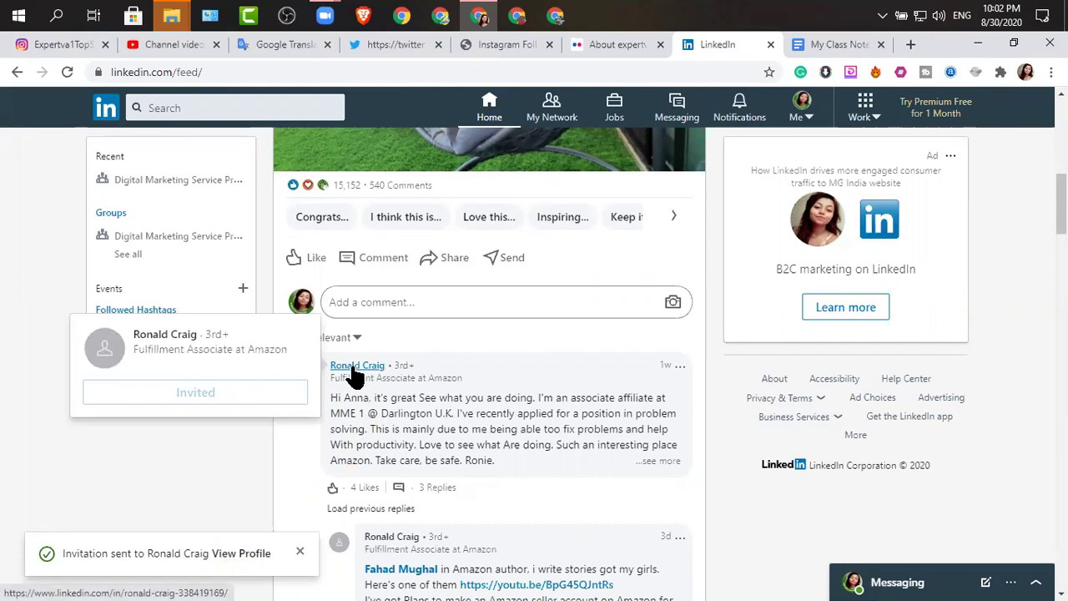
left_click(354, 369)
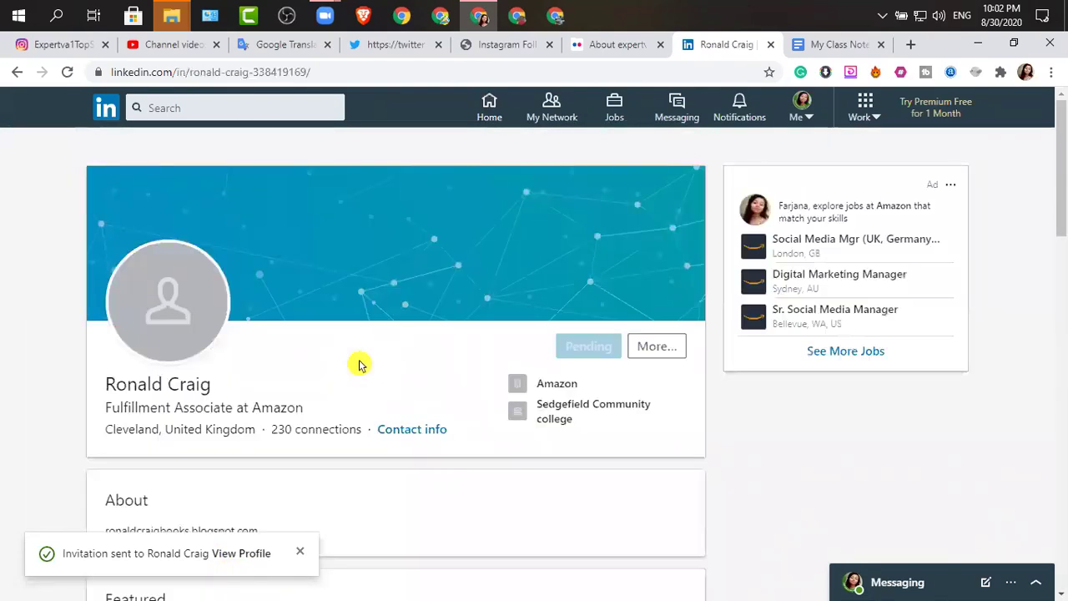
Step: Return to the feed, reopen the Amazon post's comments and view the profile of the commenter offering Amazon FBA training
left_click(17, 72)
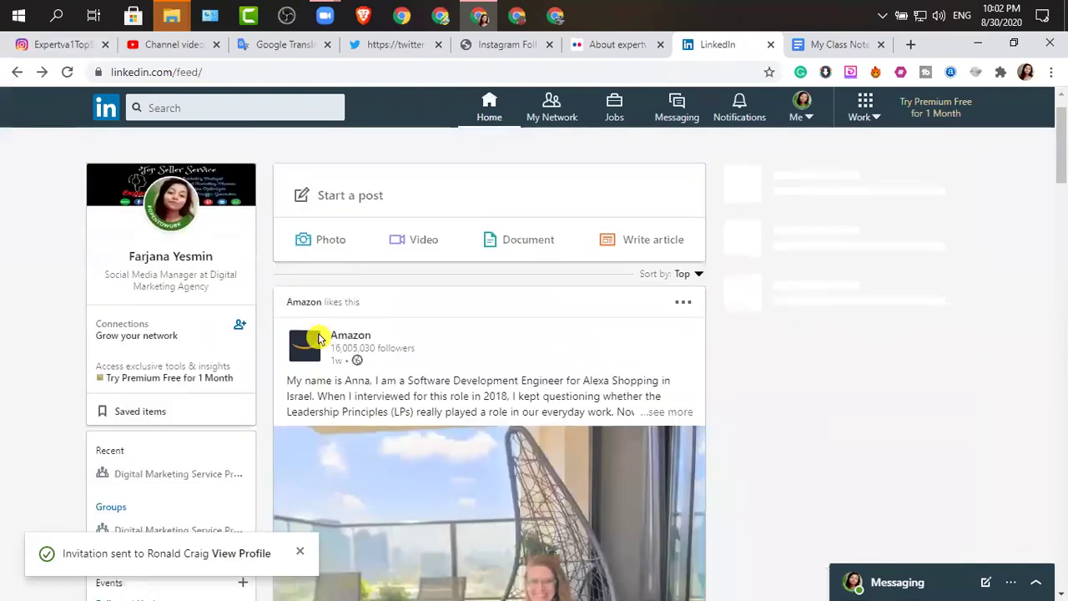
scroll(320, 341, "down", 2)
scroll(320, 341, "down", 2)
left_click(400, 342)
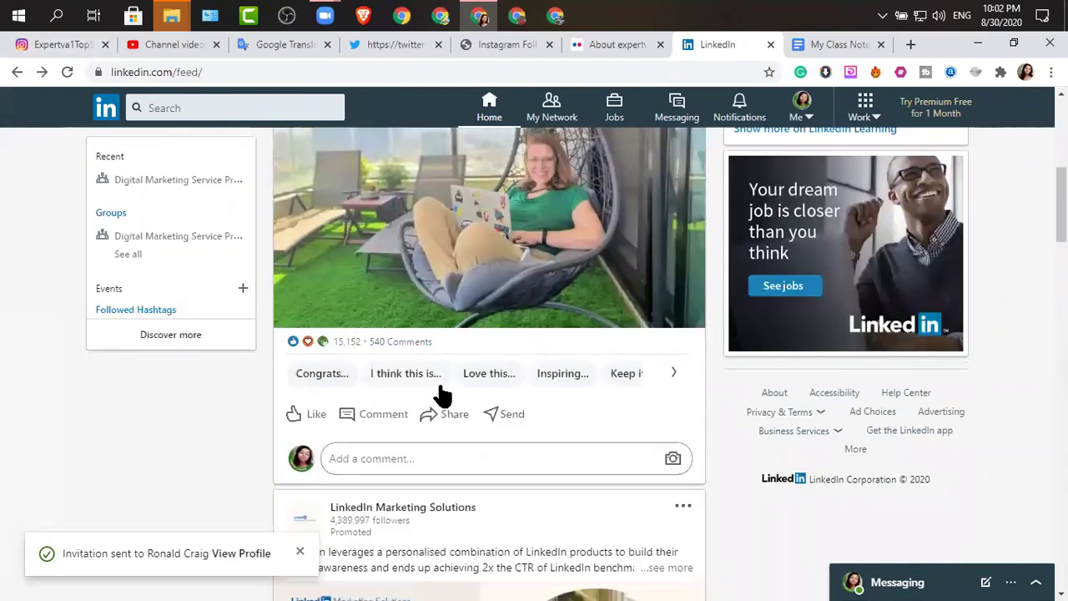
scroll(448, 397, "down", 8)
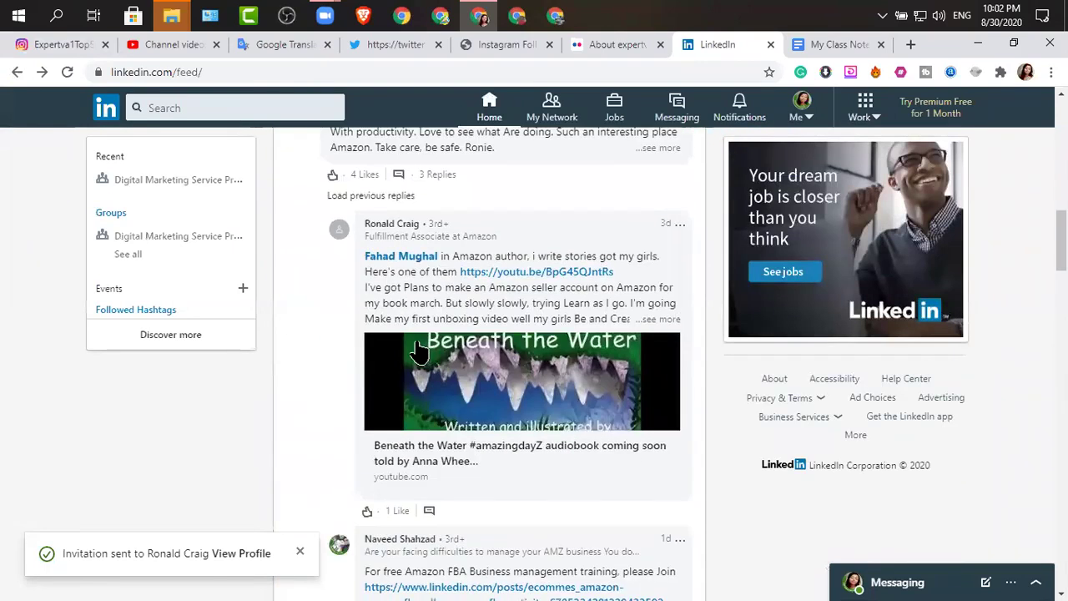
left_click(399, 384)
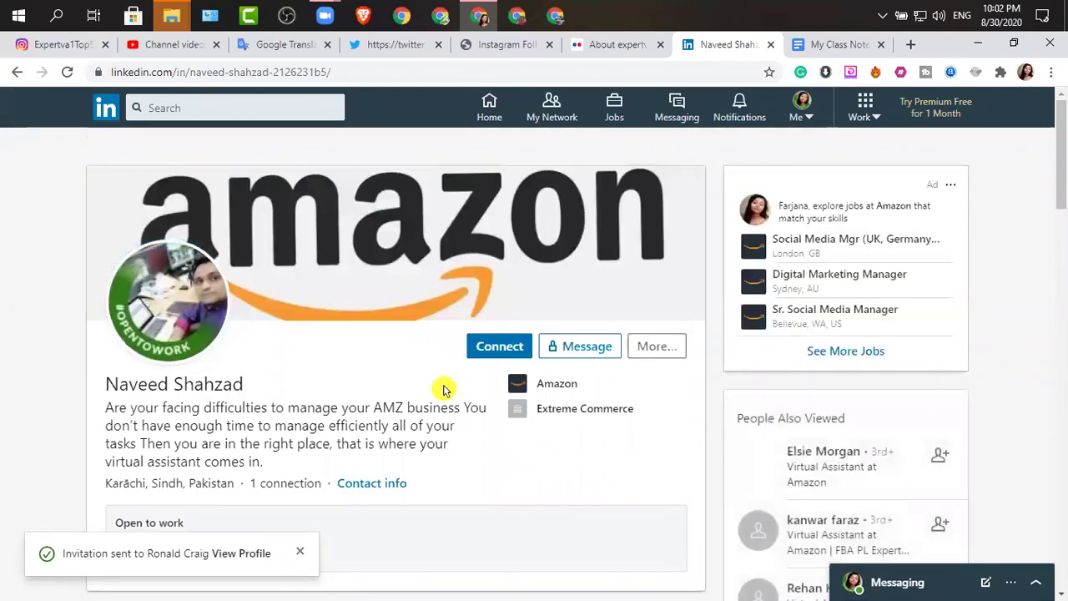
scroll(437, 377, "down", 1)
scroll(437, 377, "down", 1)
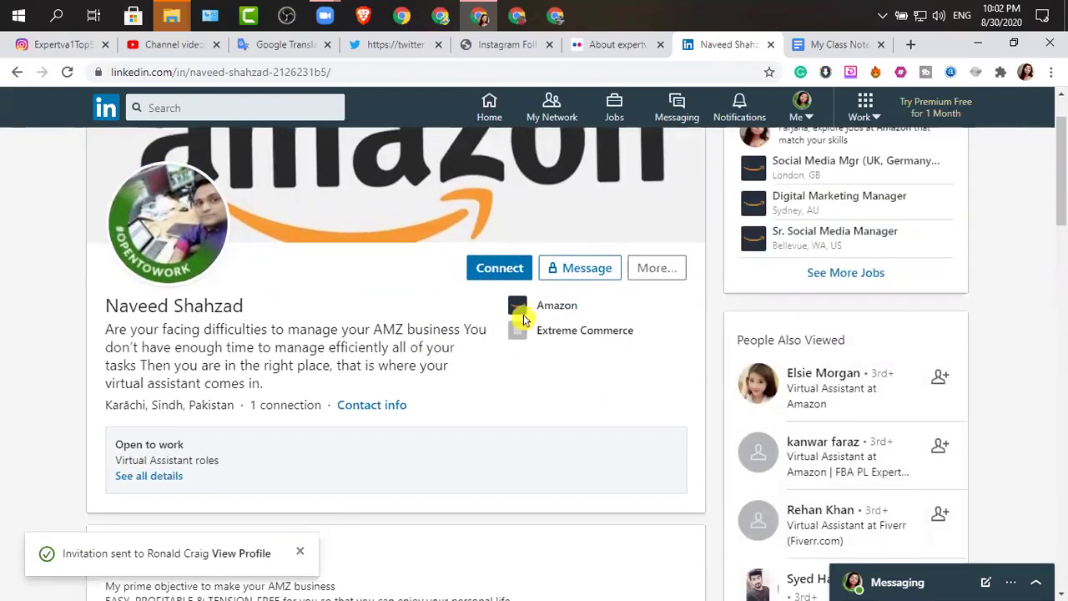
Step: Send this profile's owner a connection invitation, checking the optional personal note first
left_click(492, 273)
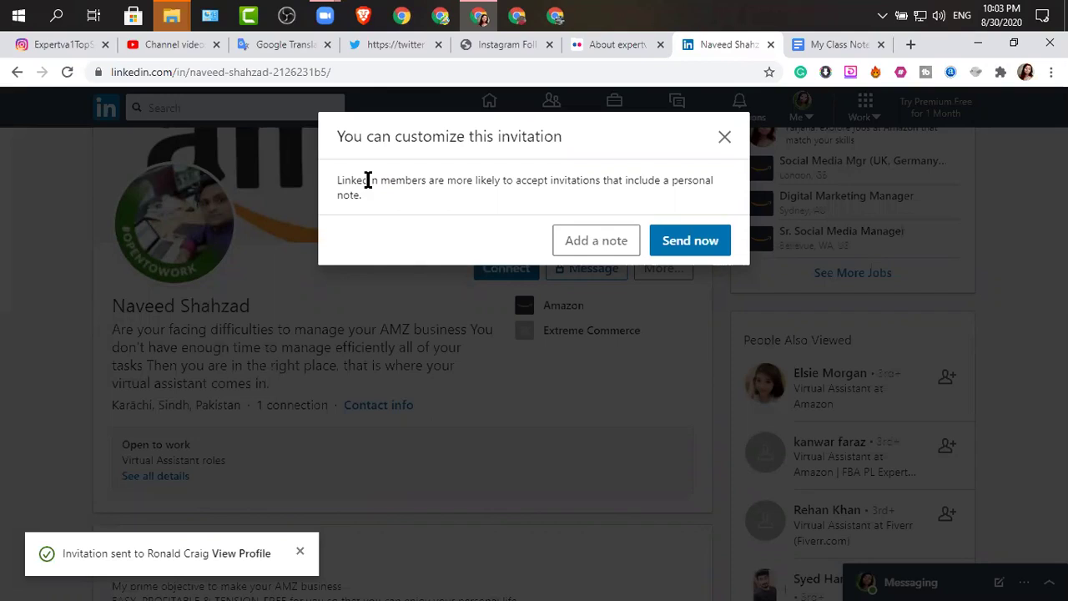
left_click(598, 248)
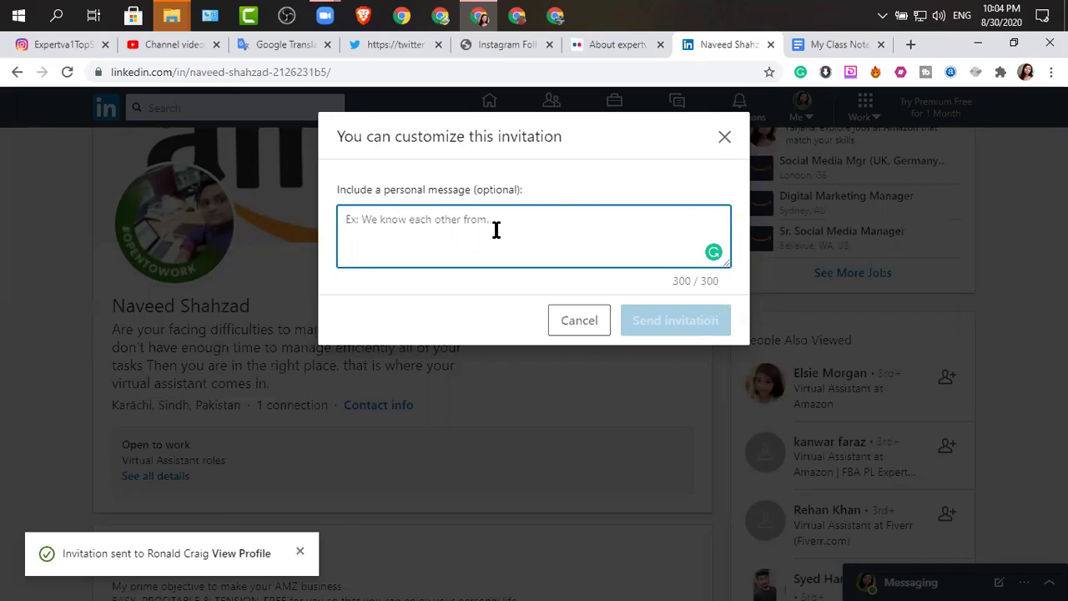
left_click(597, 321)
left_click(280, 171)
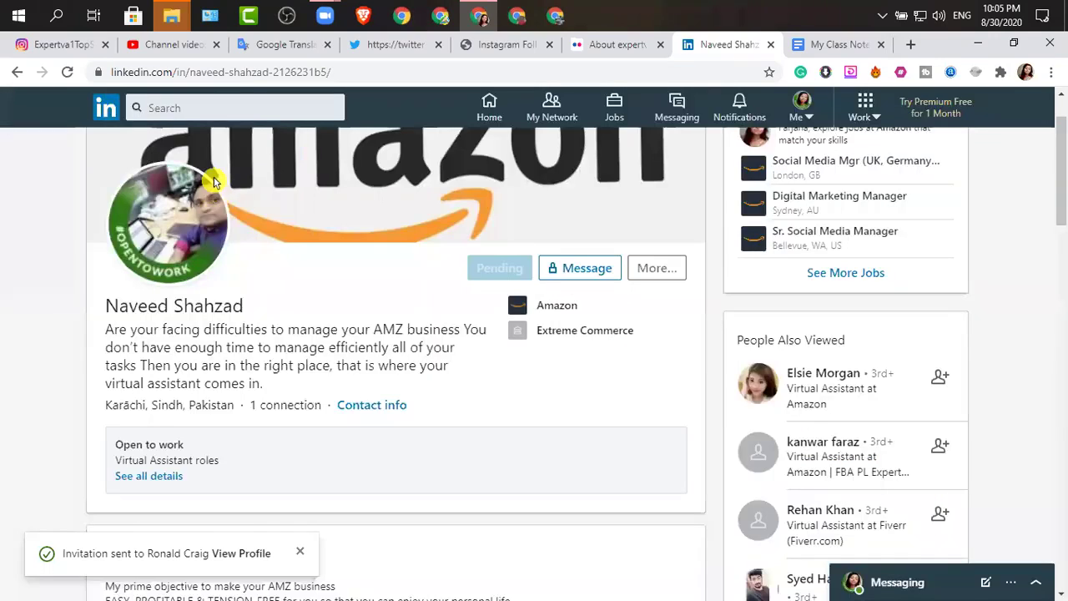
Step: Search again for digital marketing and filter the jobs by date posted to Past Week
left_click(172, 108)
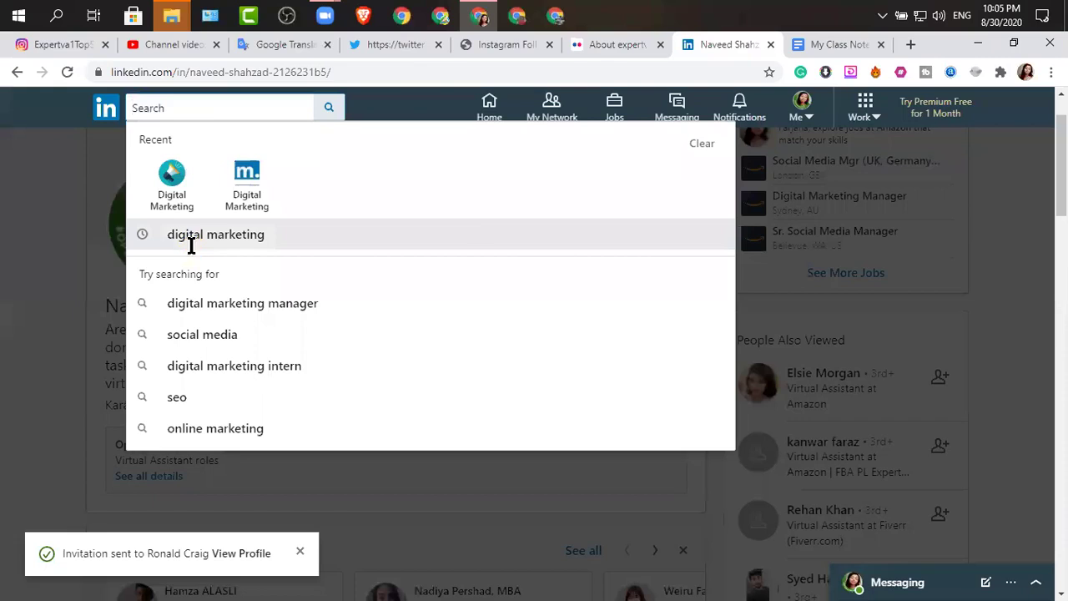
left_click(192, 235)
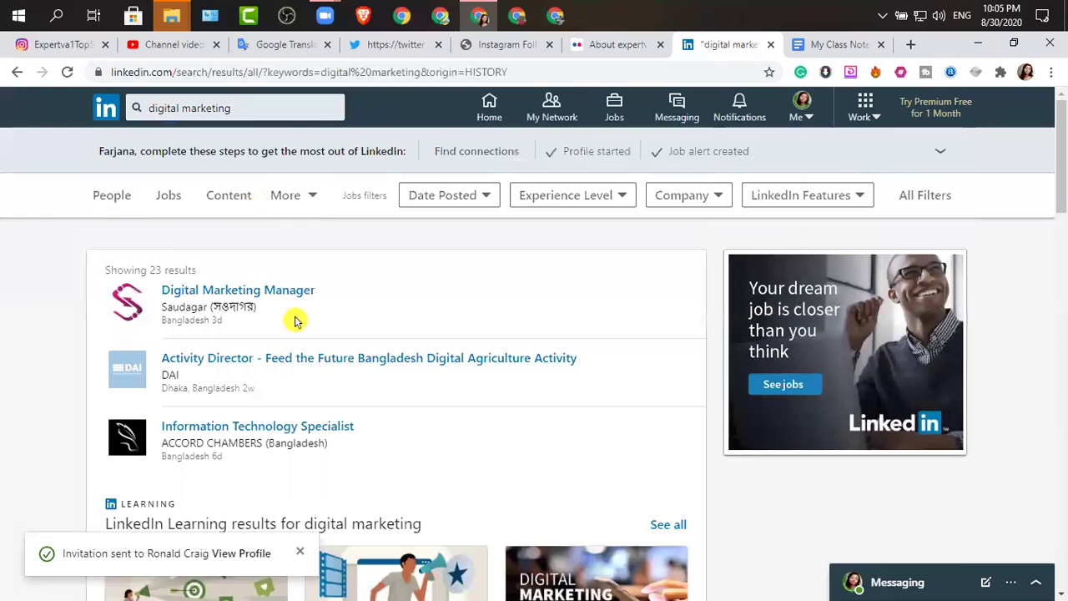
left_click(488, 207)
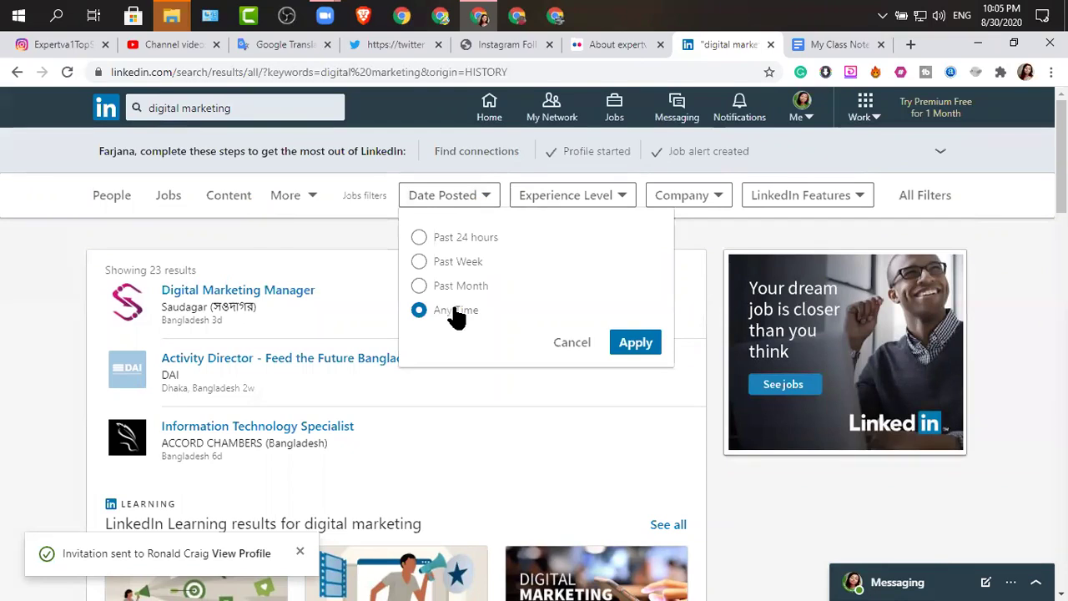
left_click(419, 261)
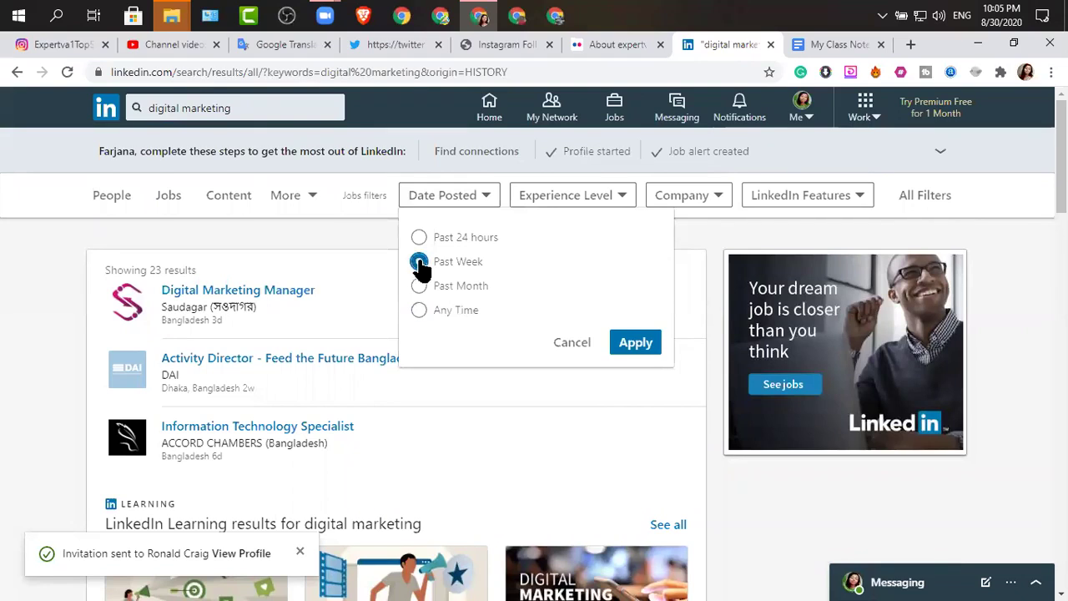
left_click(629, 349)
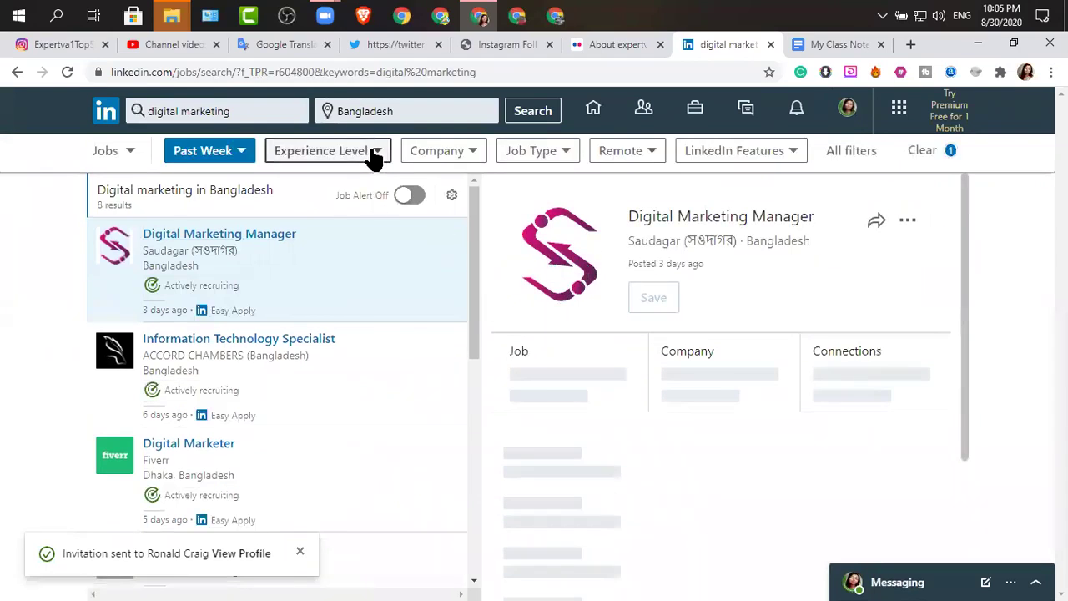
Step: Look through the experience level and company filter options for the jobs without applying any
left_click(375, 154)
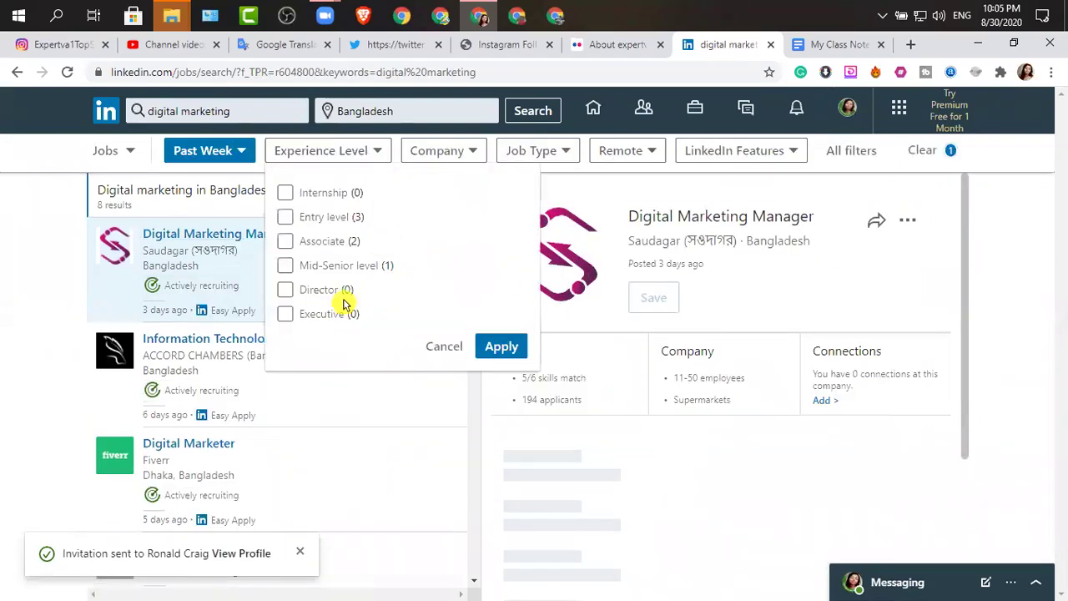
left_click(438, 346)
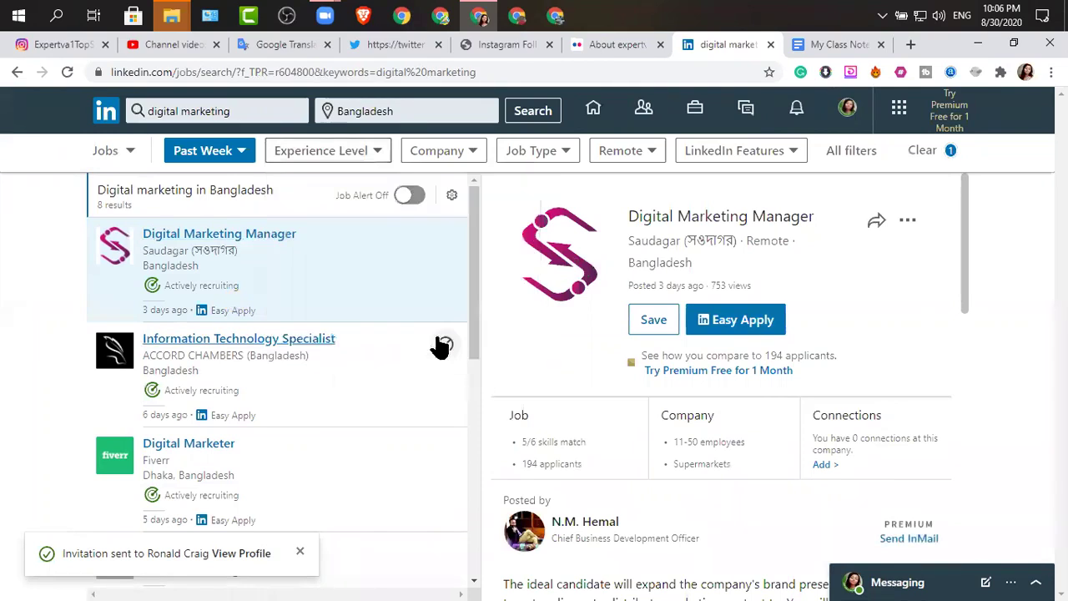
left_click(473, 152)
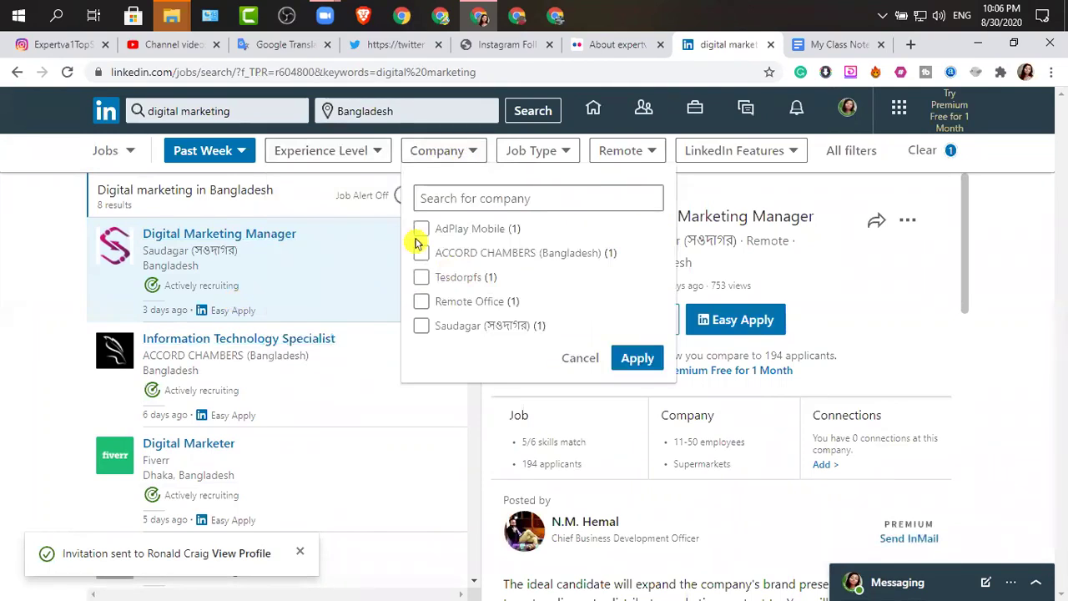
left_click(454, 417)
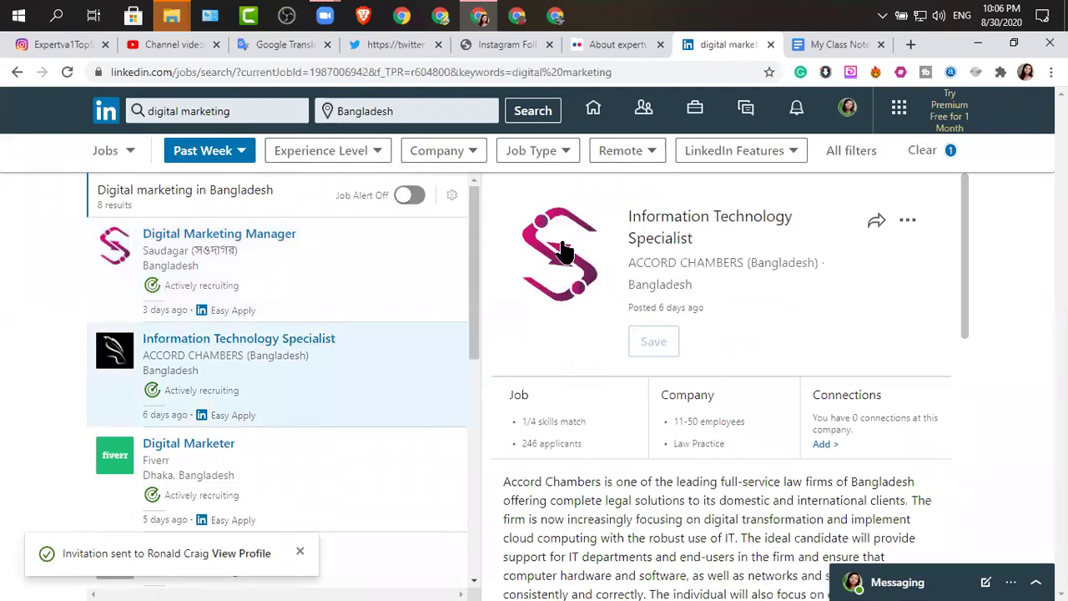
Step: Filter the digital marketing jobs to the Full-time job type and Remote work
left_click(566, 152)
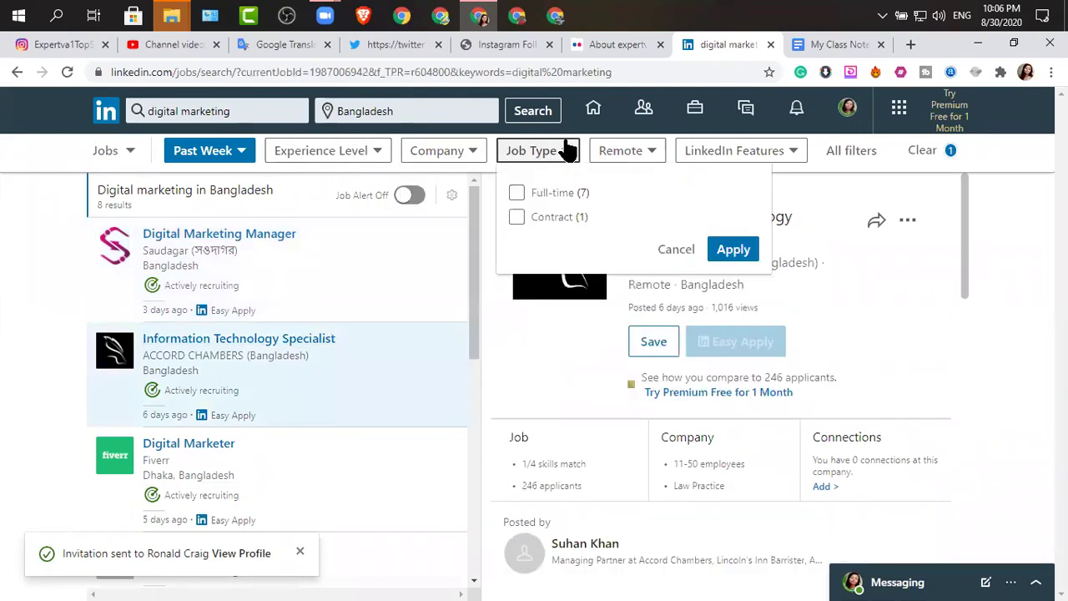
left_click(517, 196)
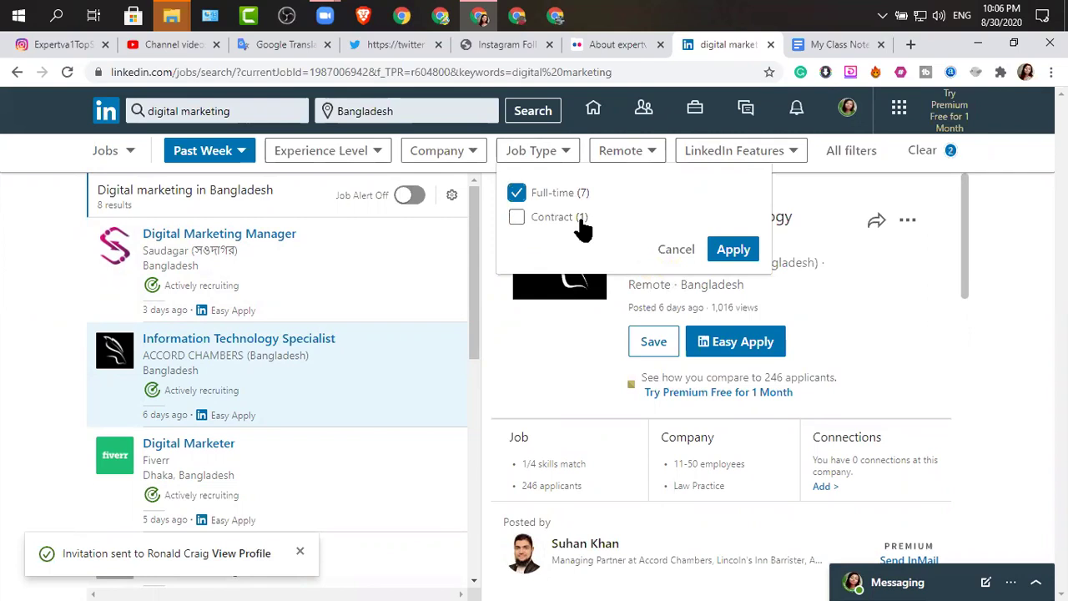
left_click(729, 249)
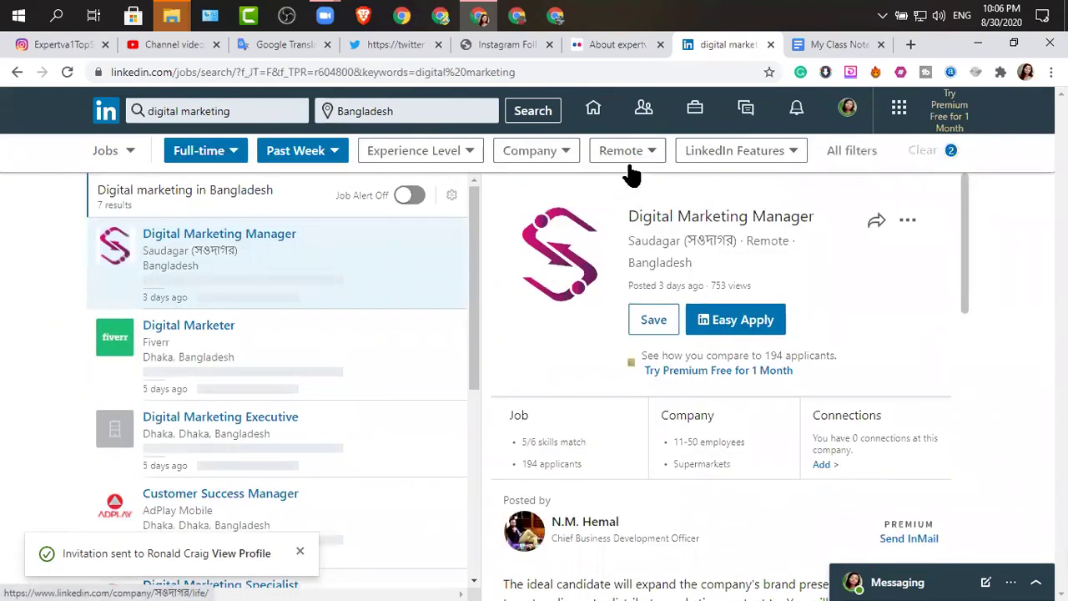
left_click(651, 152)
left_click(609, 194)
left_click(826, 226)
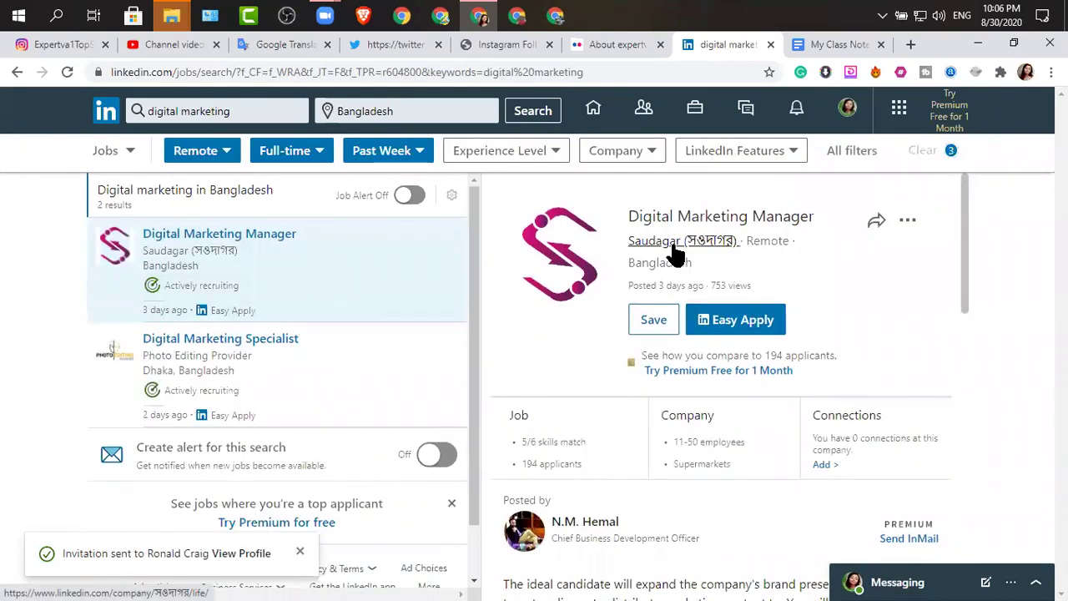
Step: Review the LinkedIn Features options and the complete set of job filters, leaving both without applying changes
left_click(797, 153)
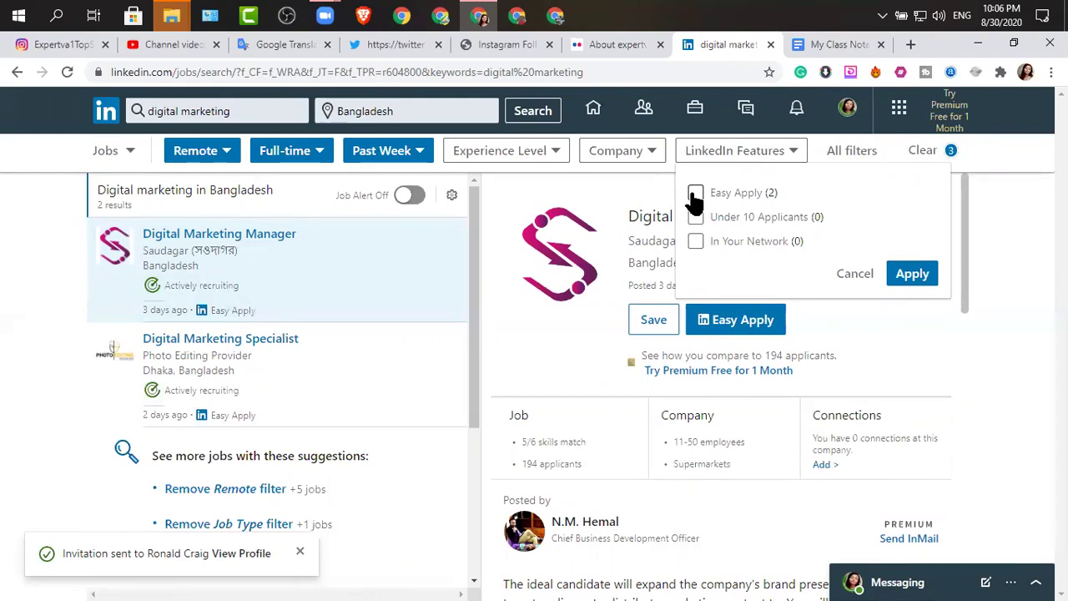
left_click(854, 273)
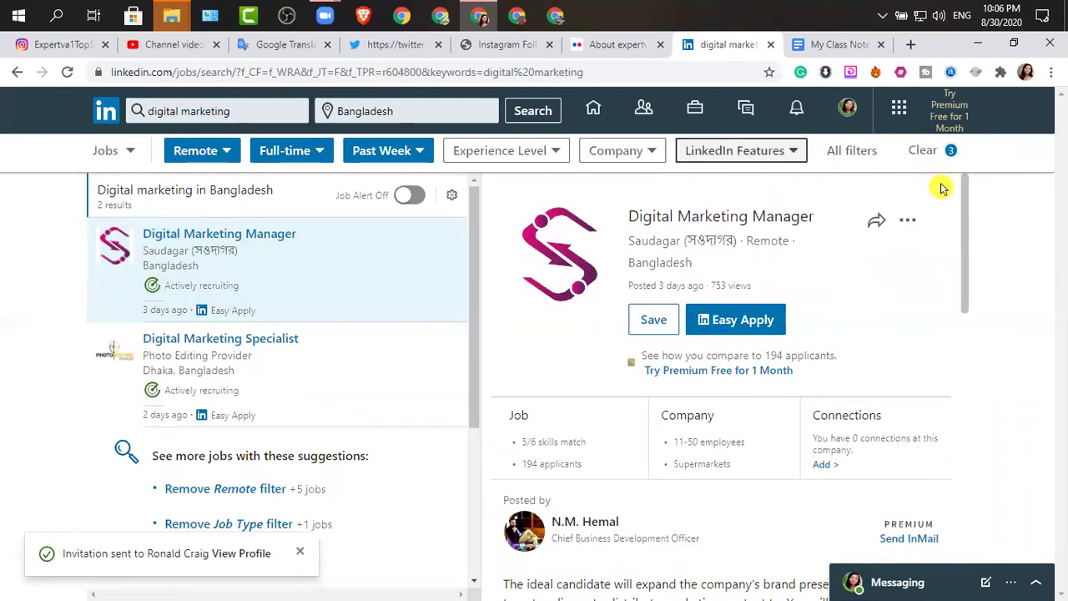
left_click(850, 153)
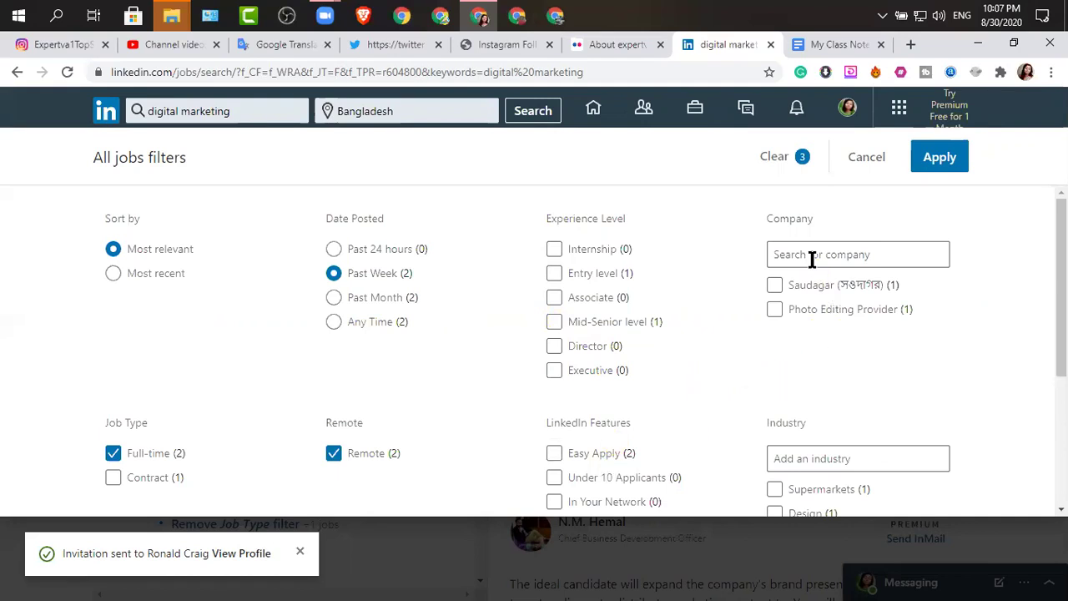
scroll(827, 334, "down", 2)
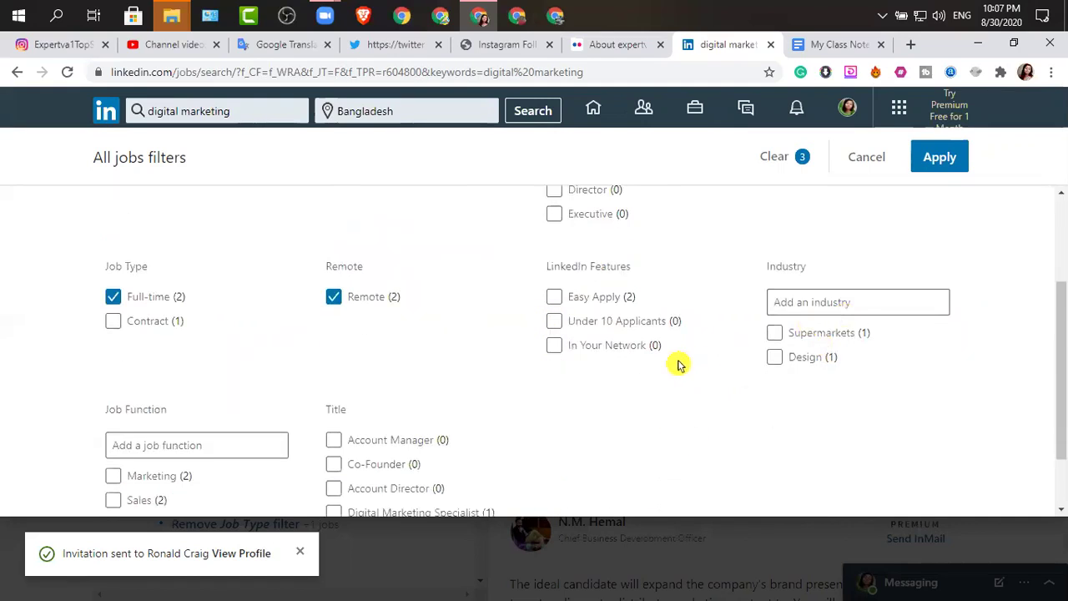
scroll(195, 362, "down", 1)
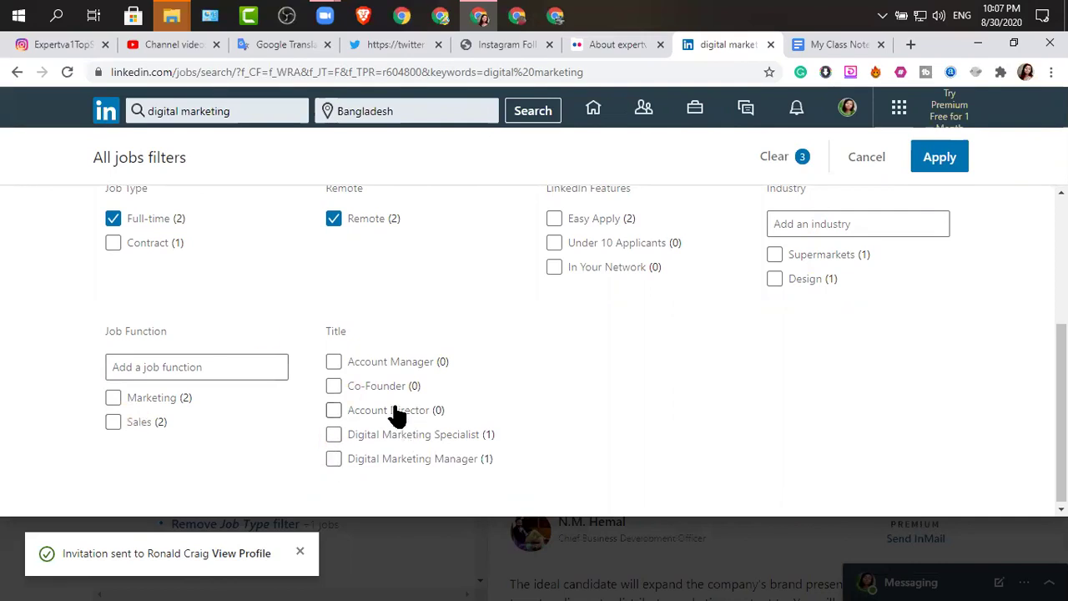
left_click(342, 423)
scroll(480, 363, "up", 3)
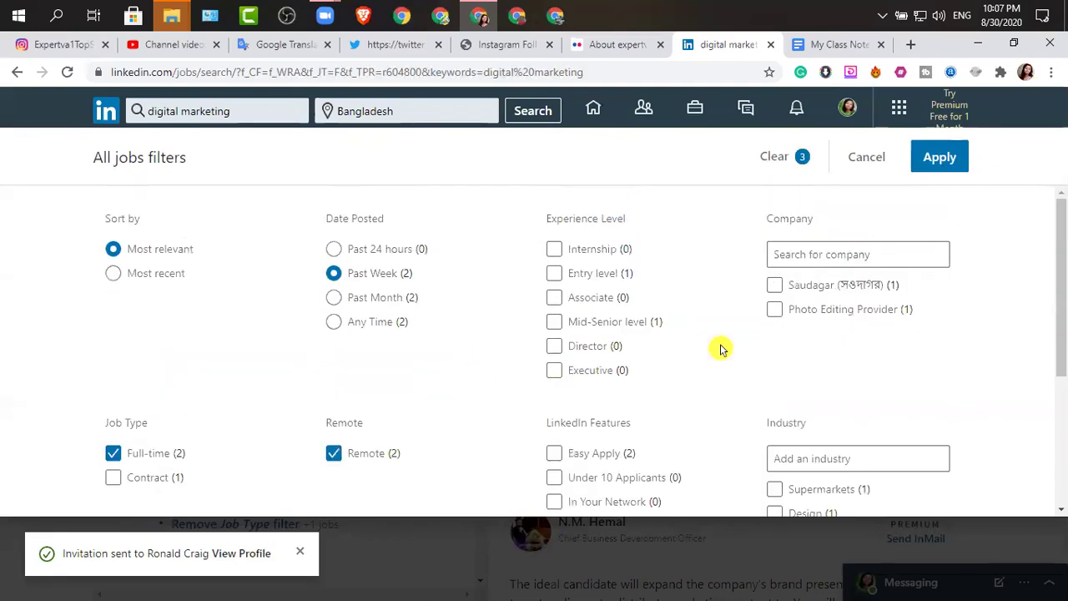
left_click(866, 159)
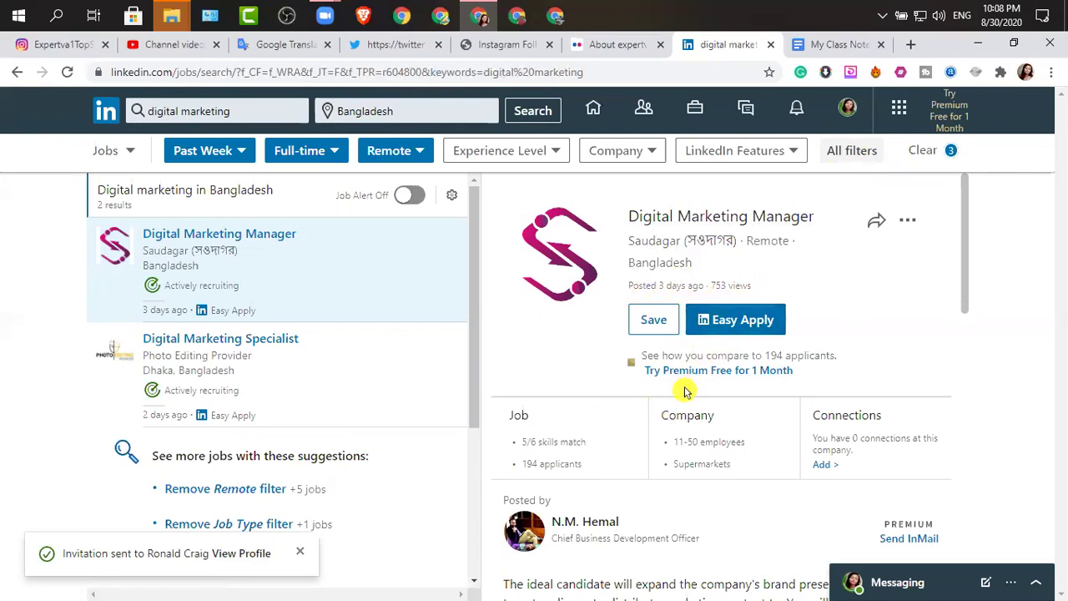
Step: Read the Digital Marketing Manager job's description, skill match and company details
scroll(656, 439, "down", 3)
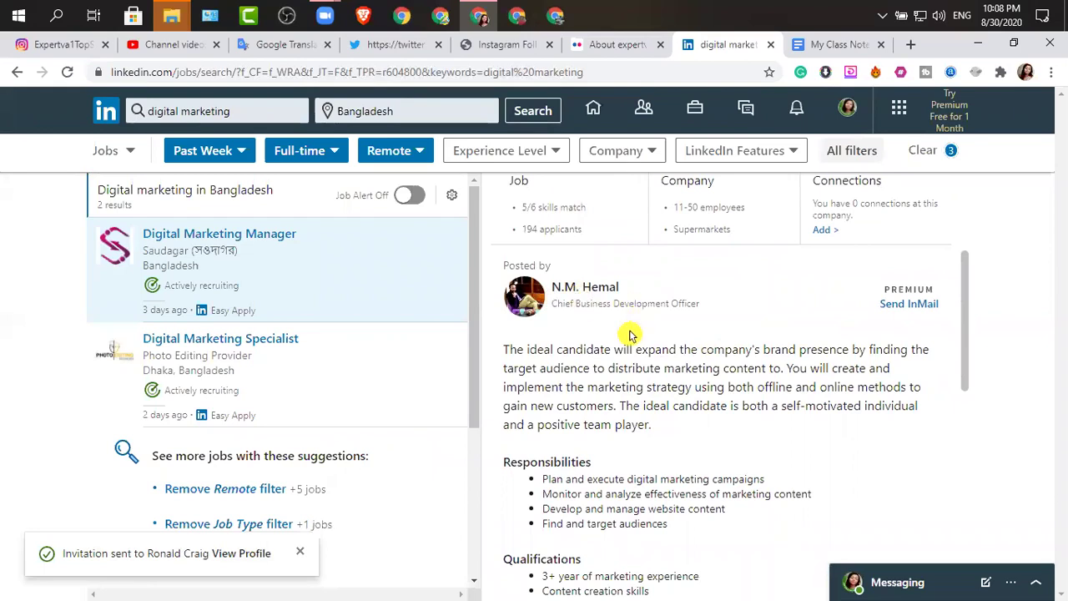
scroll(629, 338, "down", 4)
scroll(630, 337, "down", 2)
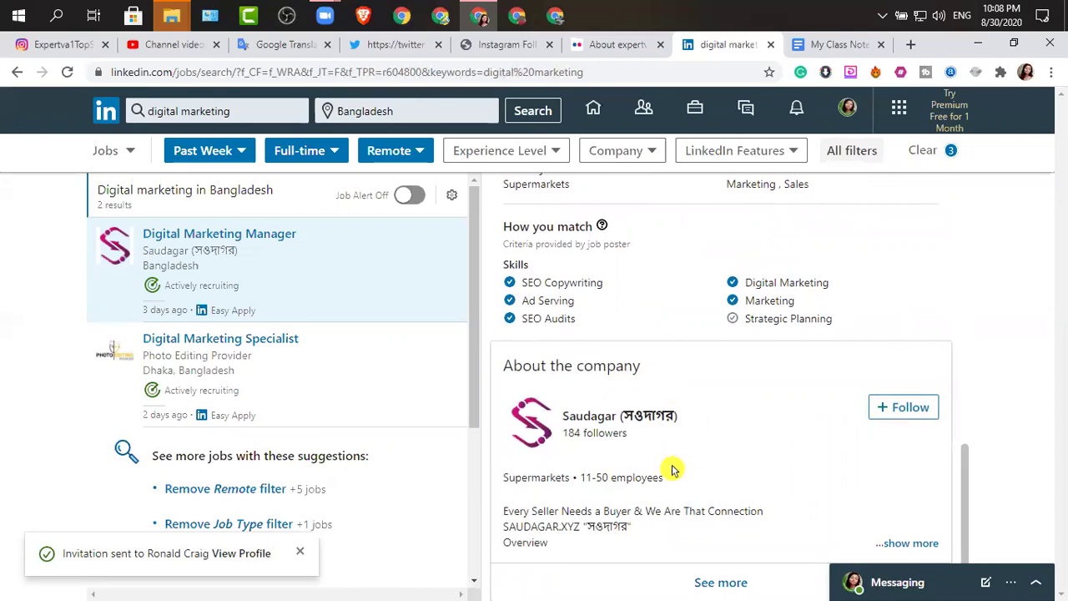
scroll(682, 469, "up", 6)
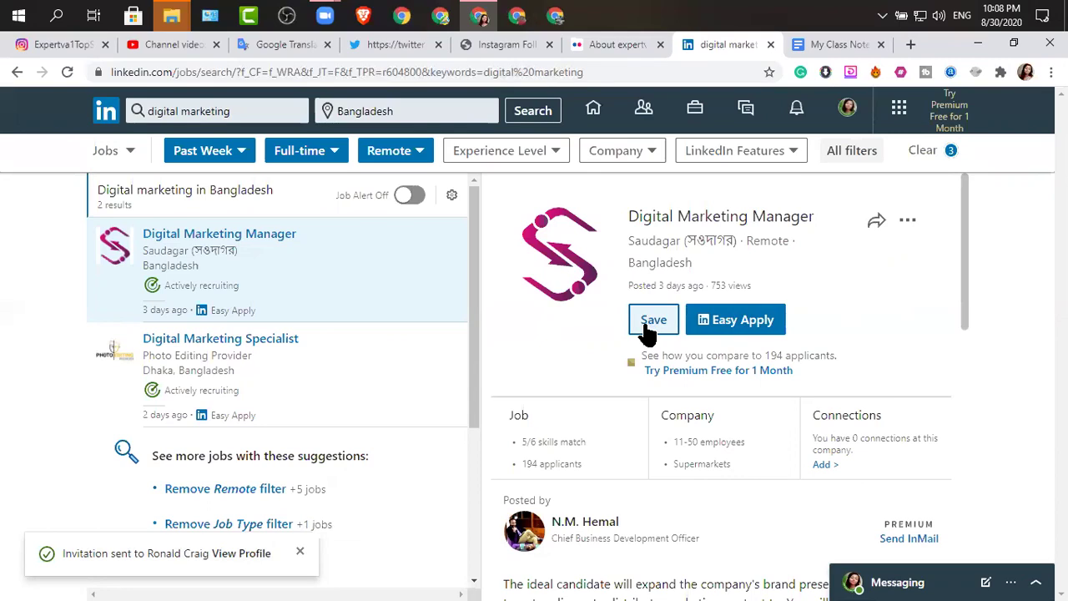
Step: Leave the job results and open your own profile page
left_click(254, 111)
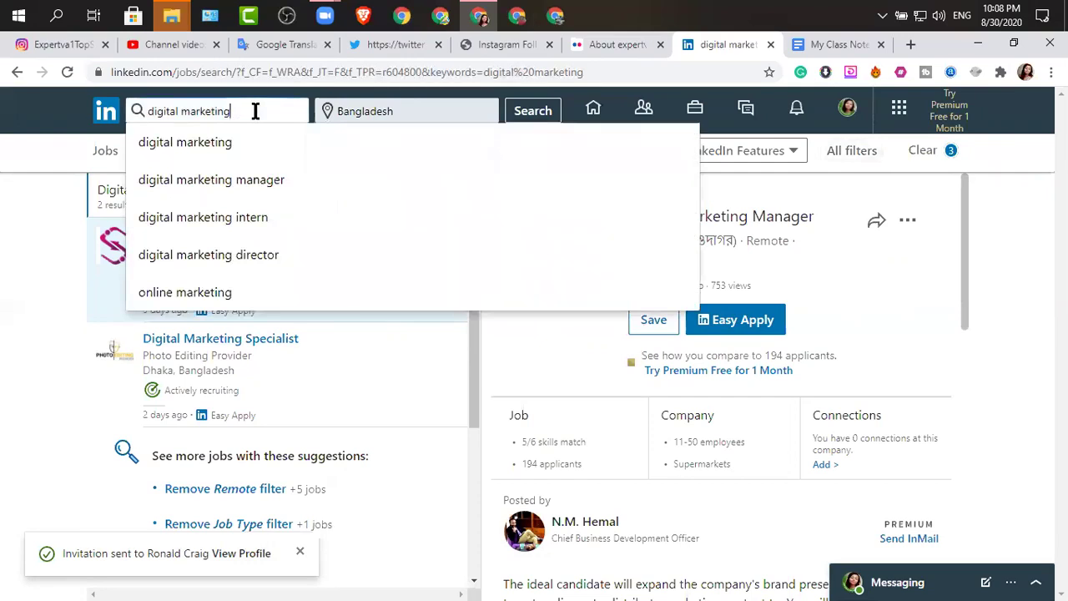
left_click(828, 184)
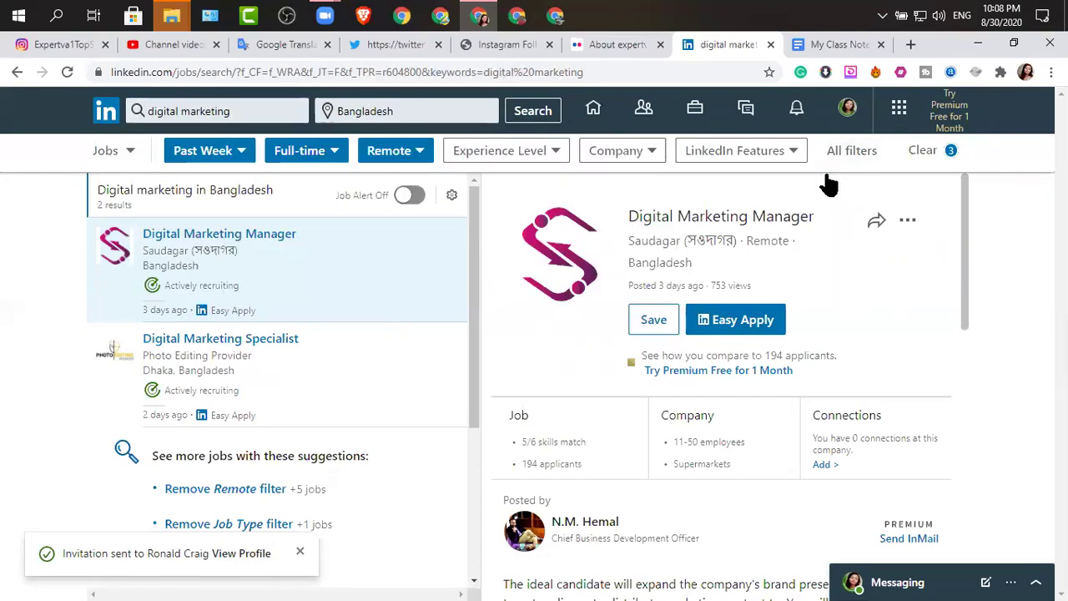
left_click(848, 110)
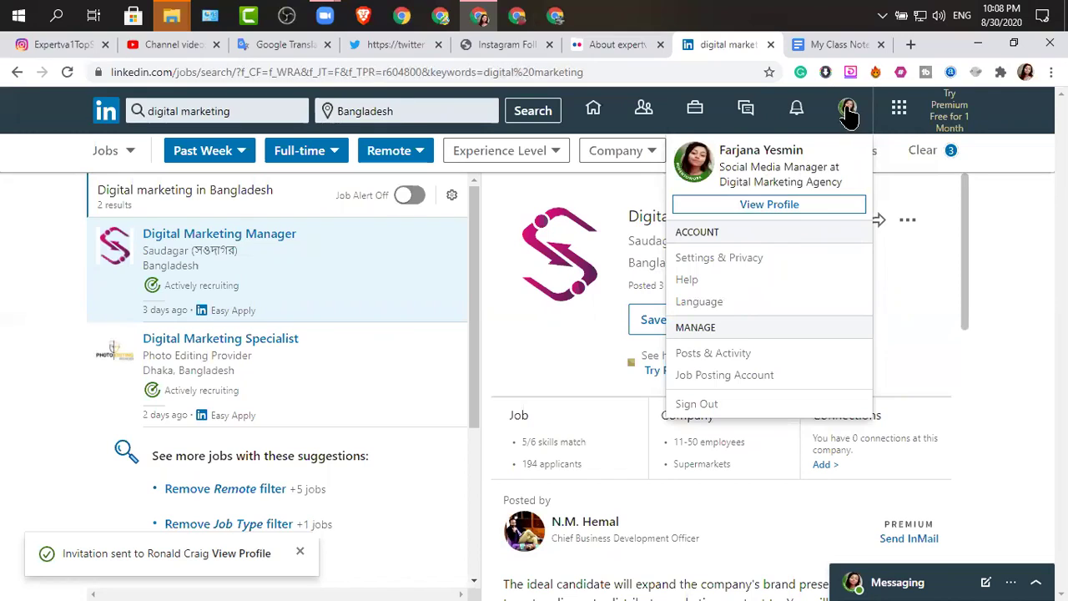
left_click(770, 210)
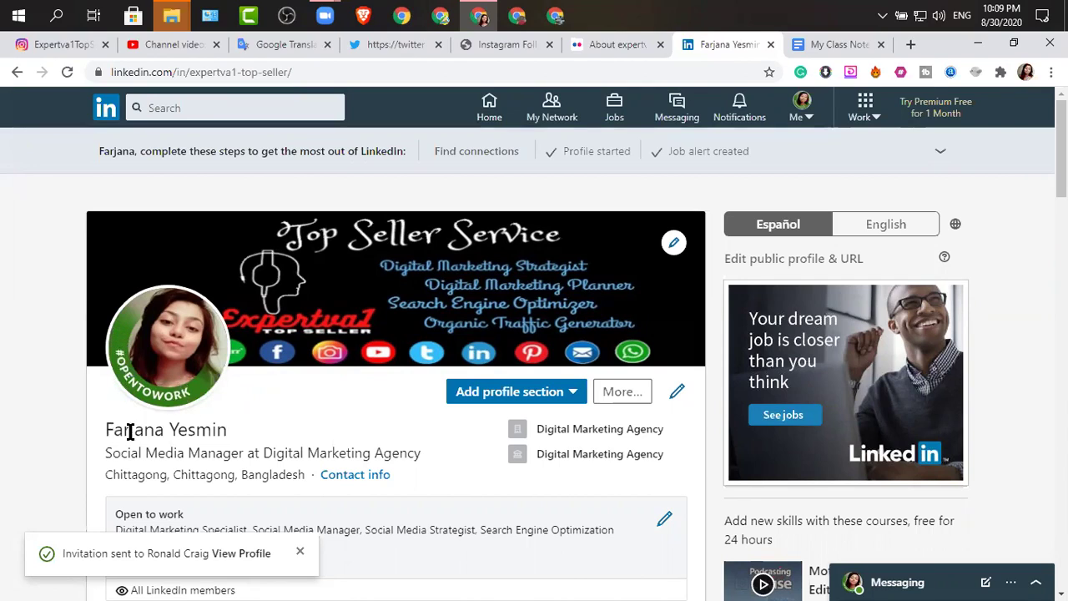
Step: Highlight the profile name in the intro card and dismiss the invitation notification
left_click_drag(105, 428, 239, 428)
left_click(233, 429)
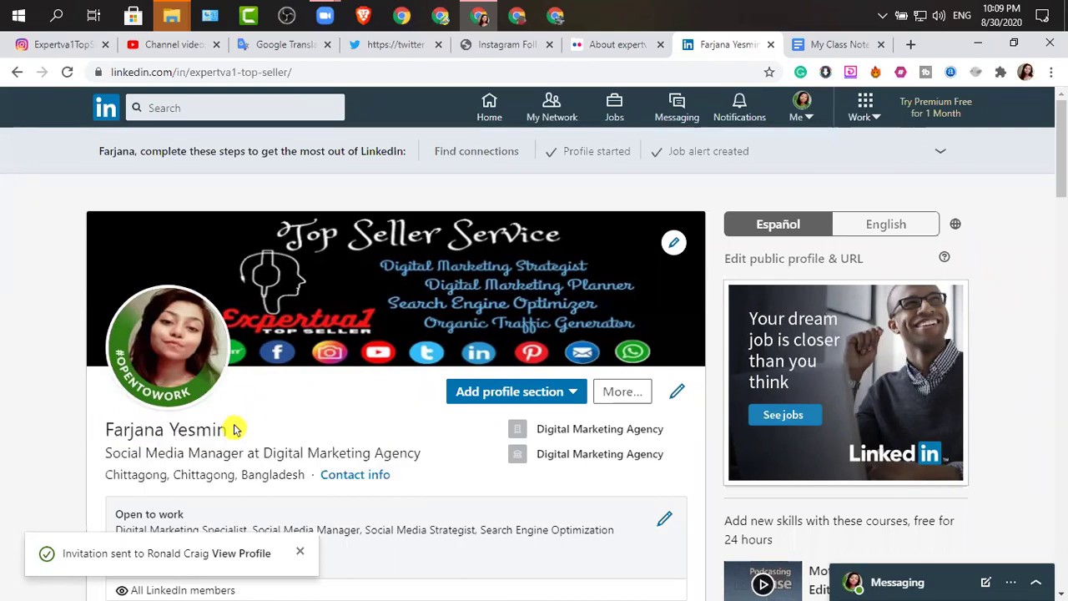
triple_click(233, 429)
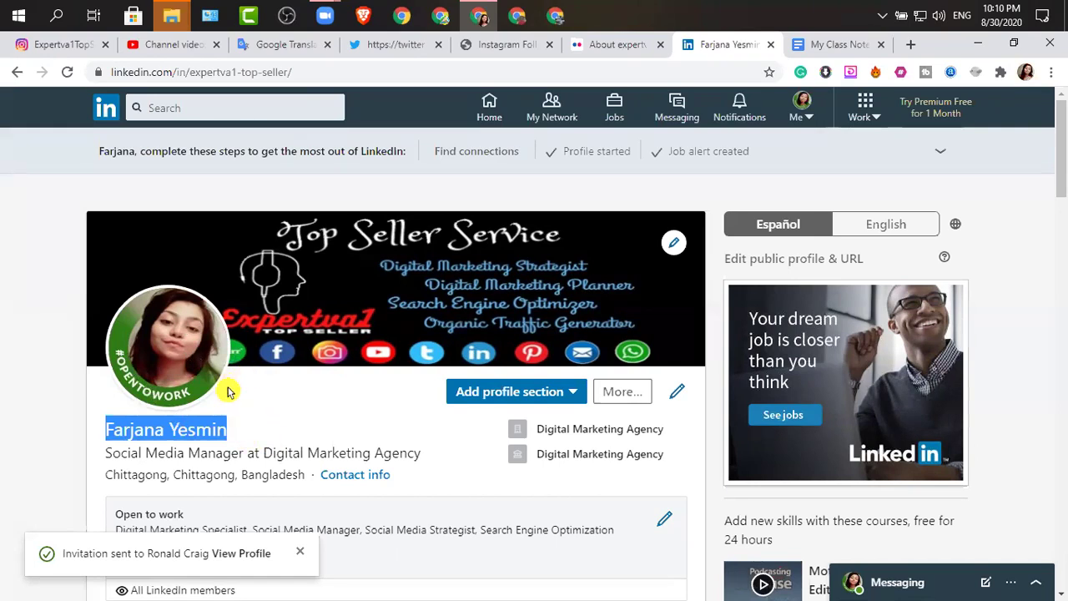
left_click(238, 430)
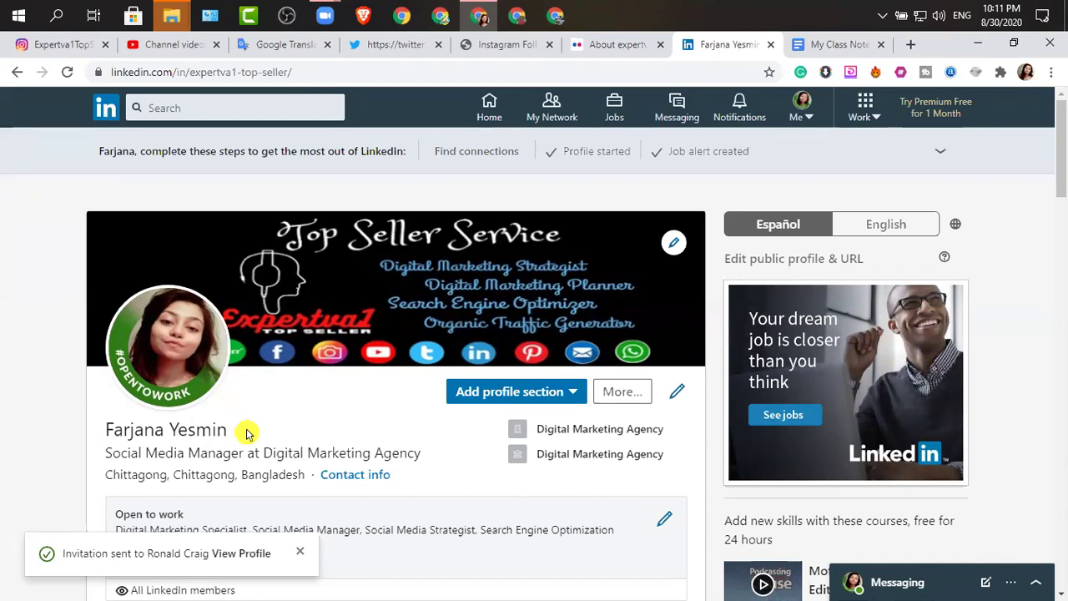
left_click(301, 553)
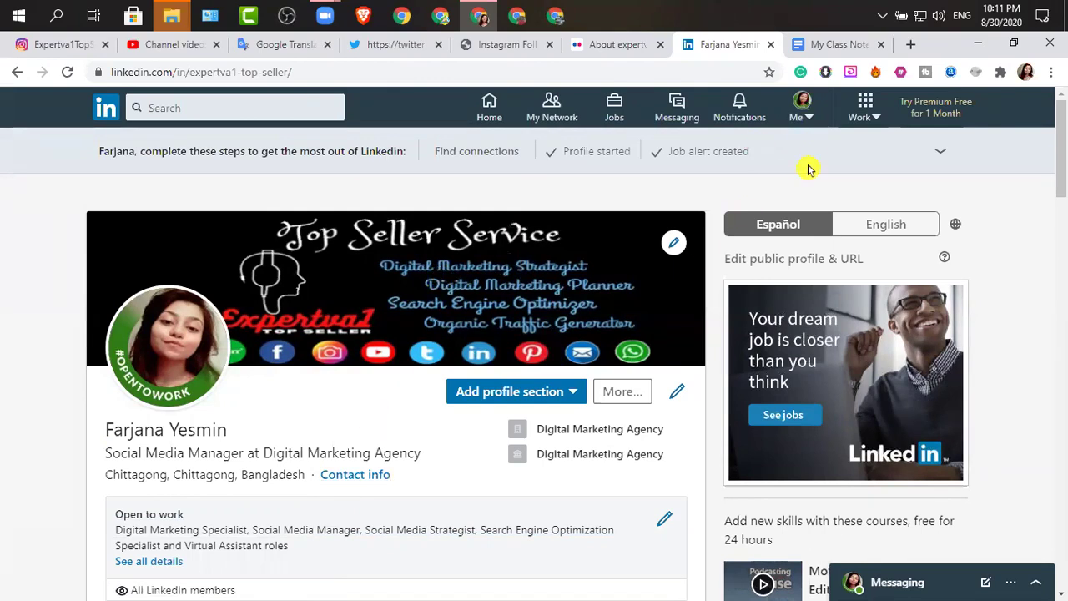
Step: Look over the account options and the background photo's crop, filter and adjust settings without applying changes
left_click(806, 121)
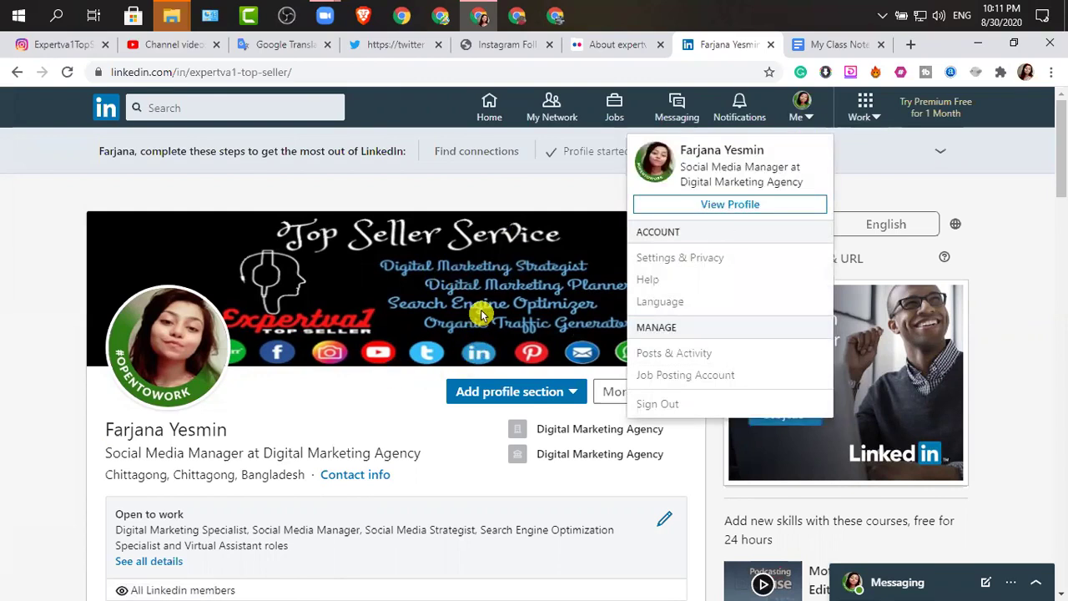
left_click(405, 186)
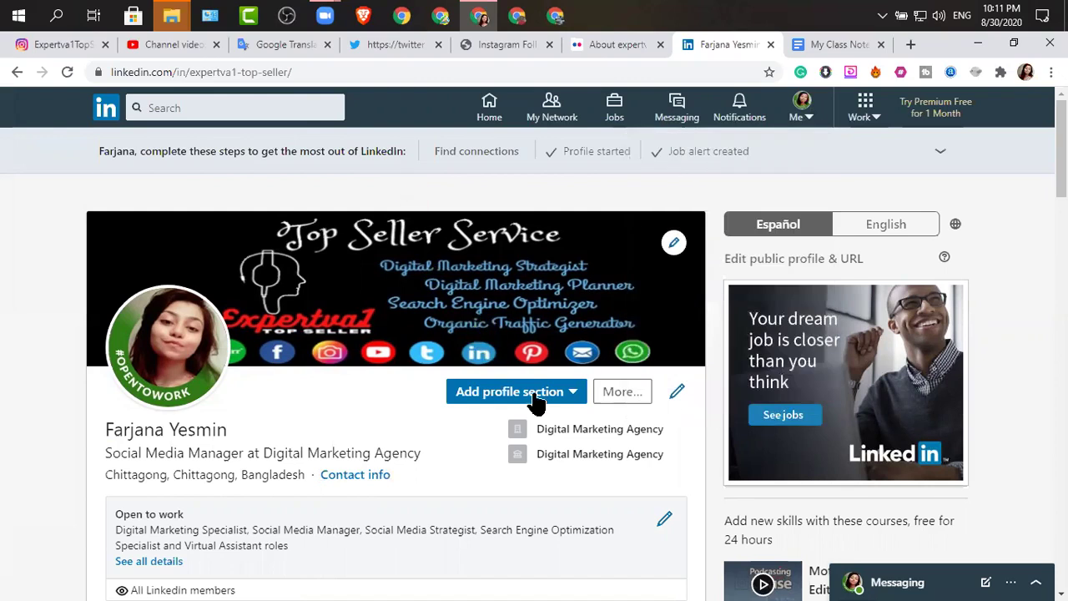
left_click(673, 244)
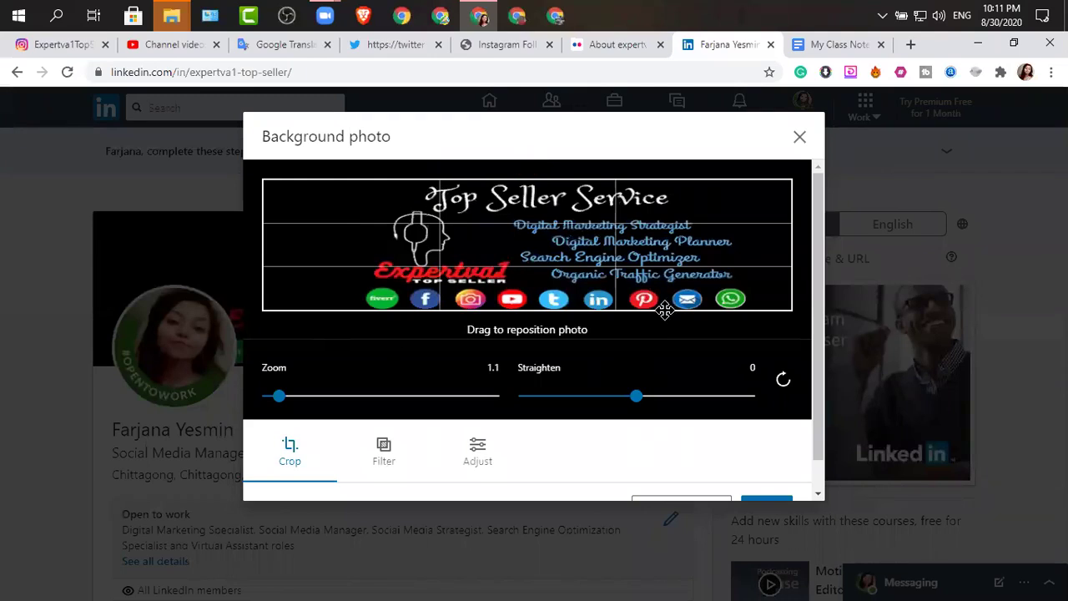
left_click(458, 326)
left_click(539, 330)
scroll(584, 343, "down", 1)
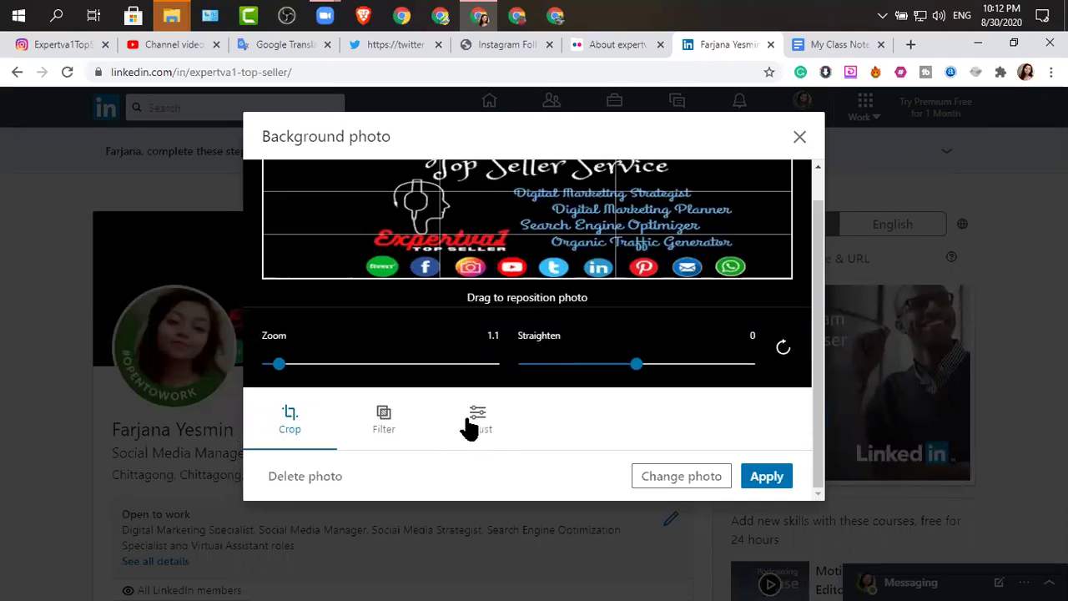
left_click(798, 137)
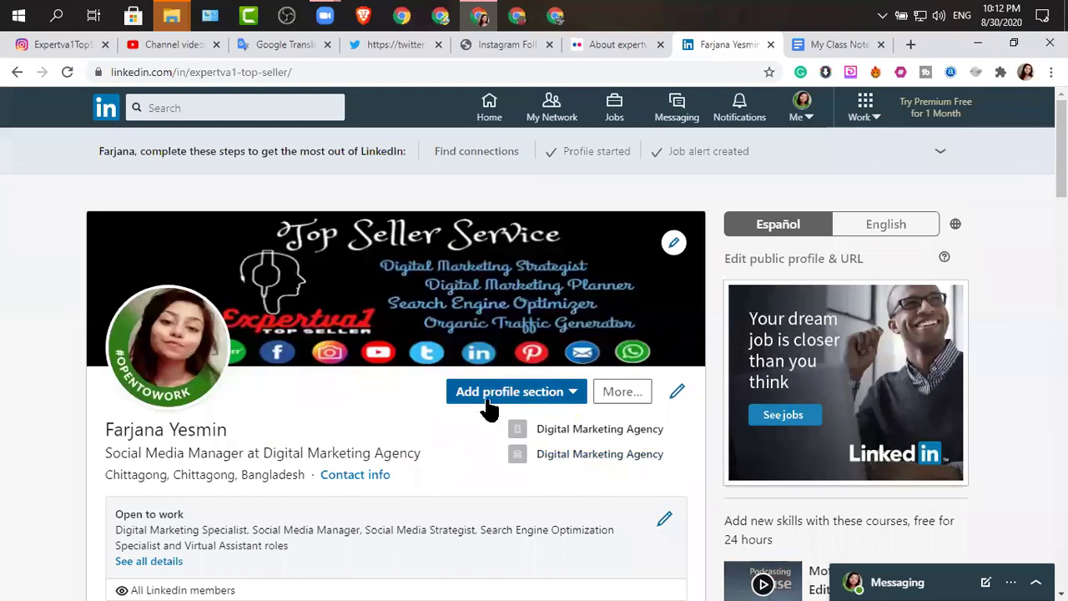
Step: Open the list of profile sections that can be added and examine the Intro and About entries
left_click(574, 399)
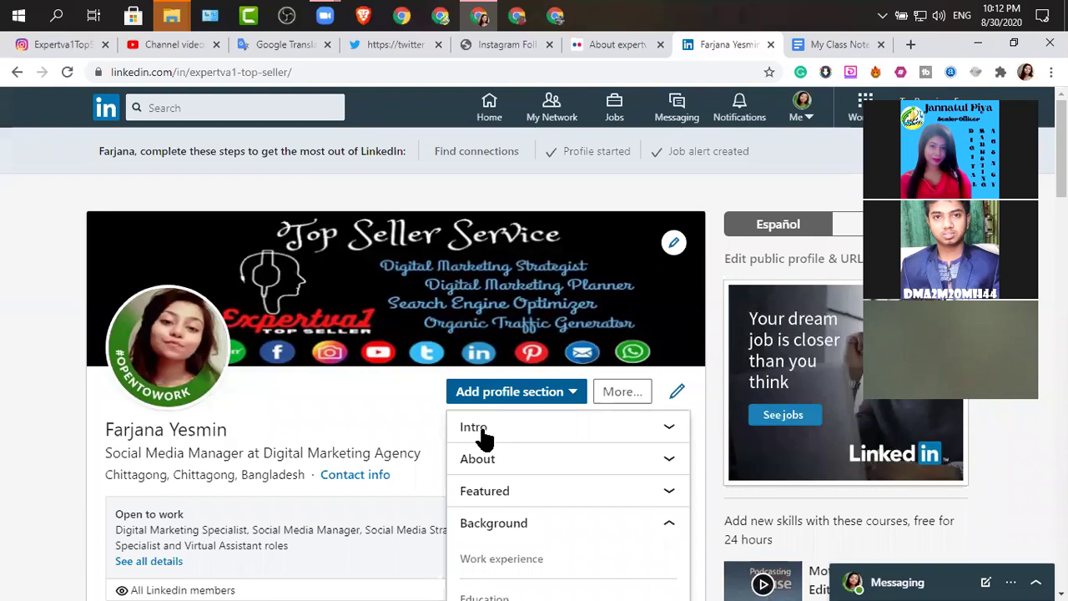
left_click(671, 433)
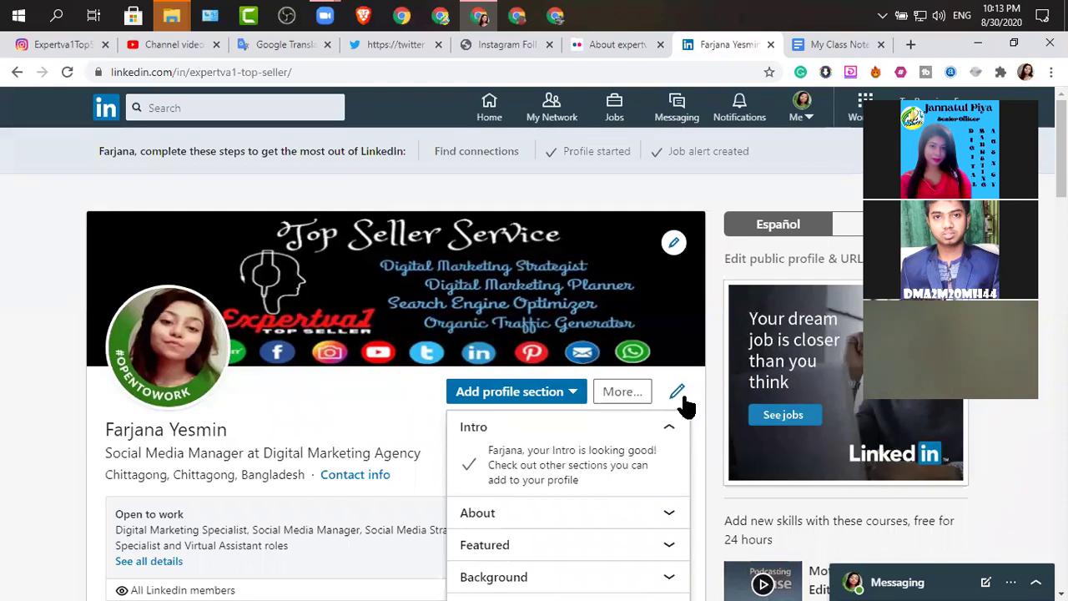
scroll(664, 408, "down", 2)
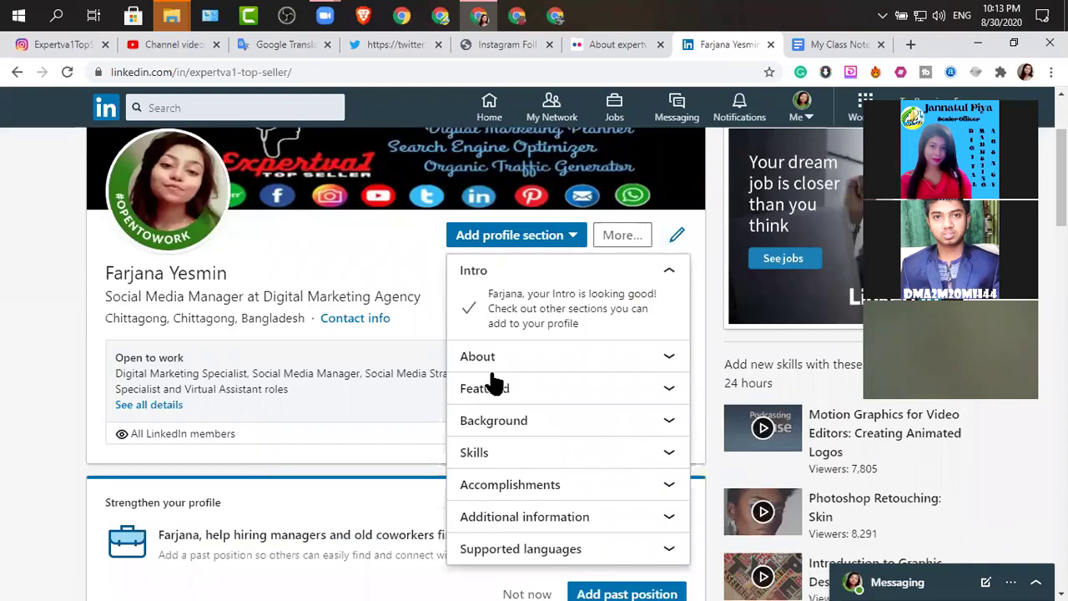
left_click(672, 359)
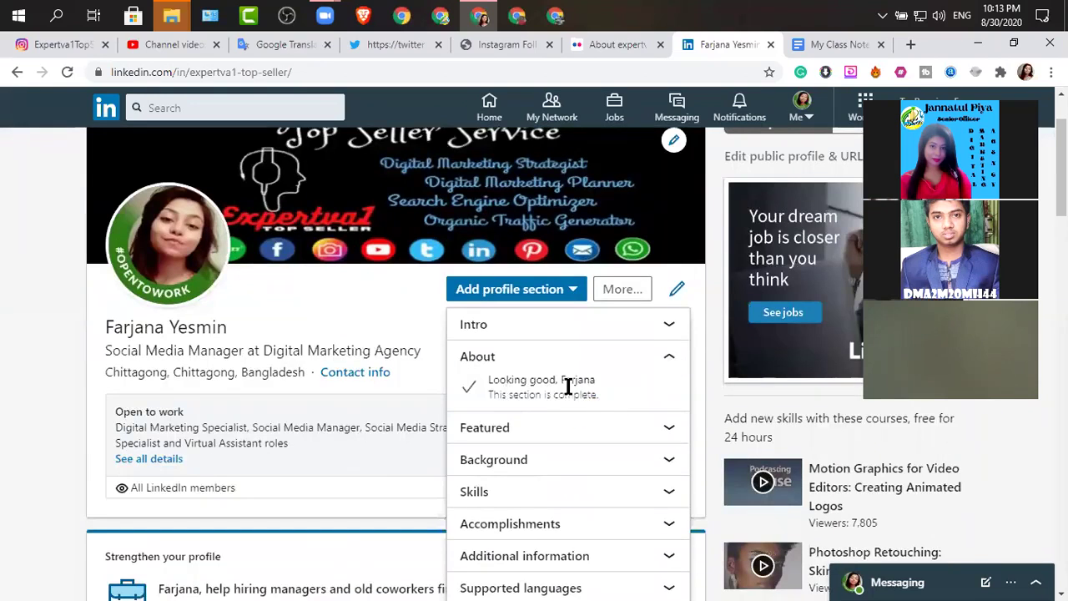
left_click(669, 326)
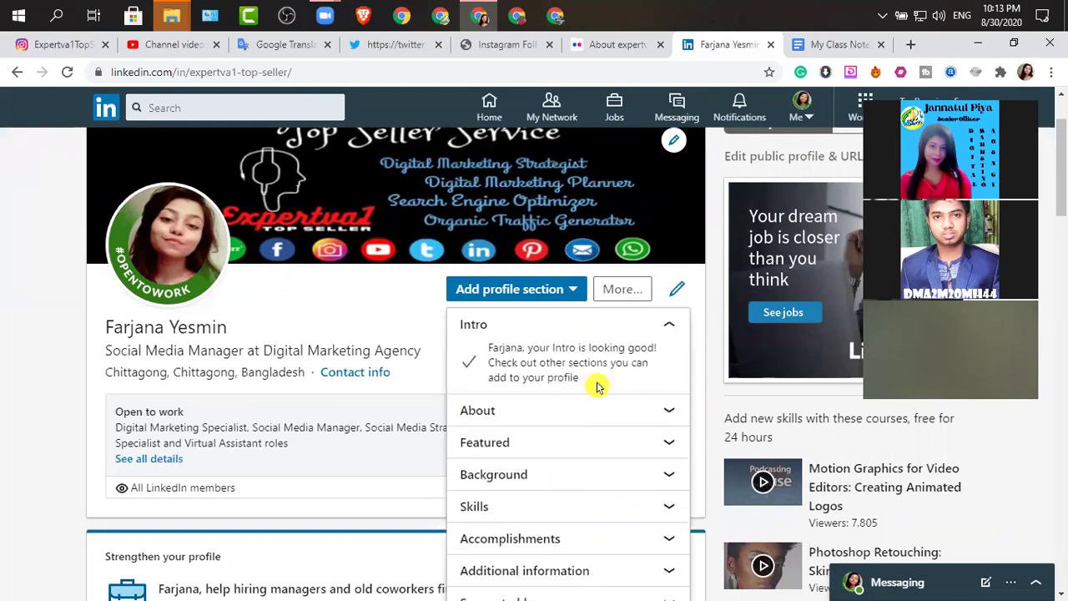
left_click(669, 417)
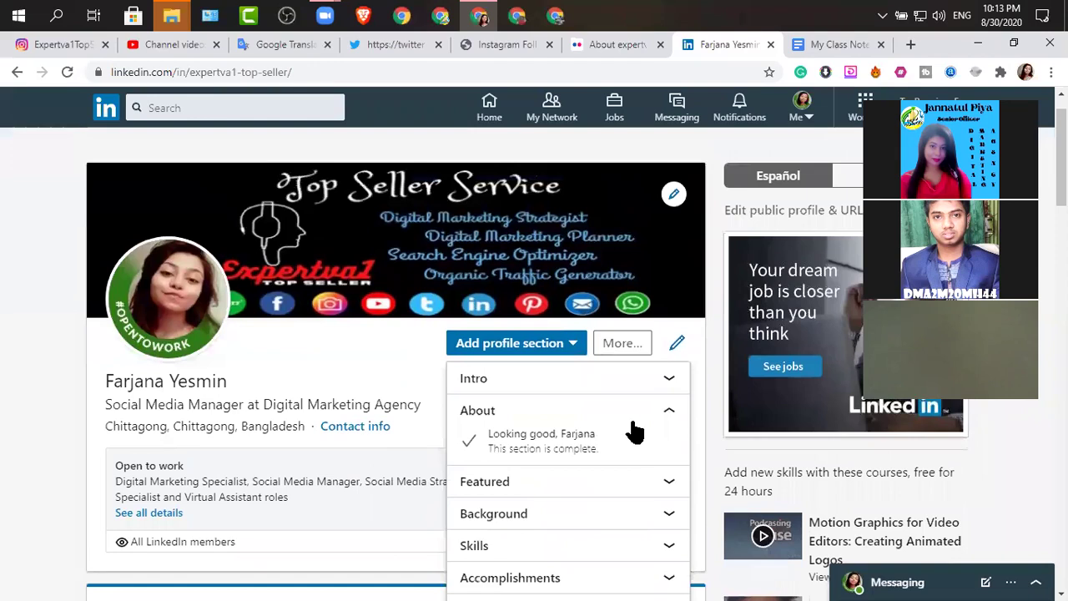
Step: Look through the Featured, Background, Skills and Accomplishments entries among the profile sections that can be added
left_click(671, 404)
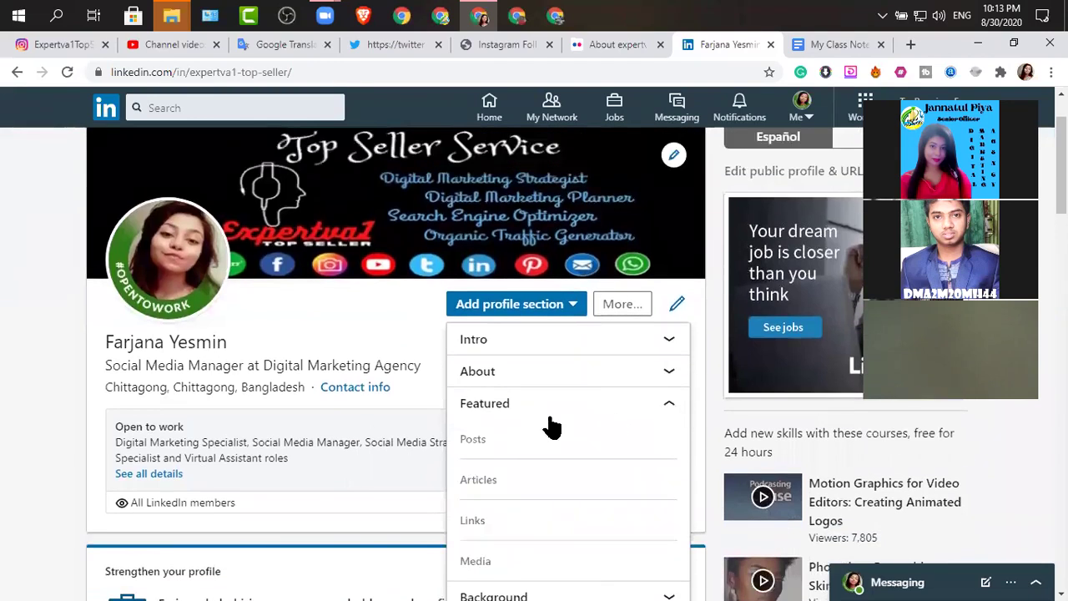
scroll(617, 421, "down", 2)
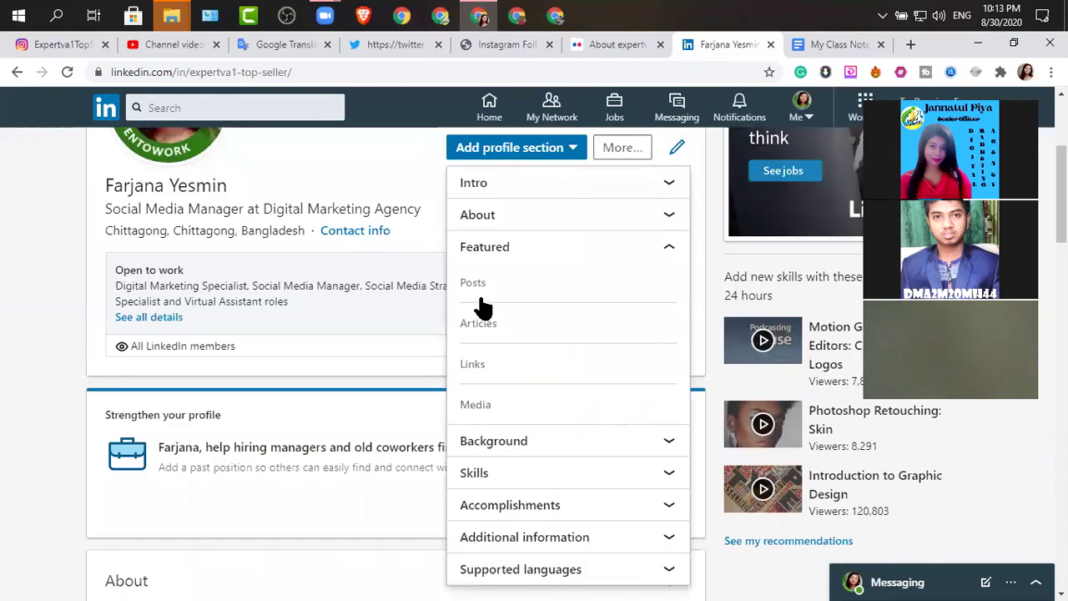
left_click(665, 441)
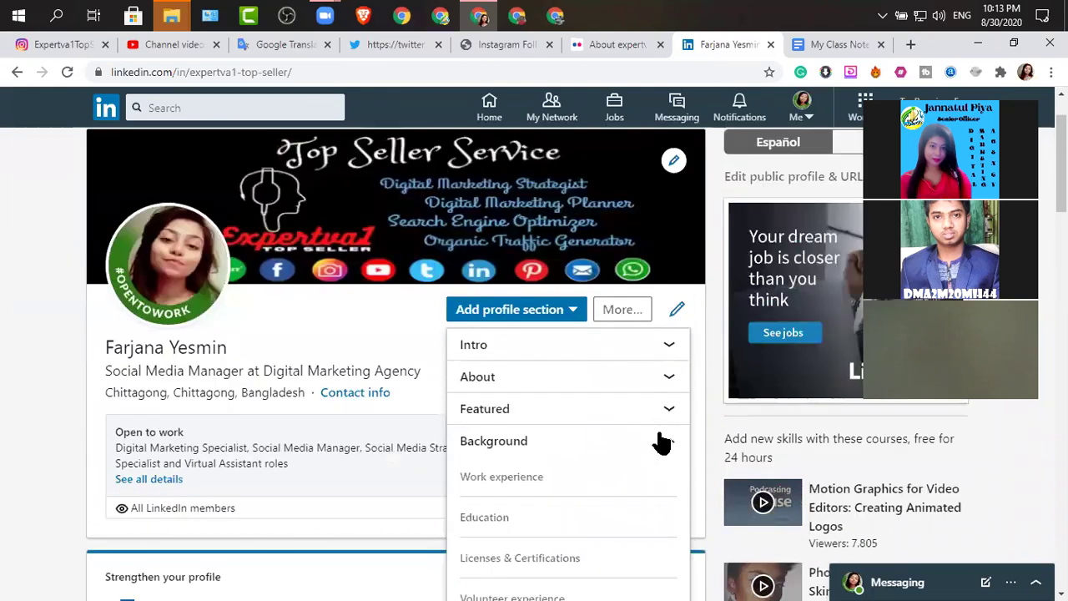
scroll(658, 432, "down", 1)
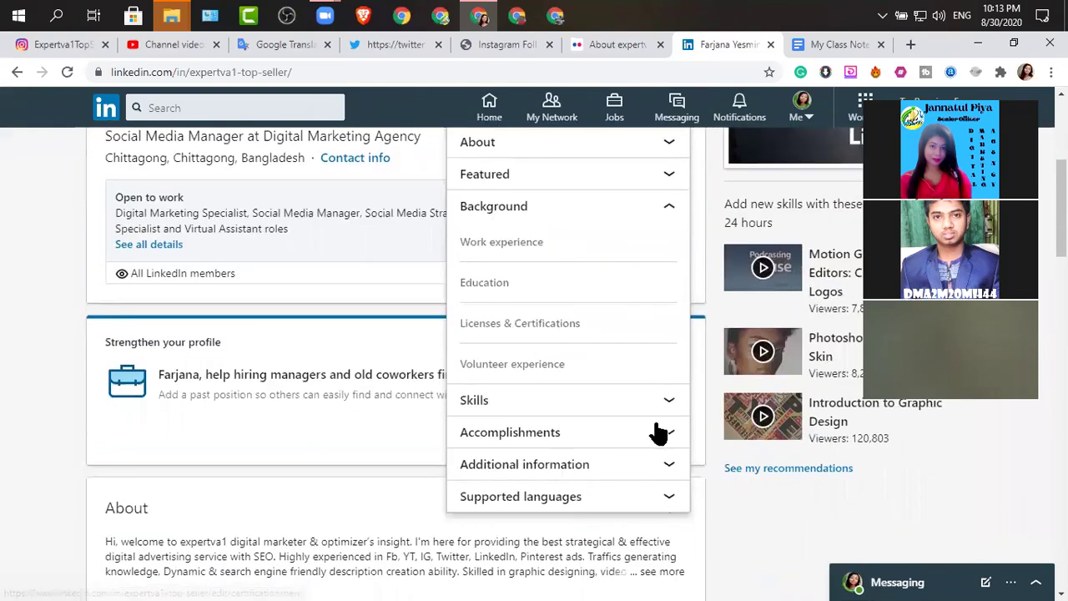
left_click(667, 408)
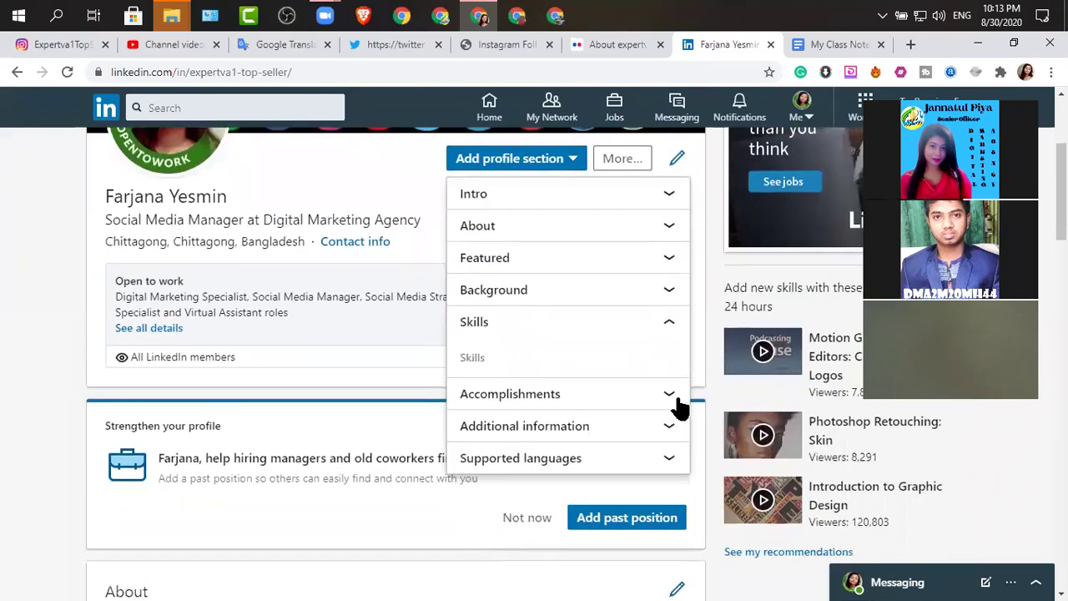
left_click(672, 395)
scroll(667, 403, "up", 1)
scroll(667, 403, "up", 1)
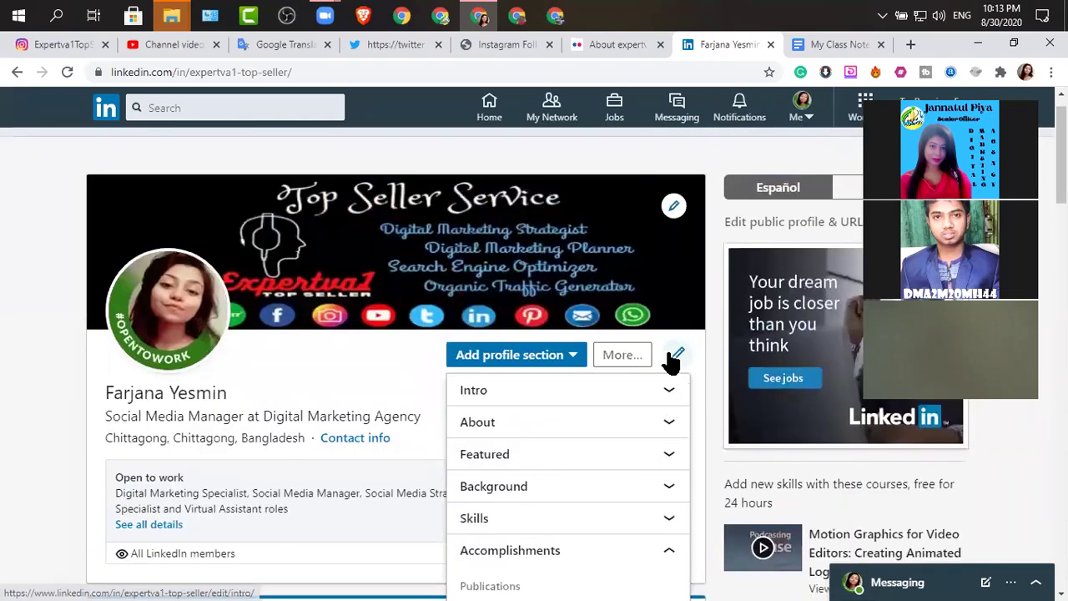
Step: View the profile's sharing, PDF and resume options, and select the profile's web address
left_click(625, 357)
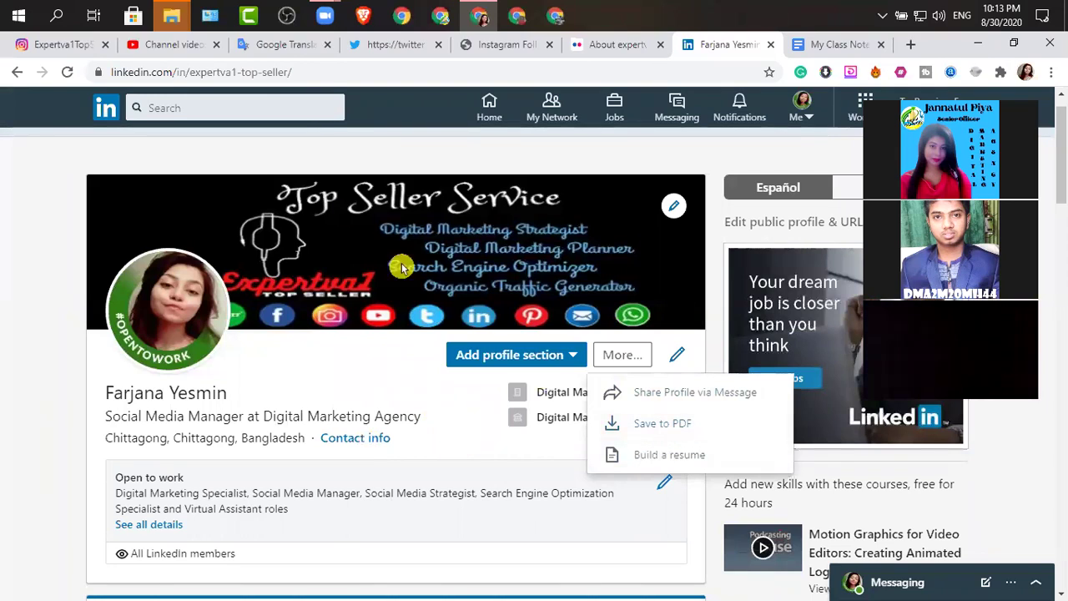
left_click(303, 73)
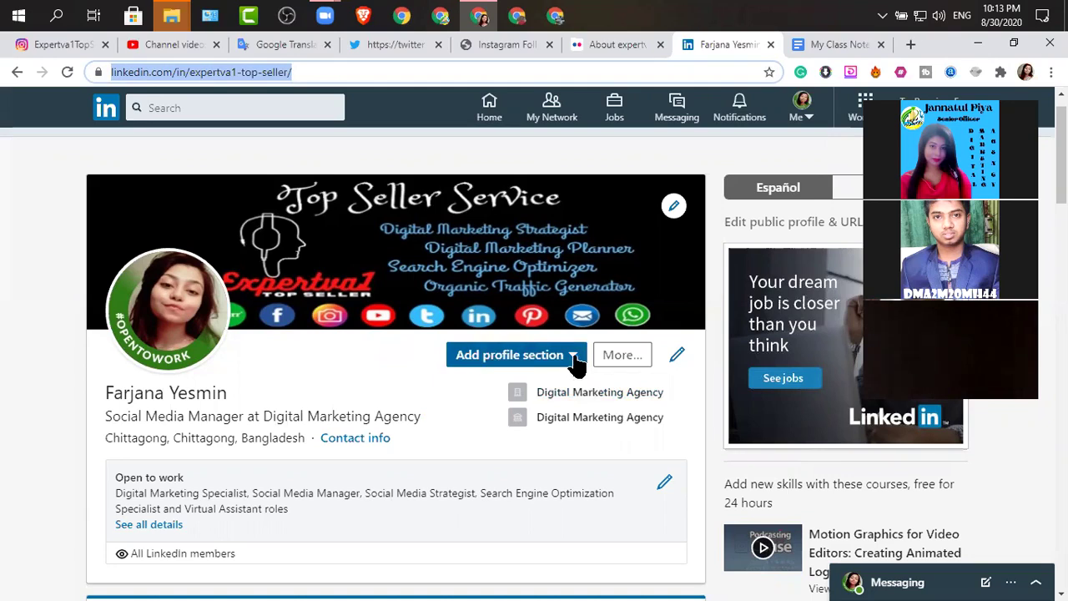
Step: Open the profile's intro for editing and examine the first name and last name fields
left_click(678, 357)
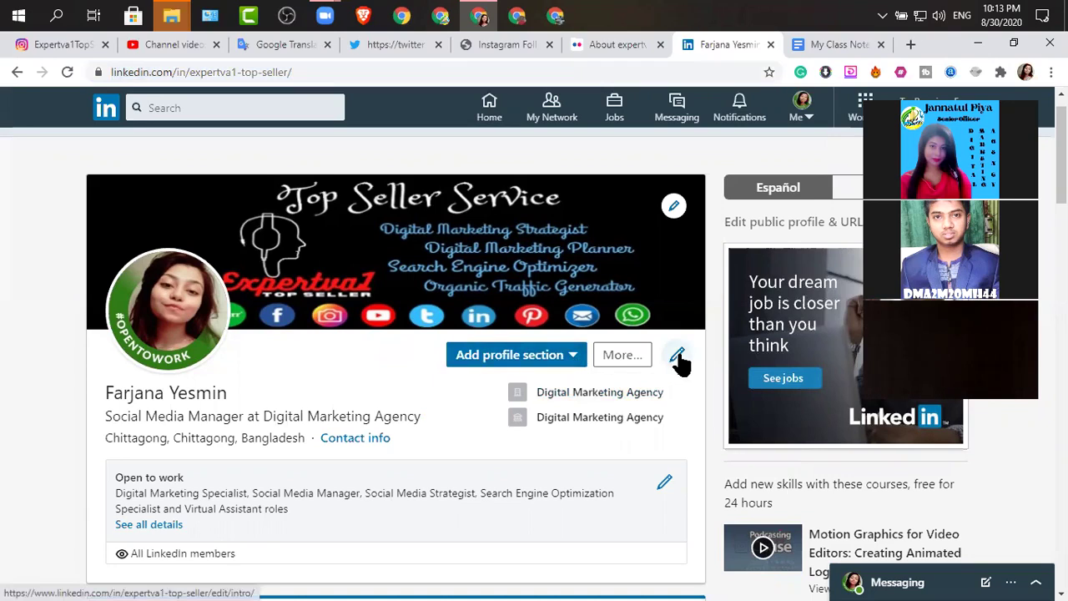
left_click(677, 359)
left_click(675, 359)
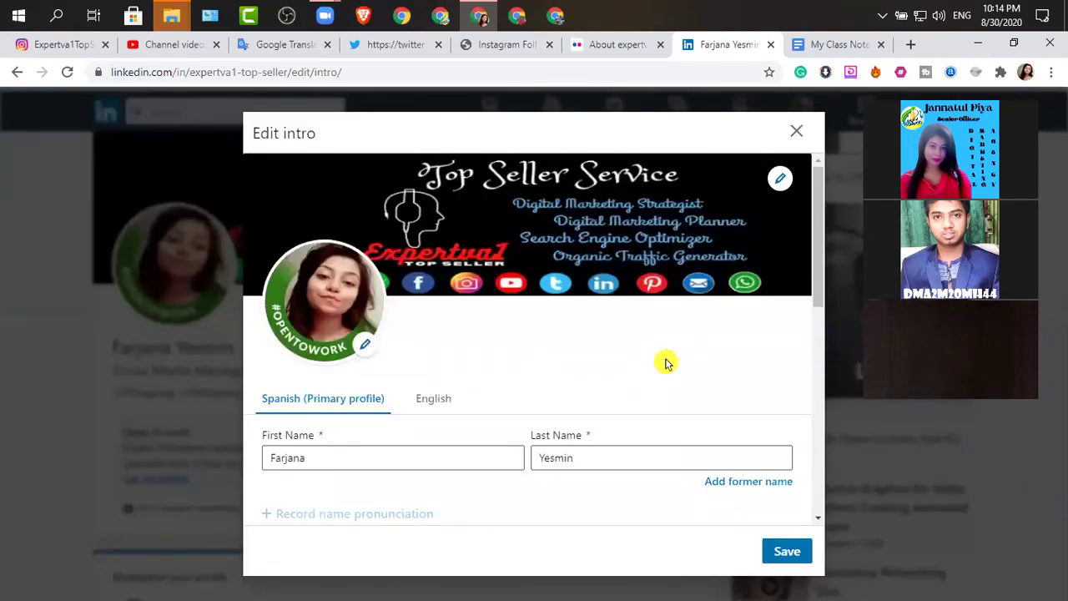
scroll(667, 362, "down", 1)
left_click(369, 380)
left_click(597, 379)
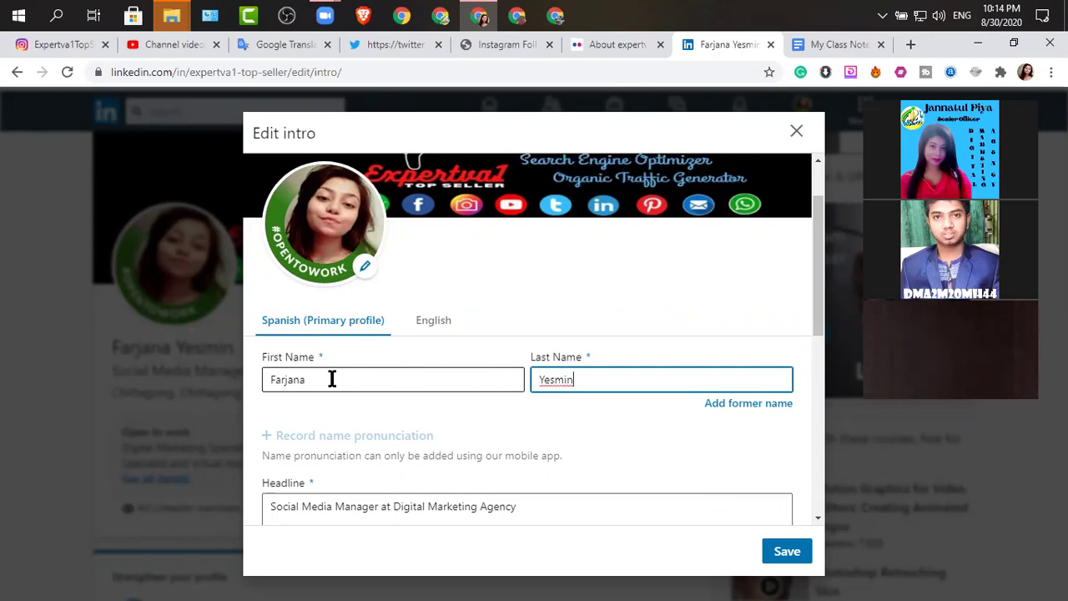
left_click_drag(385, 379, 240, 380)
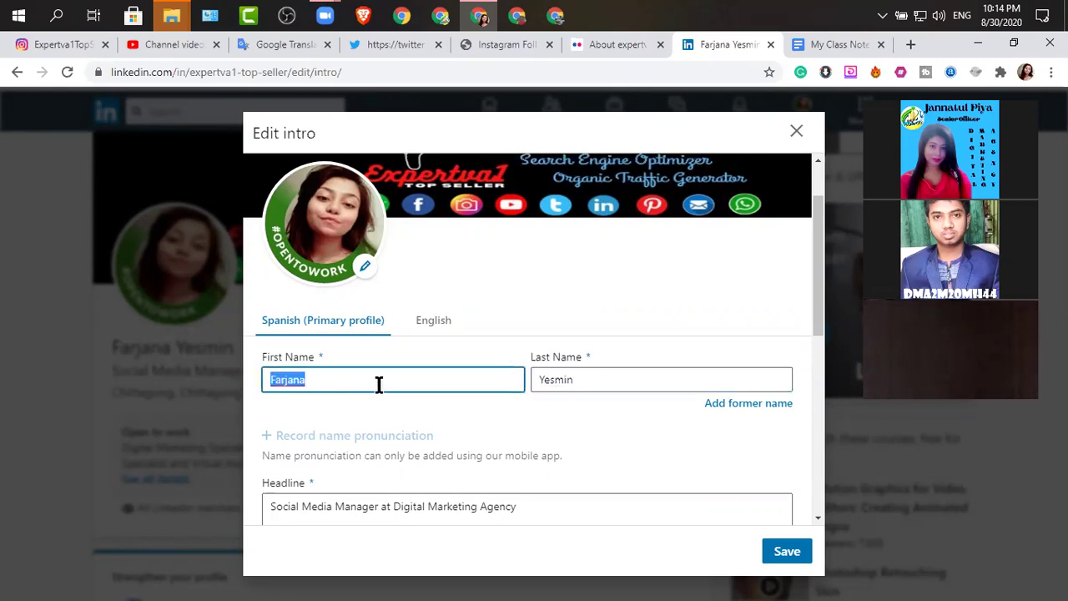
left_click(622, 383)
left_click_drag(591, 381, 529, 374)
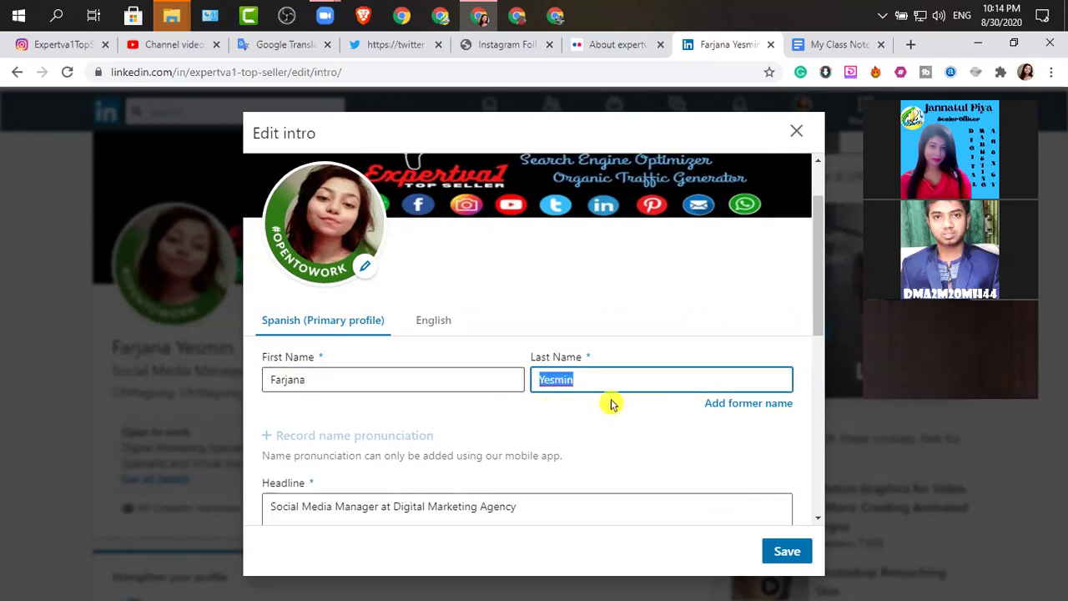
Step: Examine the intro's headline, current position and education display settings
scroll(550, 376, "down", 1)
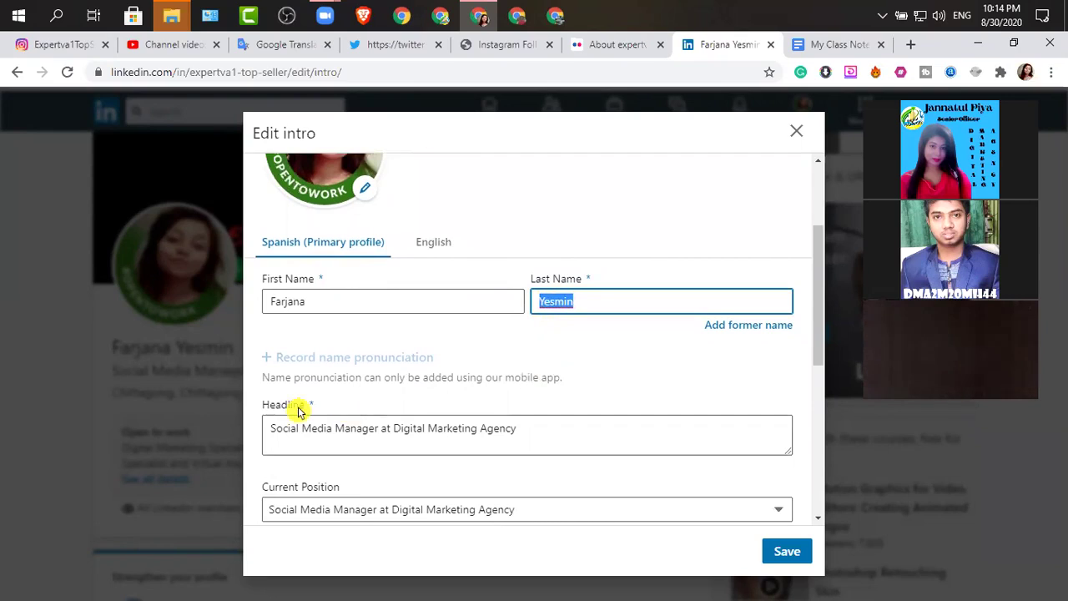
left_click(548, 434)
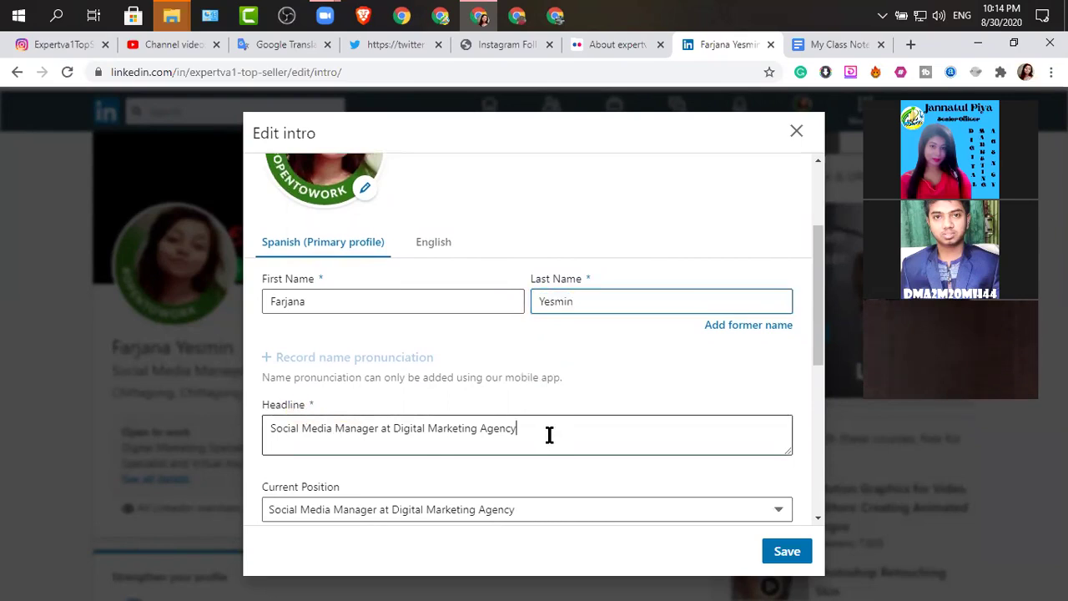
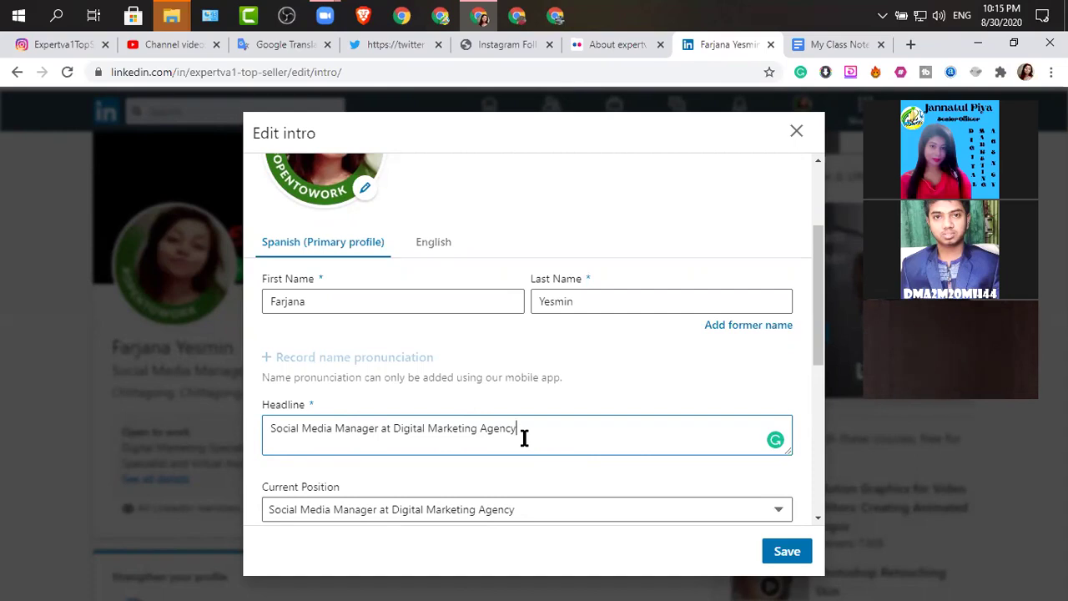
scroll(462, 438, "down", 2)
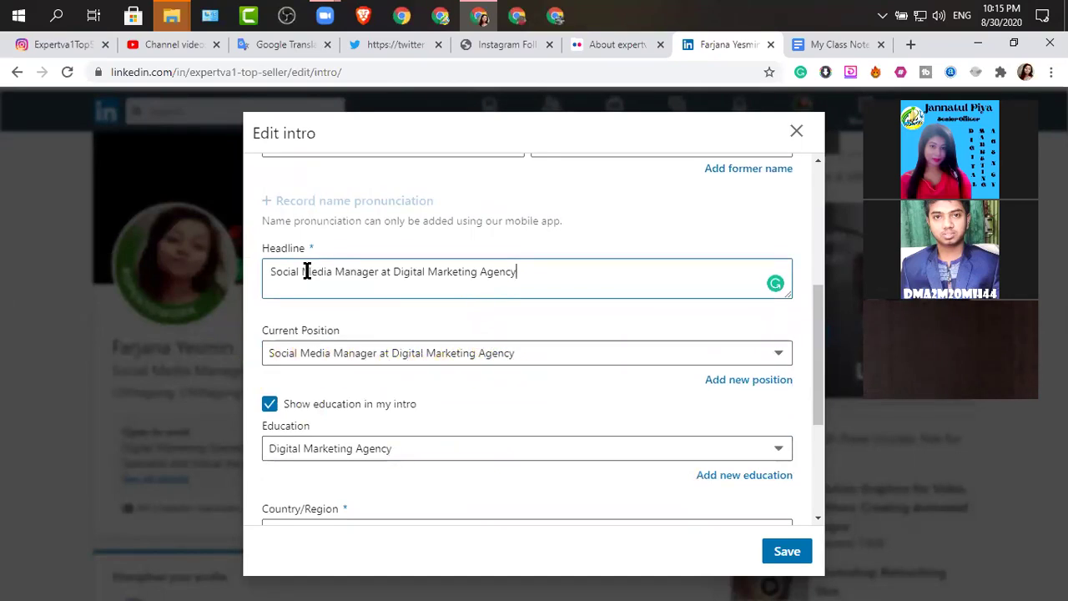
left_click(517, 356)
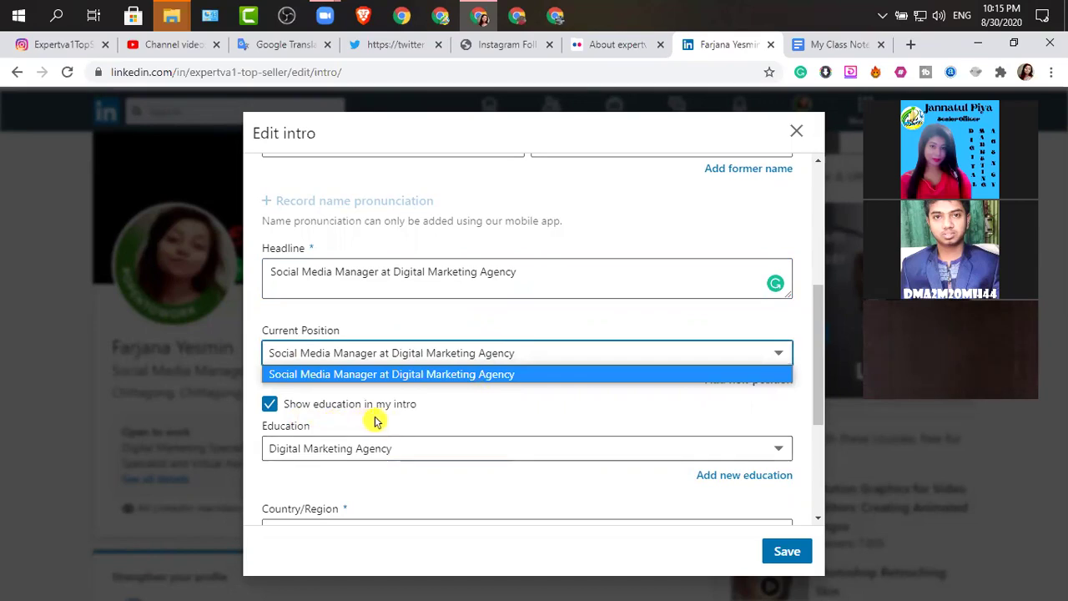
left_click(269, 404)
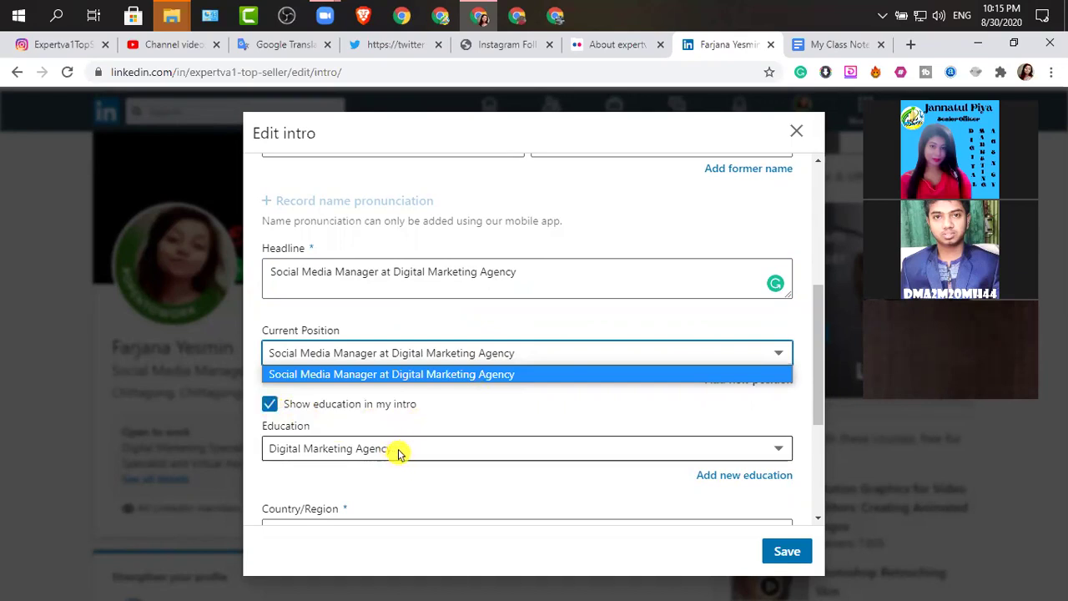
Step: Close the intro editor and discard its changes
left_click(796, 131)
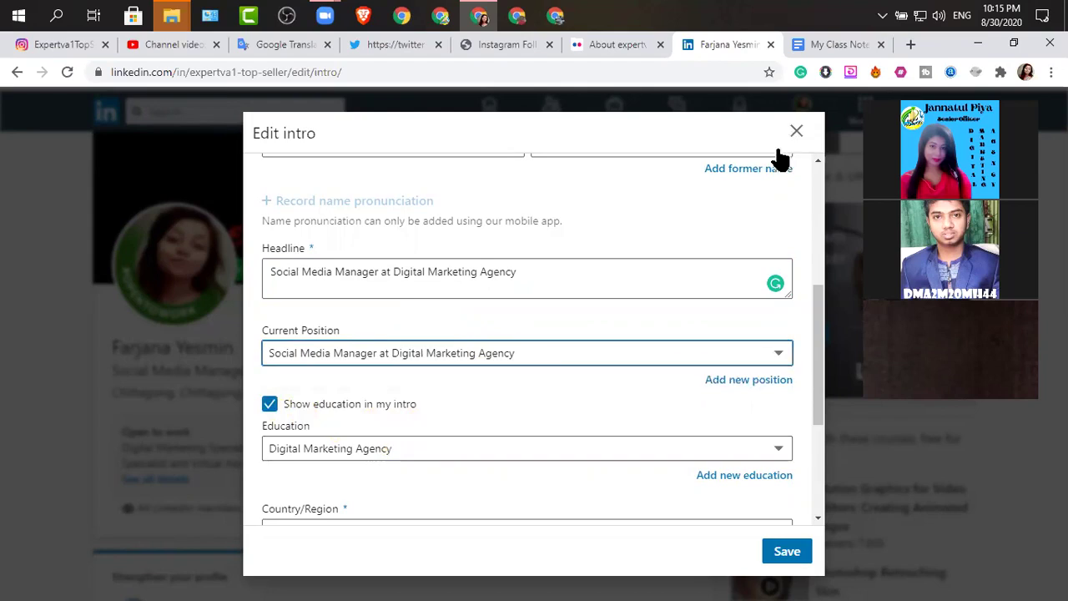
left_click(557, 348)
scroll(556, 355, "up", 4)
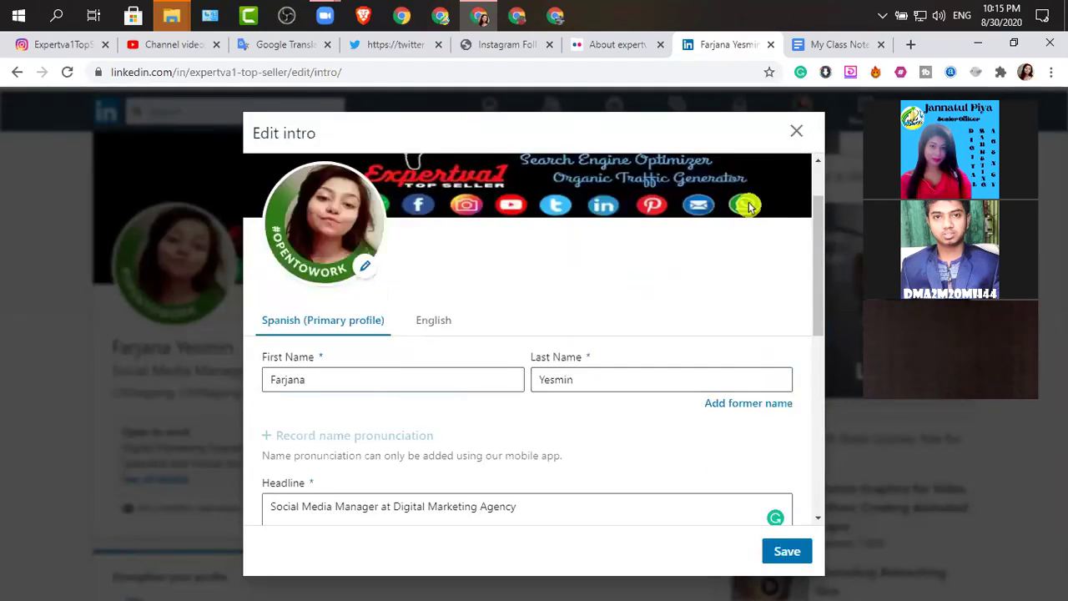
left_click(796, 131)
left_click(549, 347)
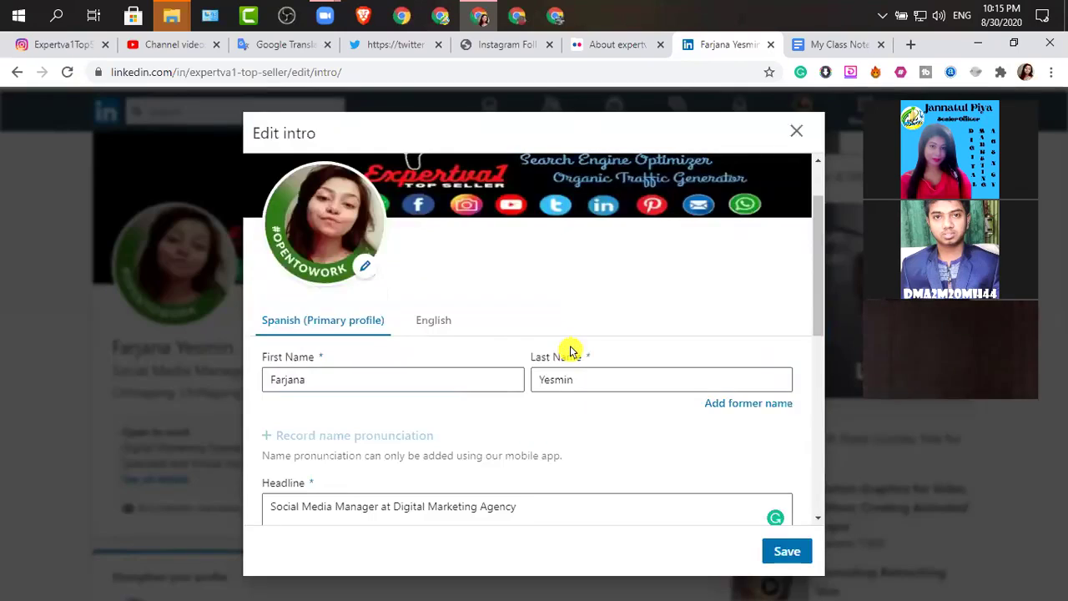
left_click(796, 131)
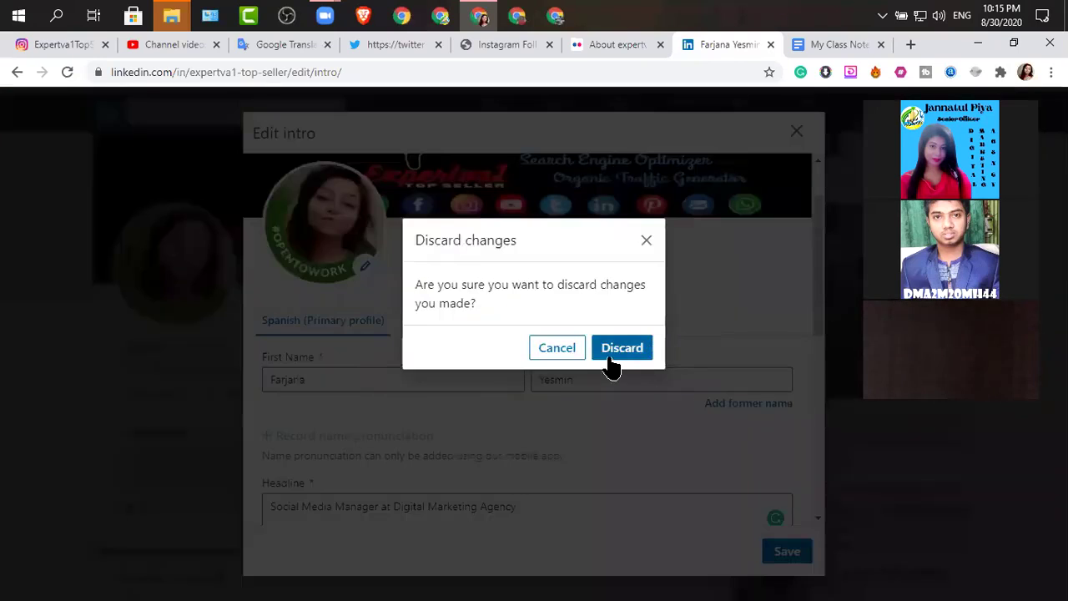
left_click(615, 356)
left_click(618, 354)
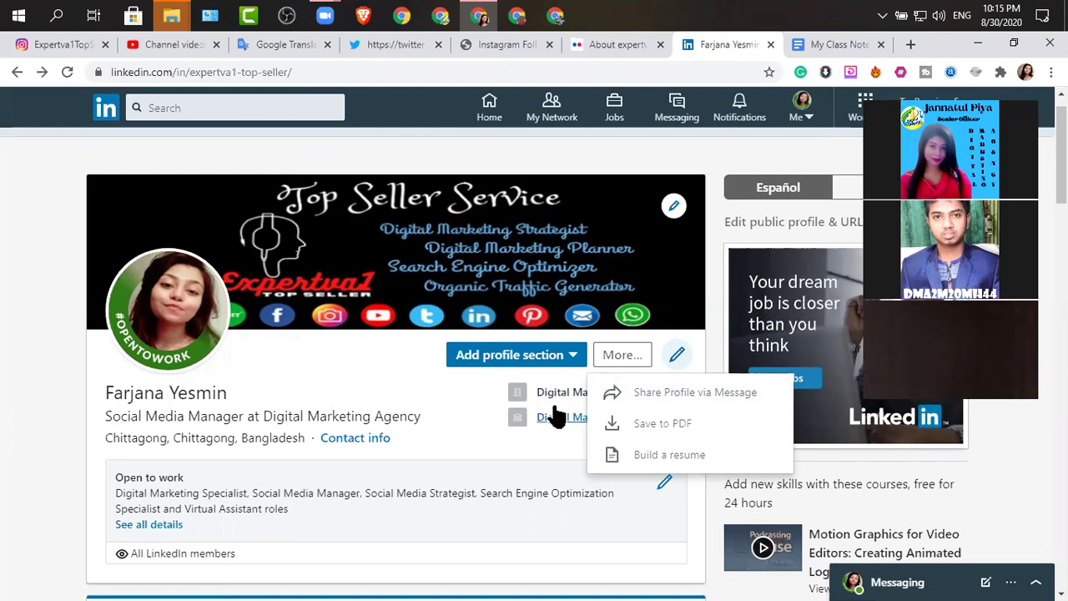
Step: Reopen the intro for editing and set the location within Bangladesh to Chittagong
left_click(677, 355)
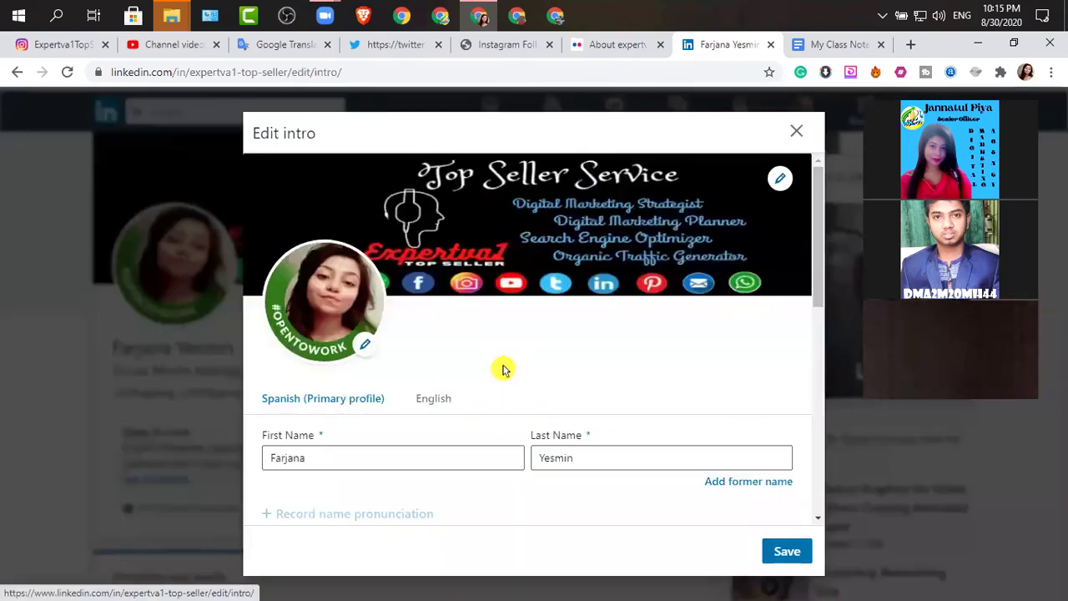
scroll(513, 364, "down", 1)
scroll(514, 363, "down", 5)
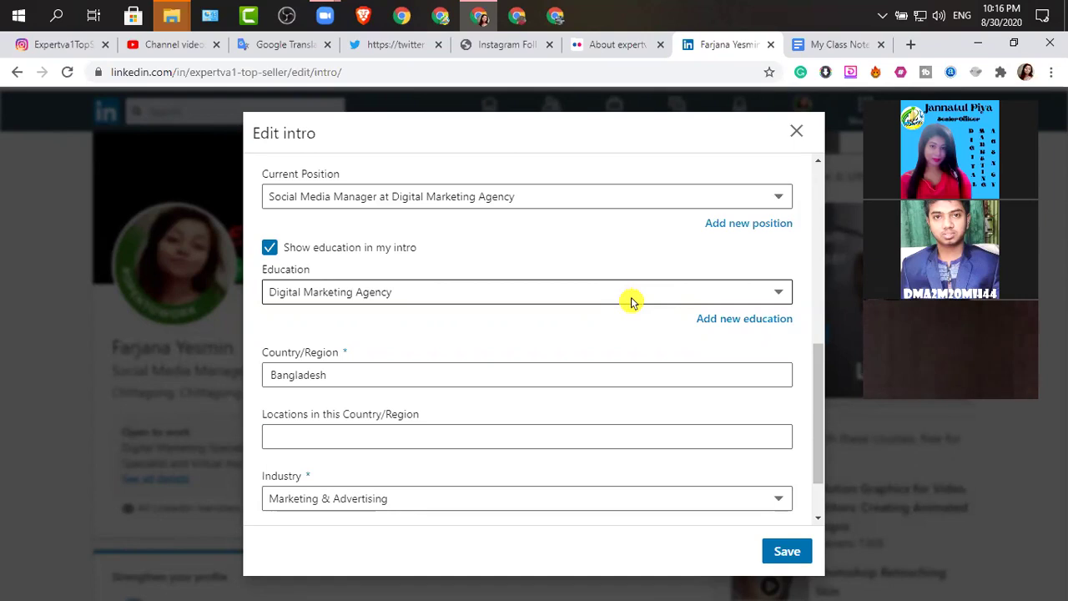
left_click(334, 372)
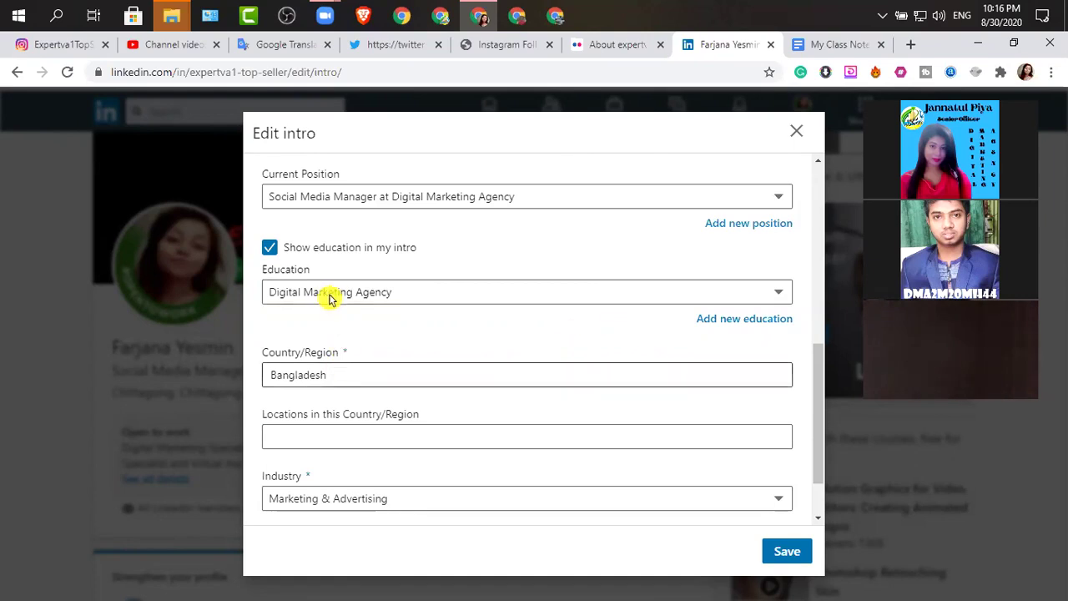
left_click(397, 369)
scroll(325, 421, "down", 1)
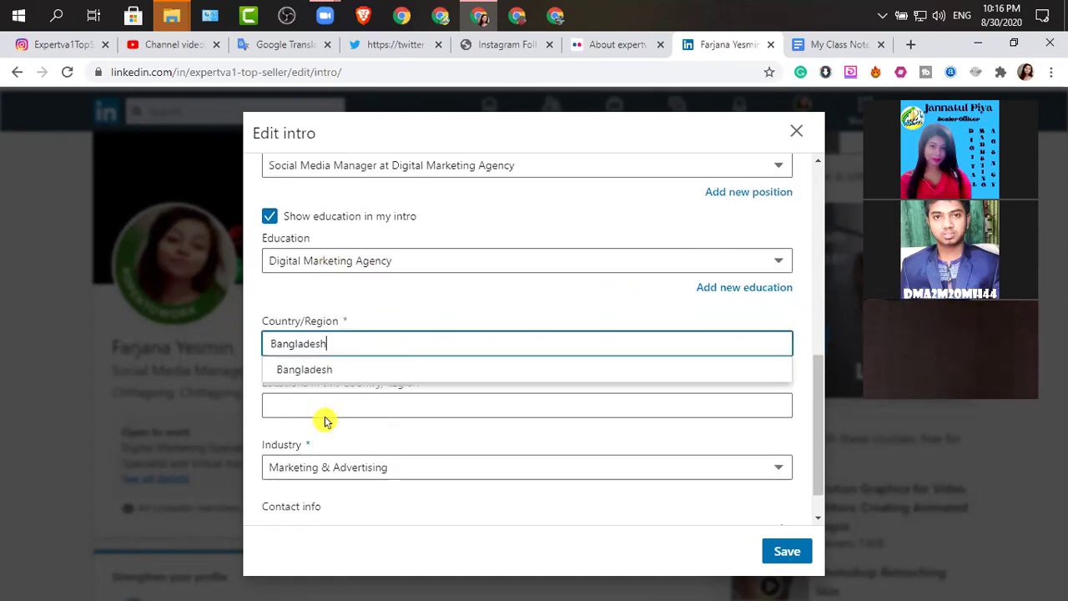
scroll(317, 392, "down", 1)
left_click(312, 365)
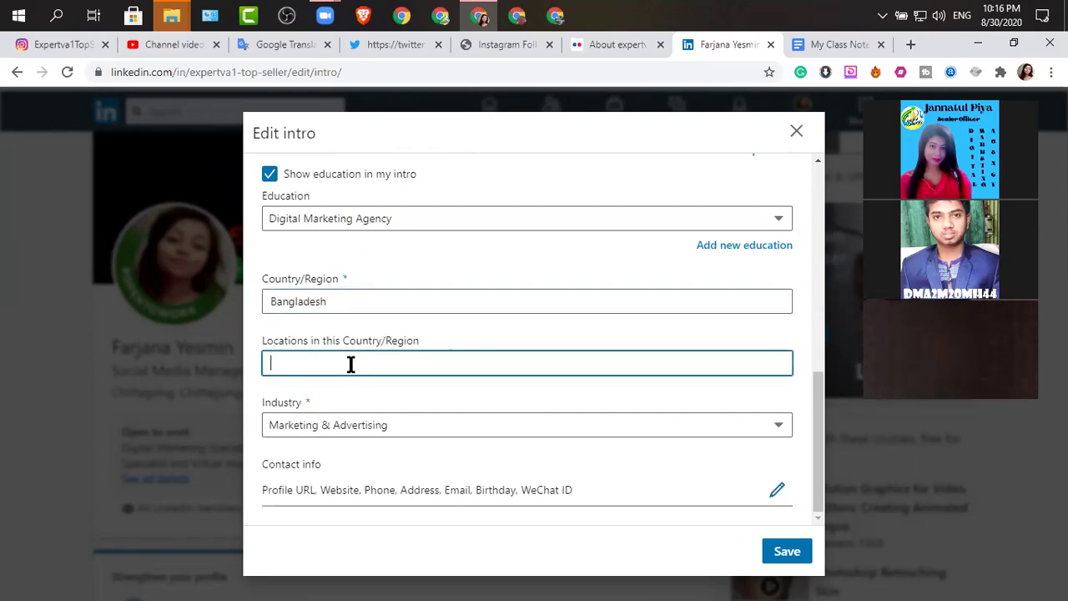
type("Chitt")
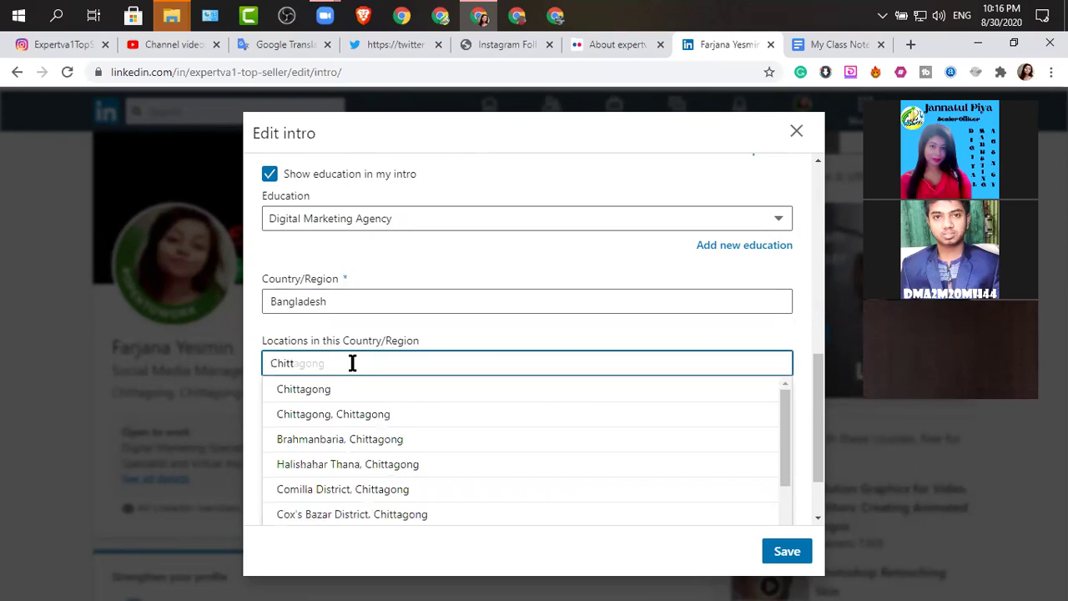
left_click(310, 395)
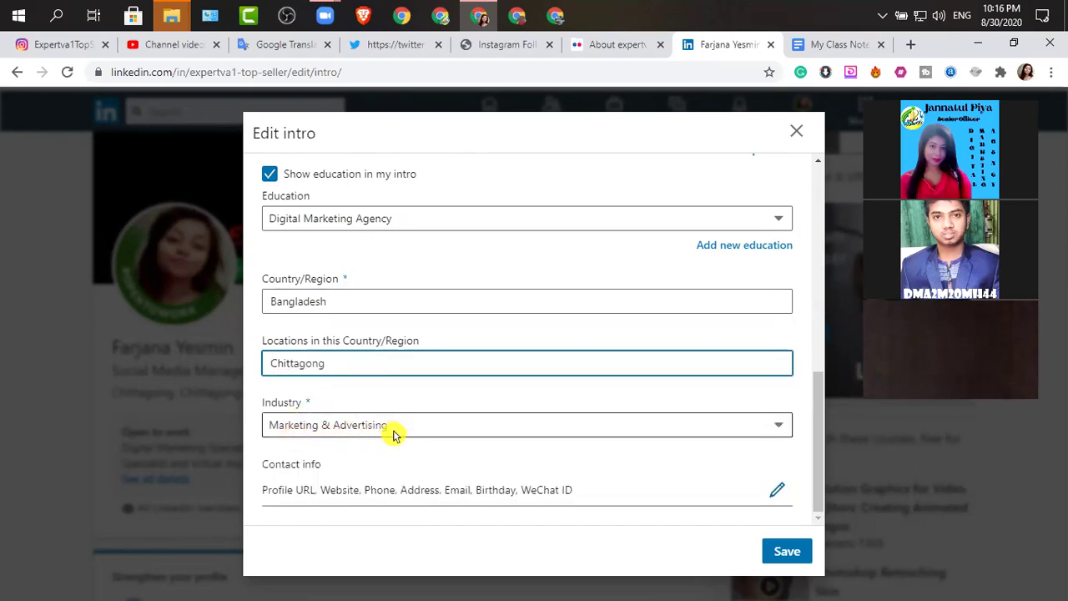
Step: Look through the industry choices in the intro and leave the list without picking another one
left_click(779, 427)
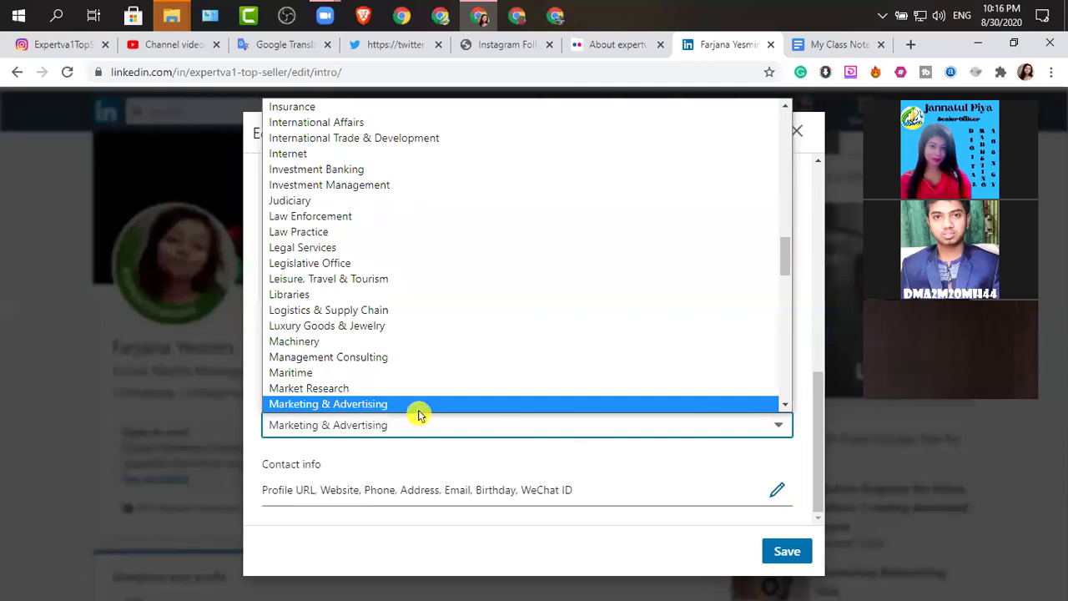
key("Down")
key("Down")
key("Down")
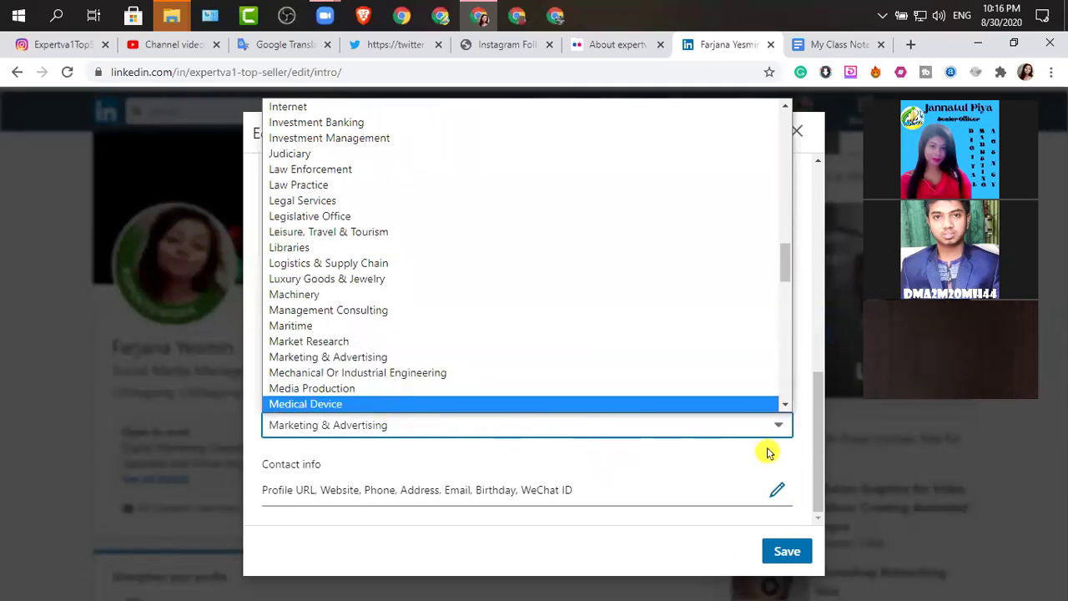
left_click(808, 352)
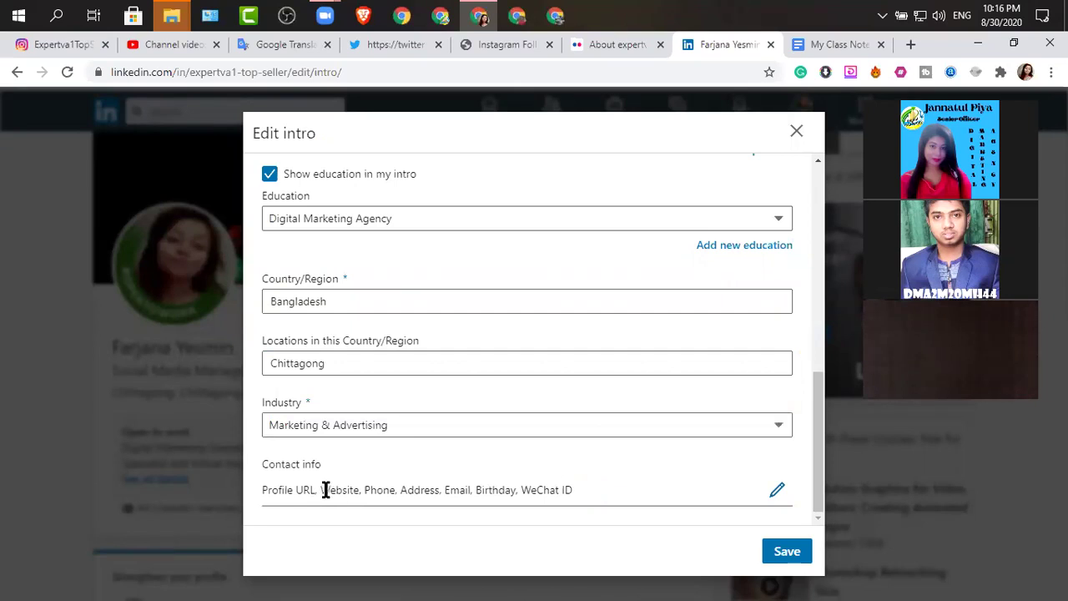
Step: Open the contact info for editing and examine the website URL, its type choices and its custom type label
left_click(777, 491)
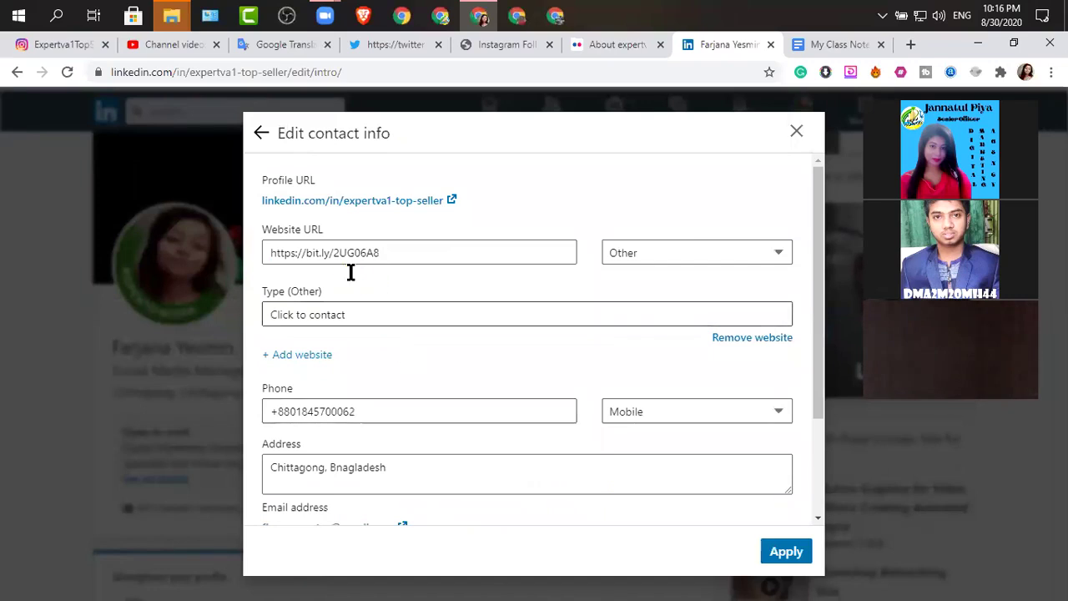
left_click(386, 253)
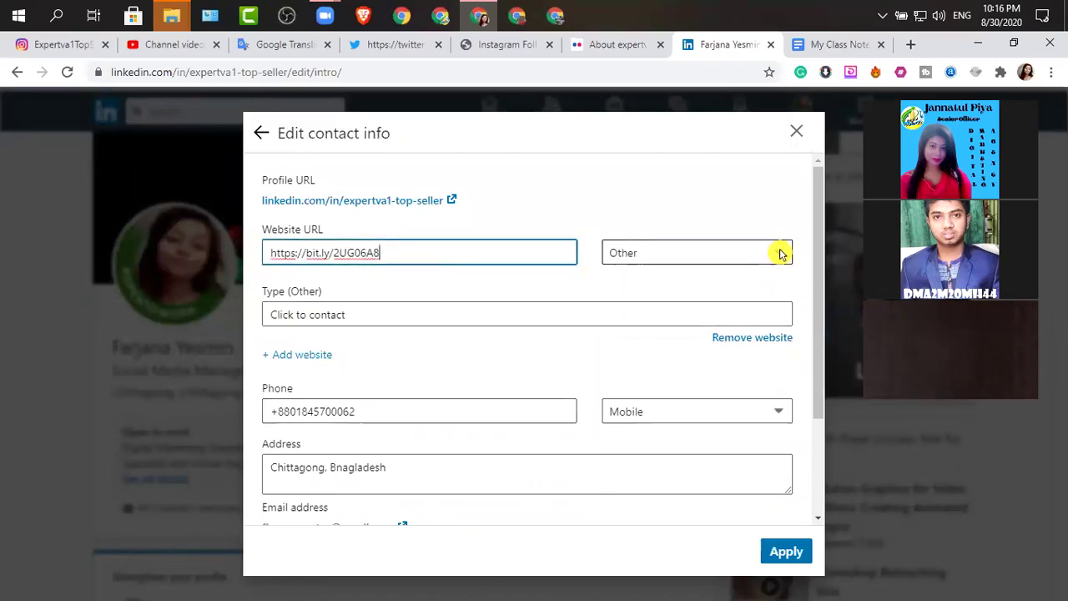
left_click(779, 254)
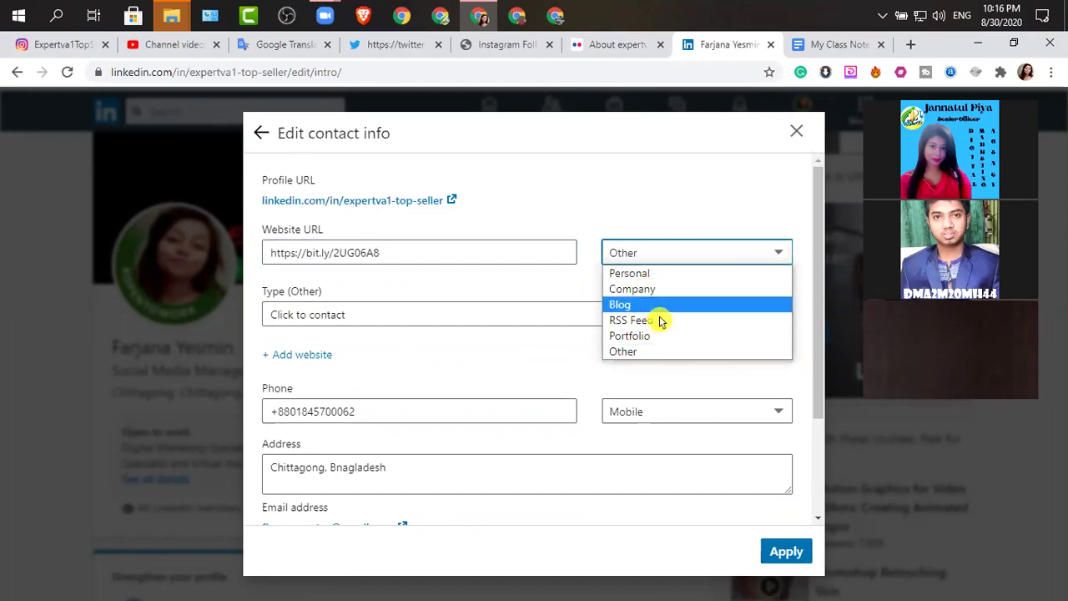
left_click(454, 290)
left_click(355, 314)
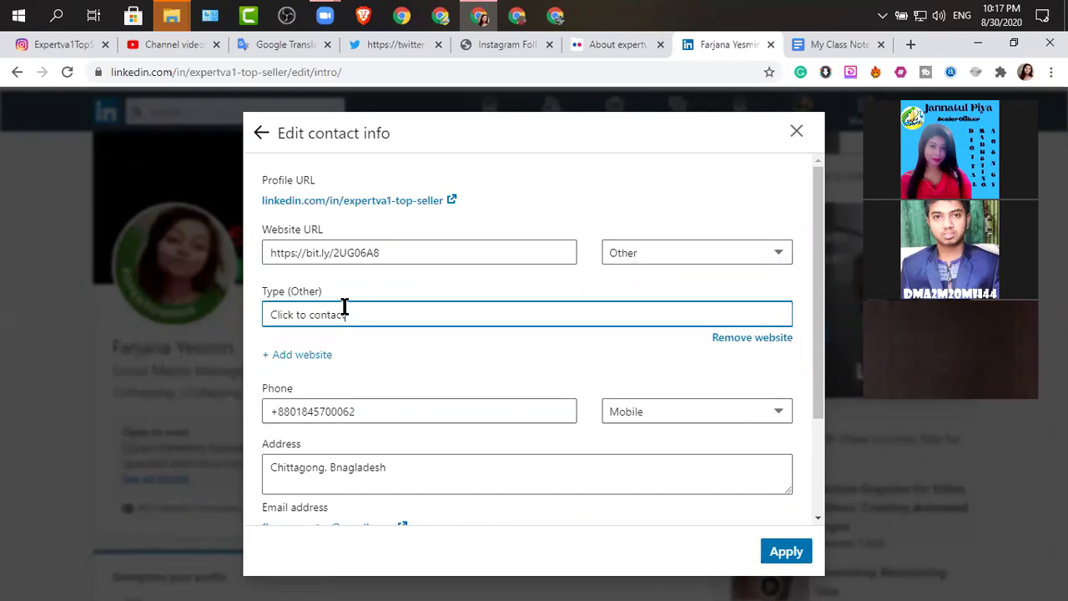
left_click_drag(352, 315, 261, 317)
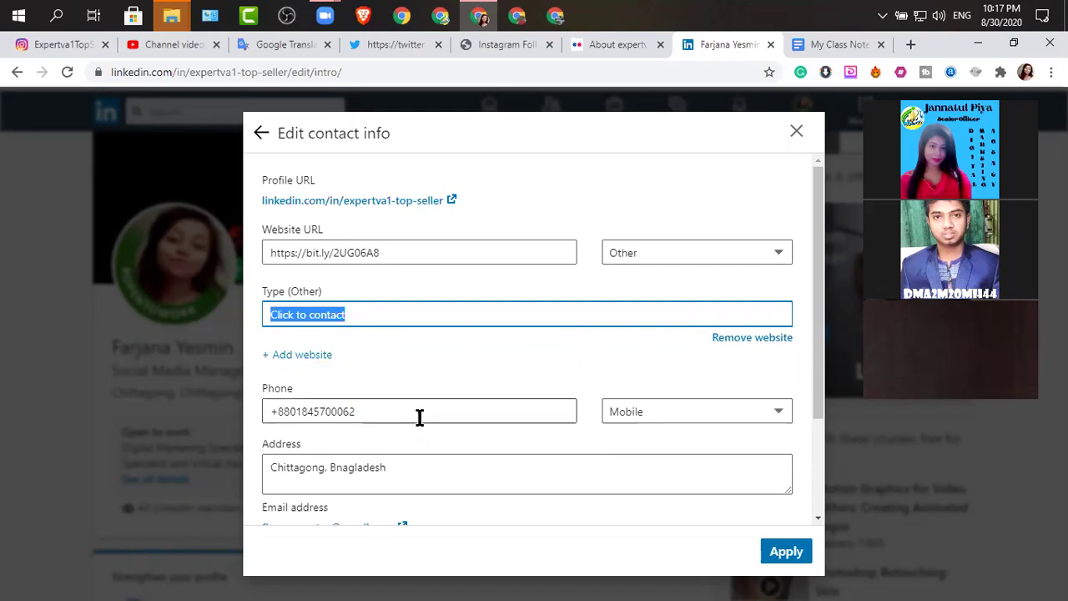
Step: Examine the phone number field and the phone type choices in the contact info
left_click(381, 411)
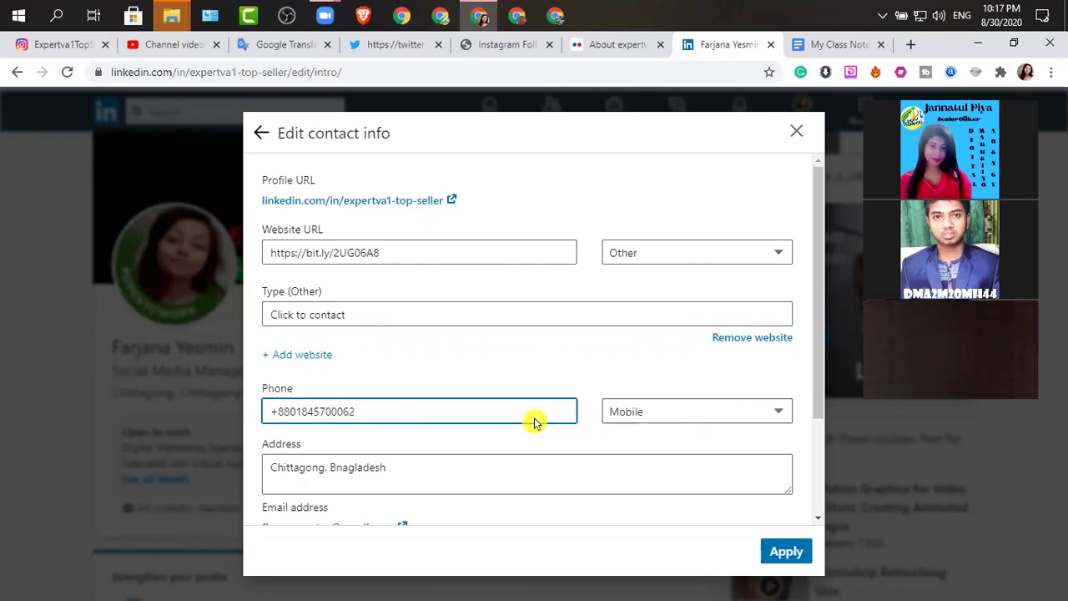
left_click(699, 415)
left_click(481, 415)
left_click(481, 415)
Step: Correct the misspelled country name in the contact address to "Bangladesh" using the spelling suggestion
scroll(405, 459, "down", 3)
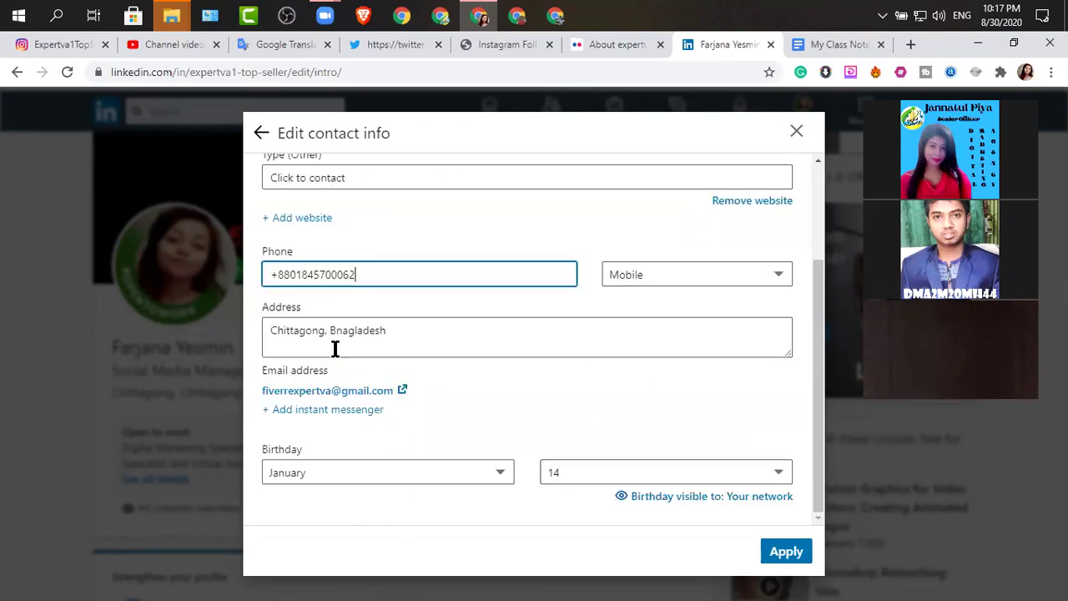
left_click(404, 334)
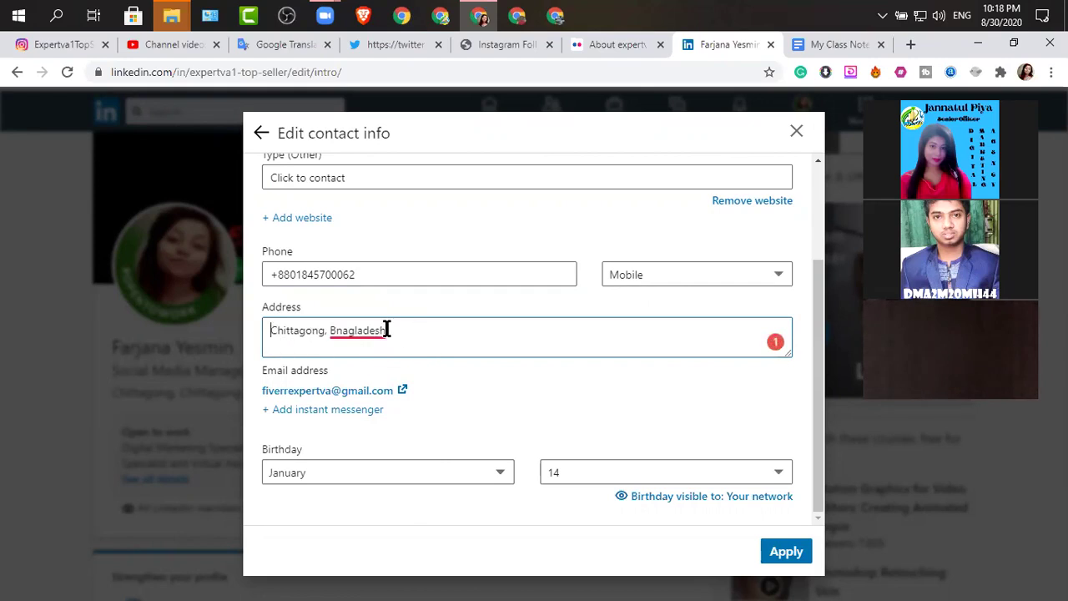
mouse_move(346, 330)
left_click(365, 360)
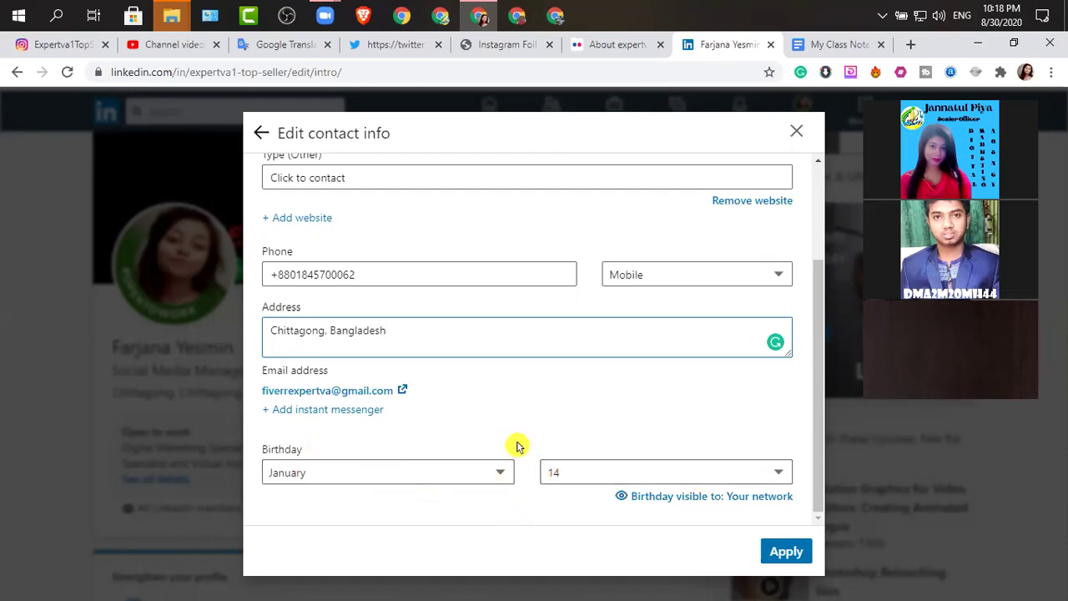
Step: Review the contact info fields, add an instant messenger entry and examine its service choices
scroll(484, 457, "up", 3)
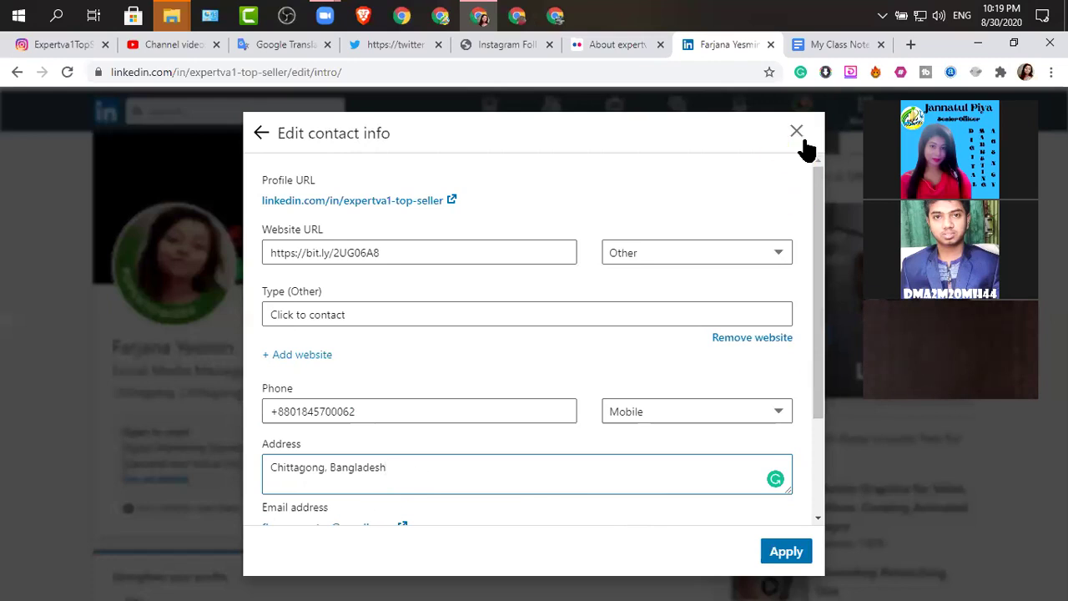
scroll(522, 367, "down", 3)
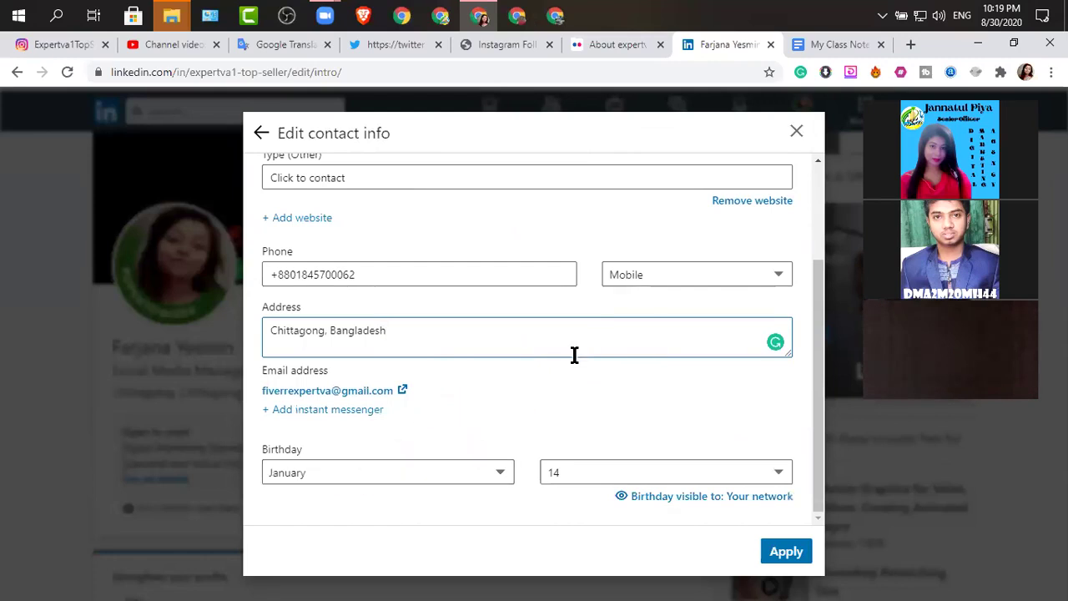
left_click(327, 408)
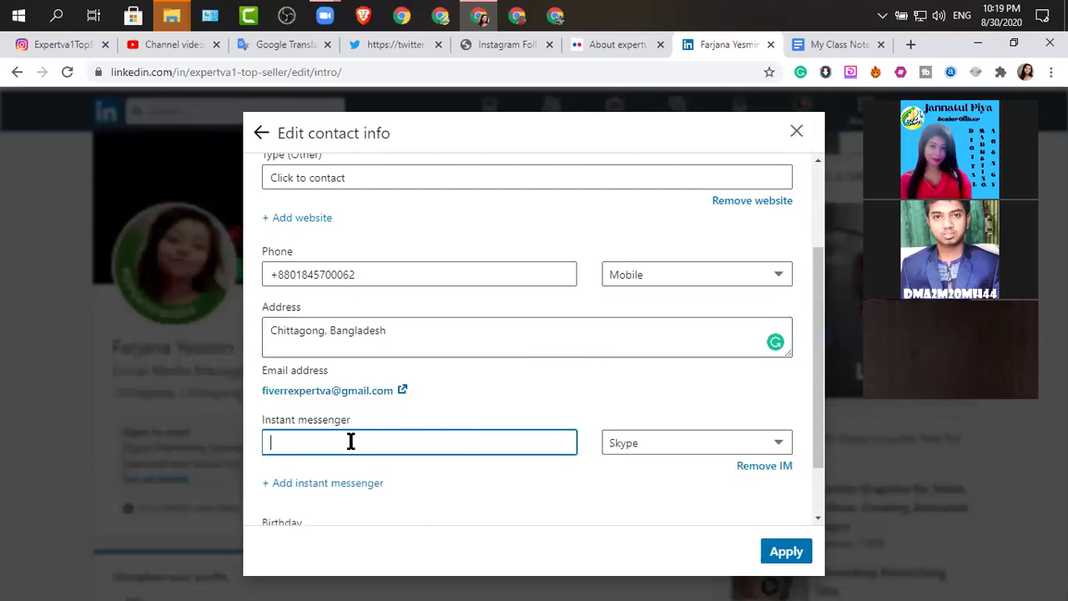
left_click(727, 443)
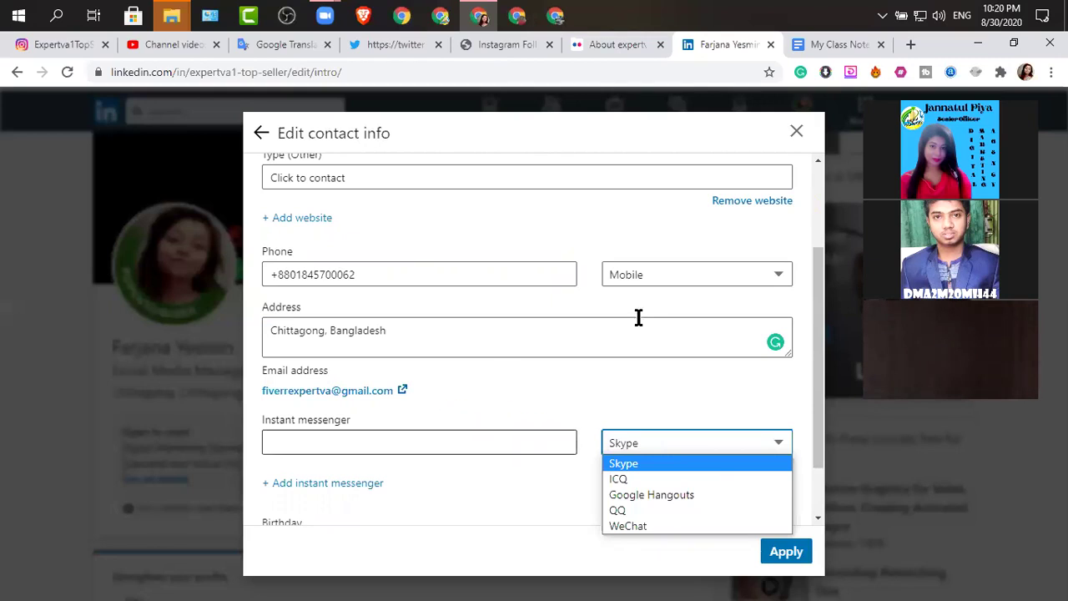
Step: Close the contact info editor and discard the changes made in it
left_click(796, 133)
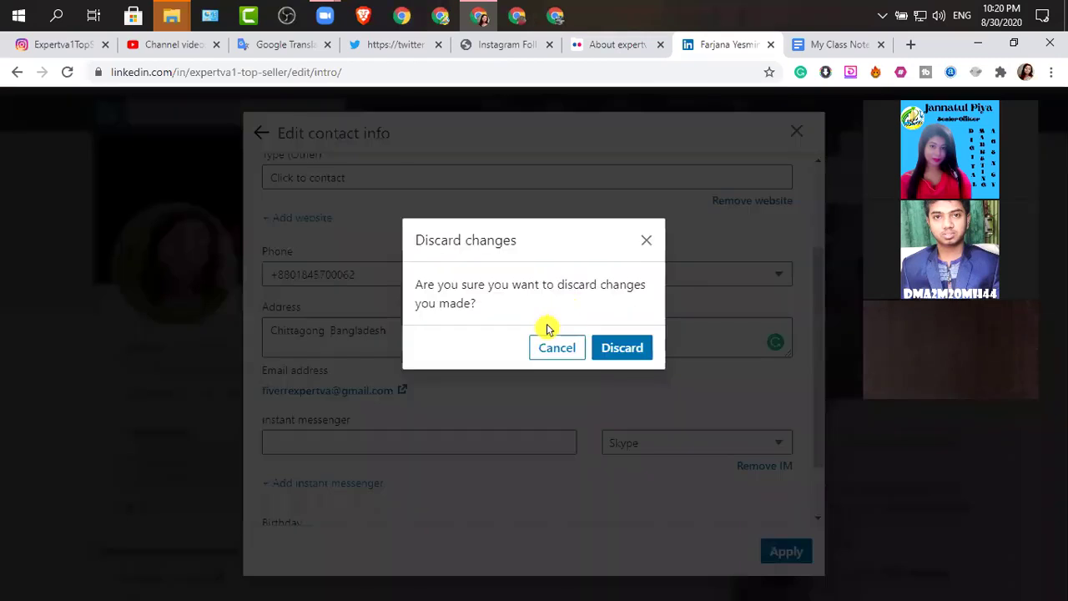
left_click(626, 351)
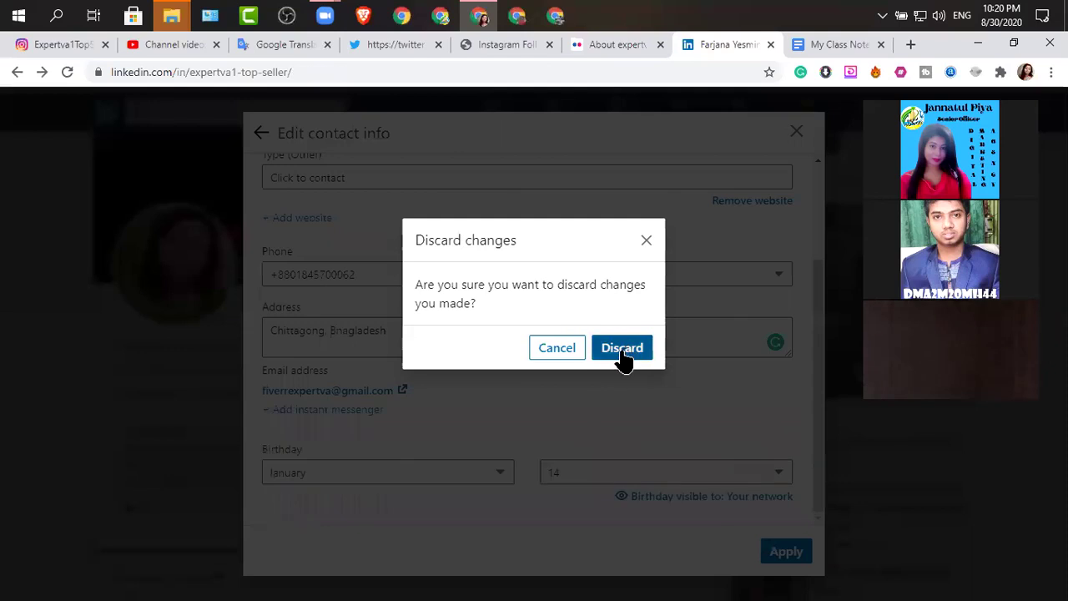
left_click(624, 351)
Step: Reopen the intro for editing, examine the fields of its English version and close it without saving
left_click(677, 354)
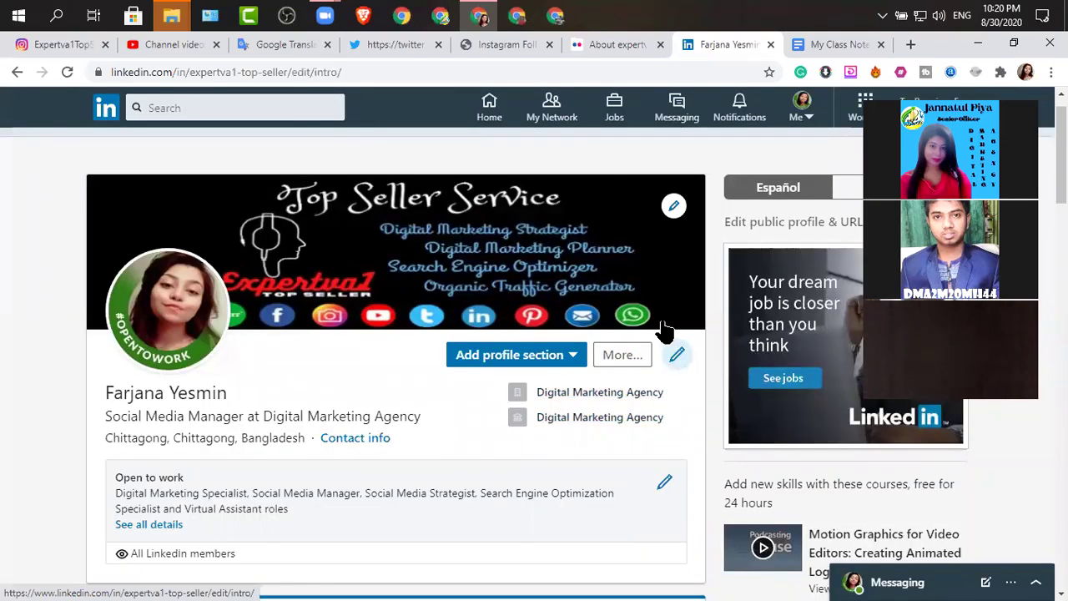
scroll(649, 335, "down", 5)
scroll(584, 338, "down", 2)
scroll(542, 332, "up", 4)
scroll(443, 297, "up", 2)
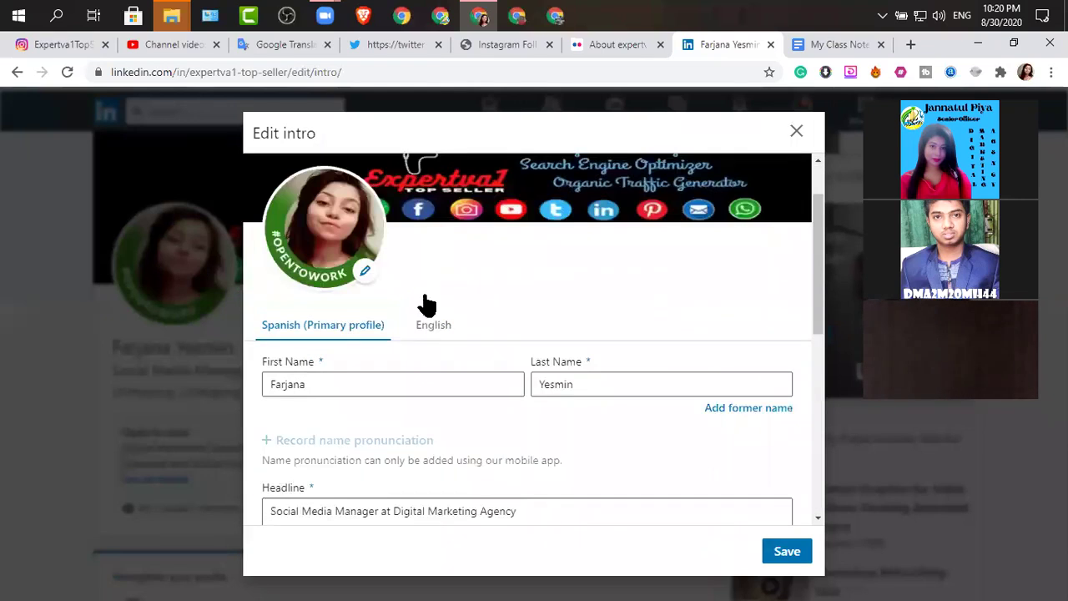
left_click(432, 329)
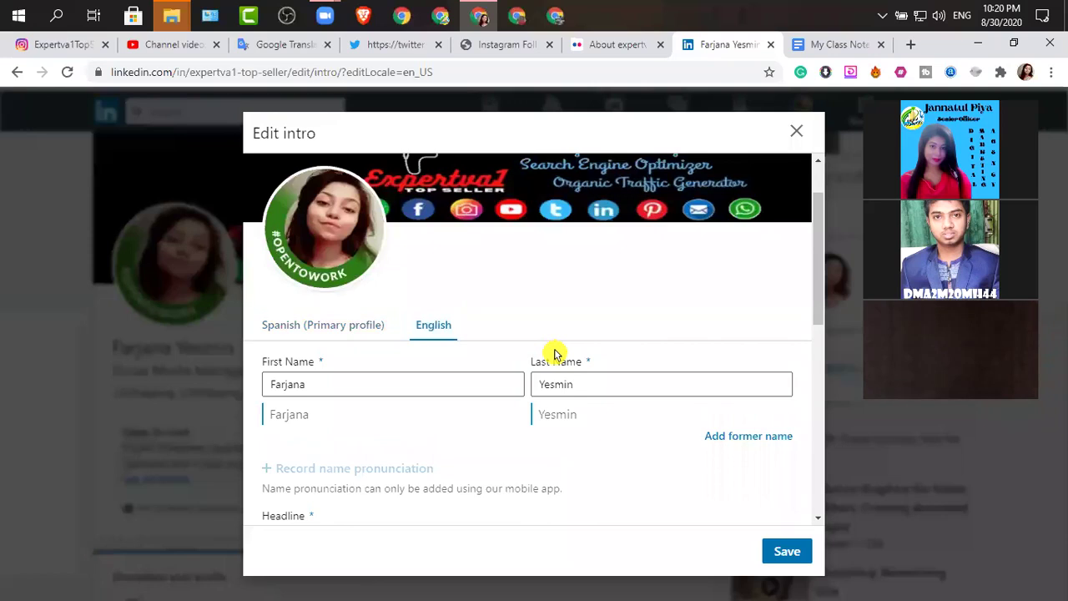
scroll(555, 354, "down", 5)
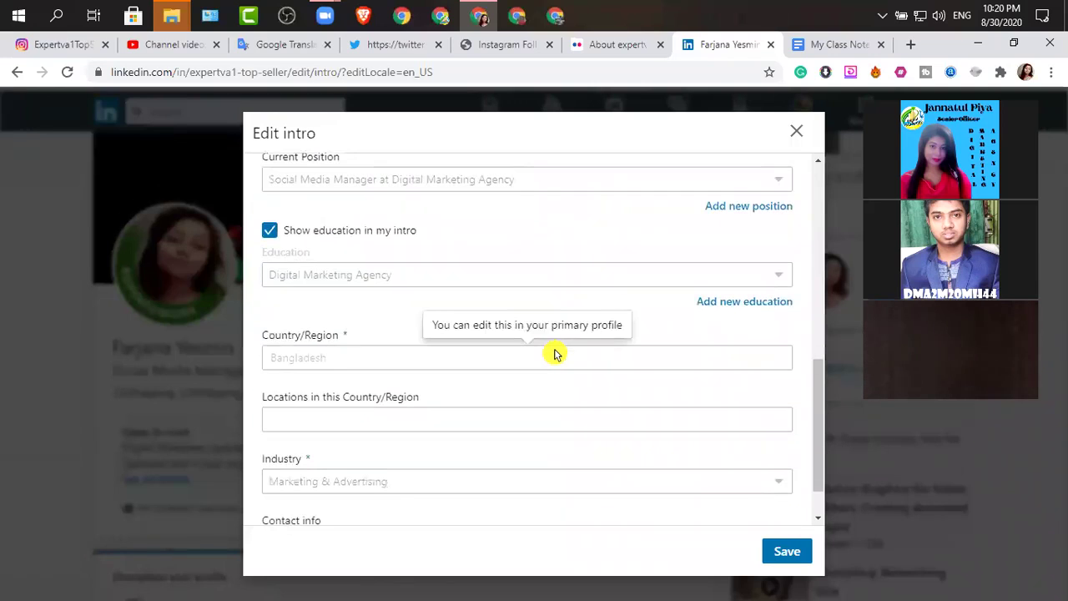
scroll(555, 354, "up", 7)
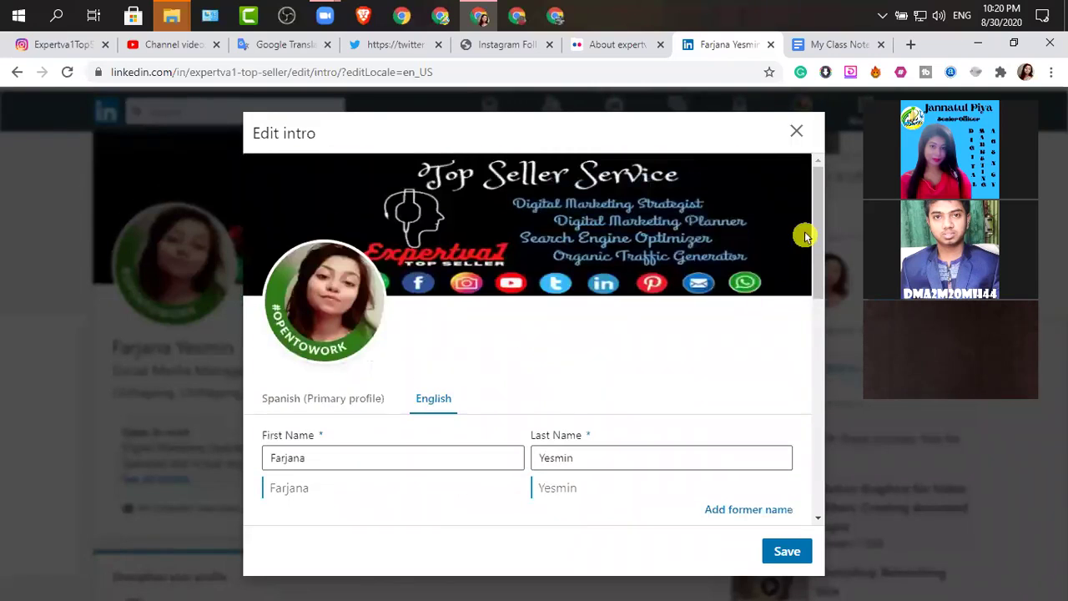
left_click(796, 132)
Step: Look over the Open to work section and highlight the custom ending of the profile's web address
scroll(709, 347, "down", 1)
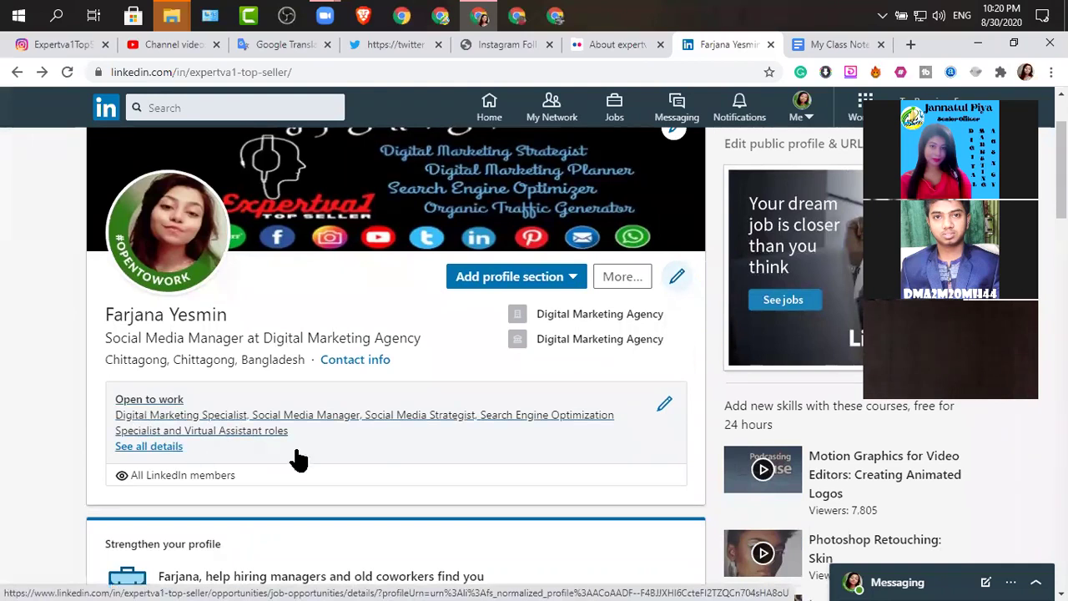
scroll(371, 442, "down", 1)
scroll(386, 437, "up", 2)
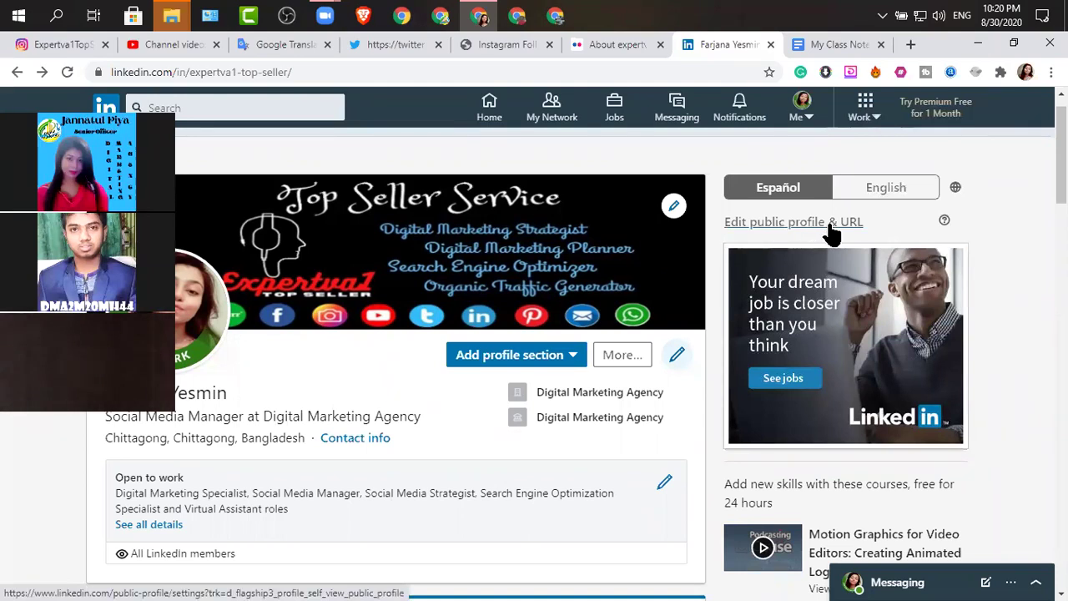
left_click(284, 72)
left_click_drag(285, 72, 191, 72)
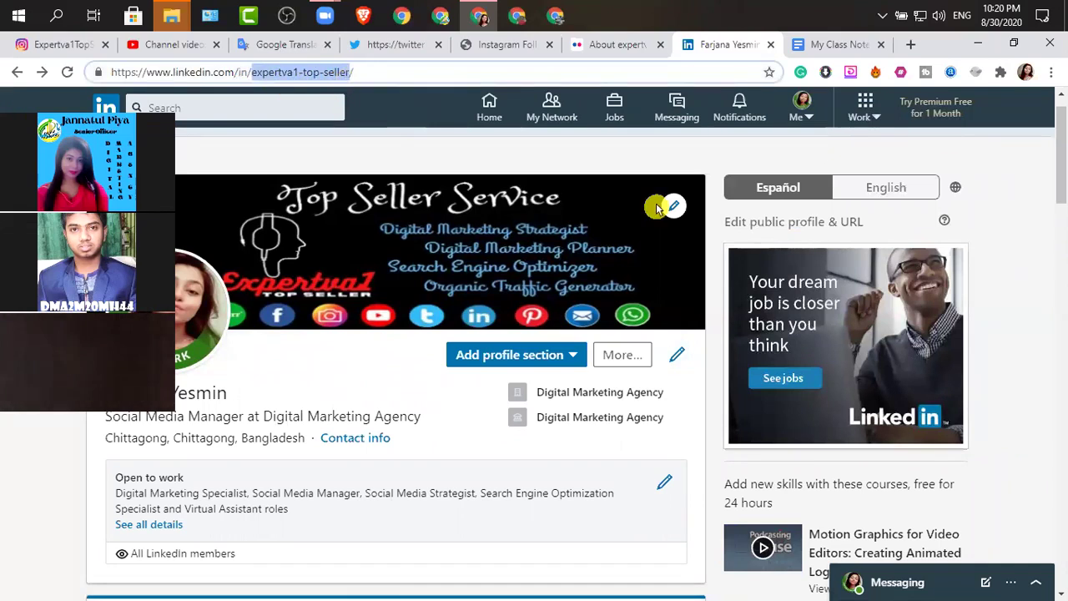
Step: Open the public profile settings, examine the custom URL and content editing options, and return to the settings
left_click(820, 223)
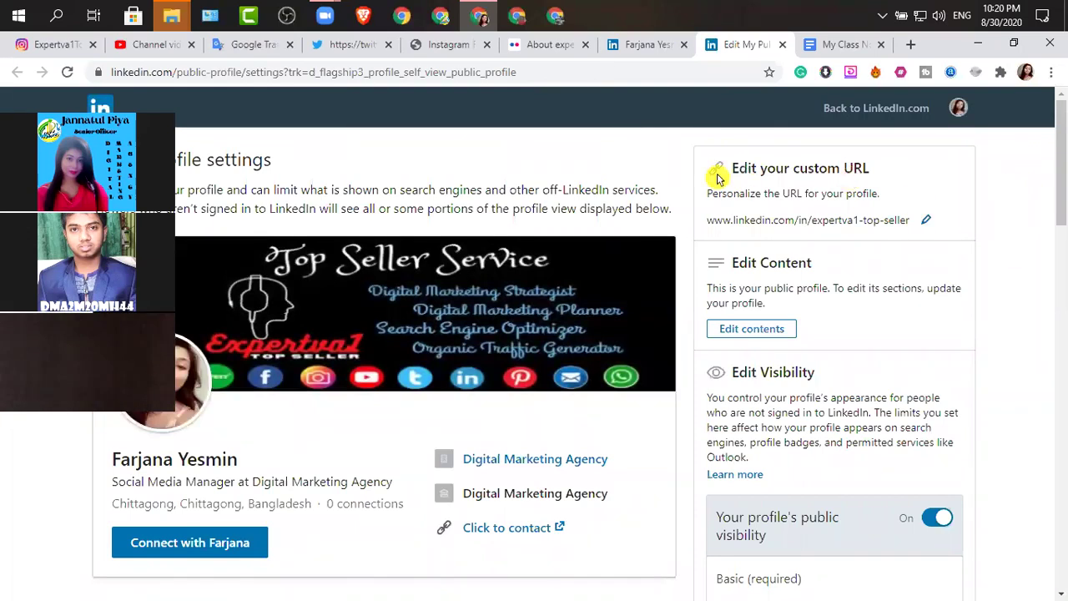
left_click(926, 220)
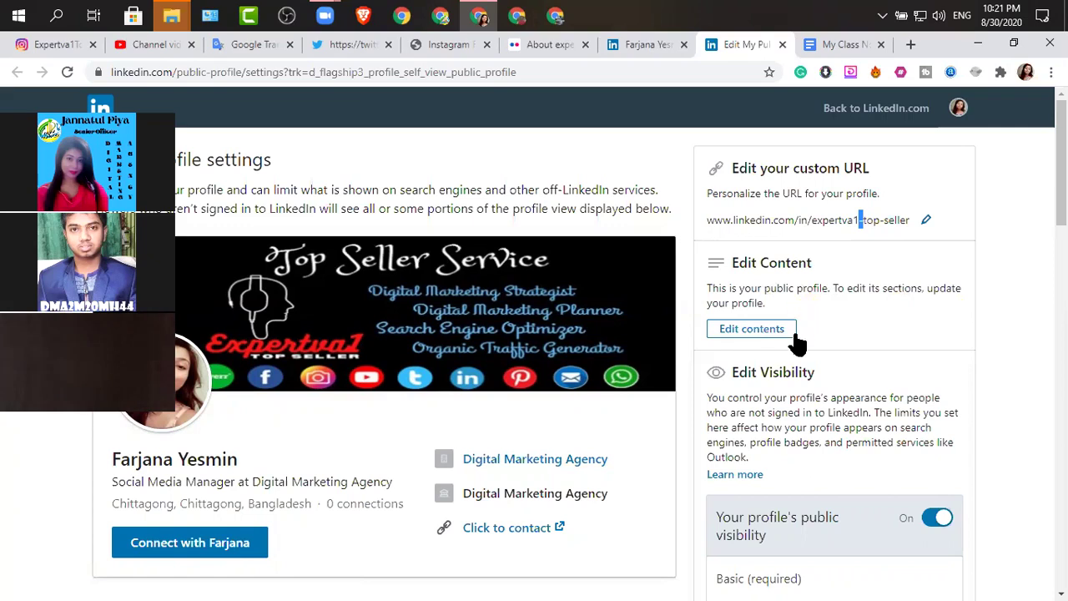
left_click(751, 334)
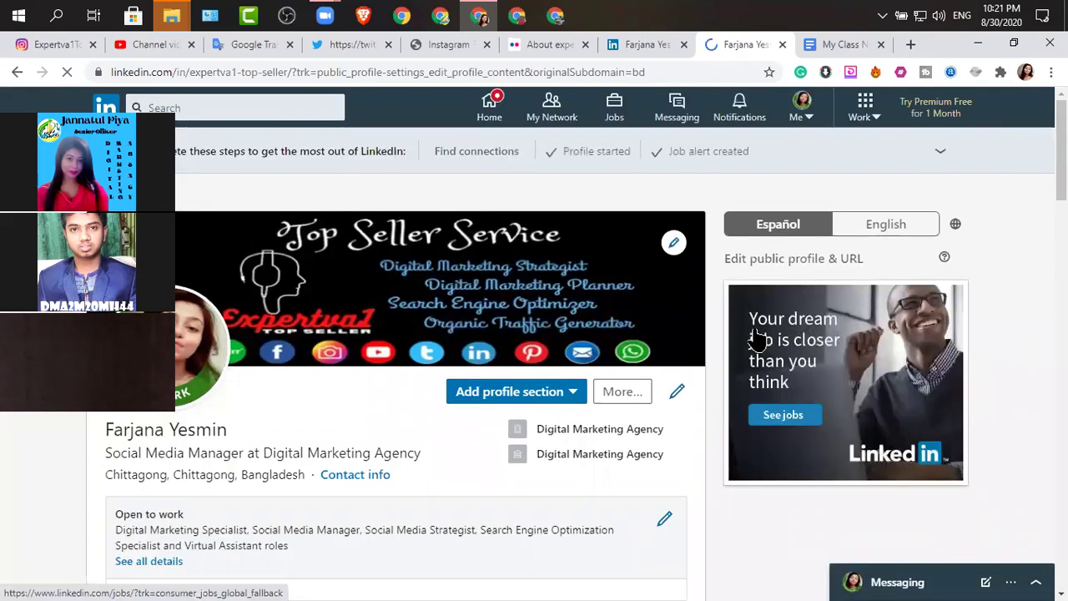
left_click(797, 260)
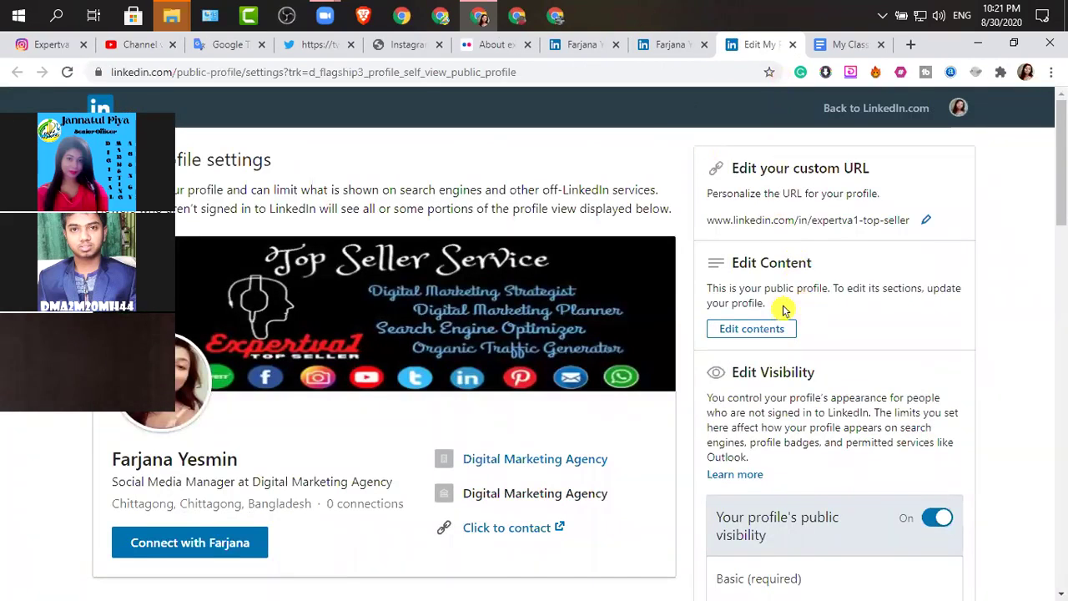
Step: Examine the public visibility settings, including the profile photo audience choices and the show switches for each profile section
scroll(784, 309, "down", 1)
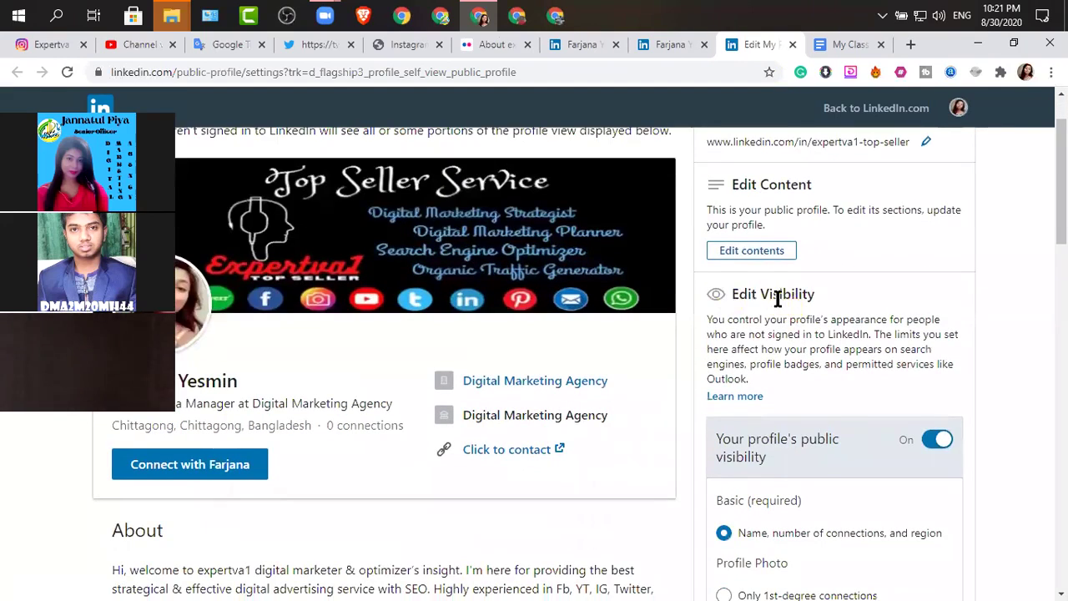
left_click(933, 441)
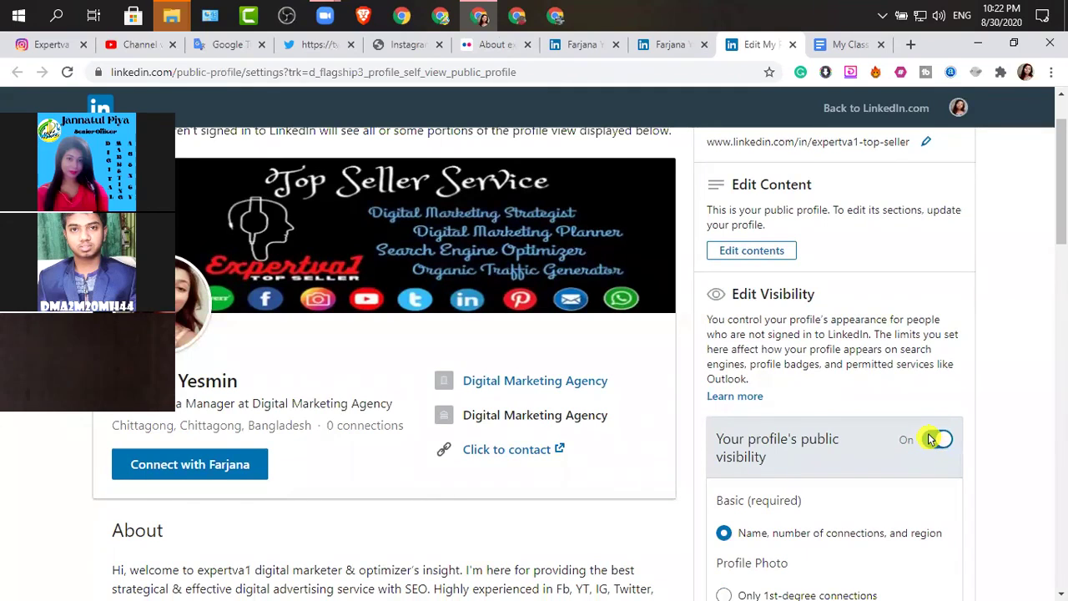
scroll(896, 443, "down", 2)
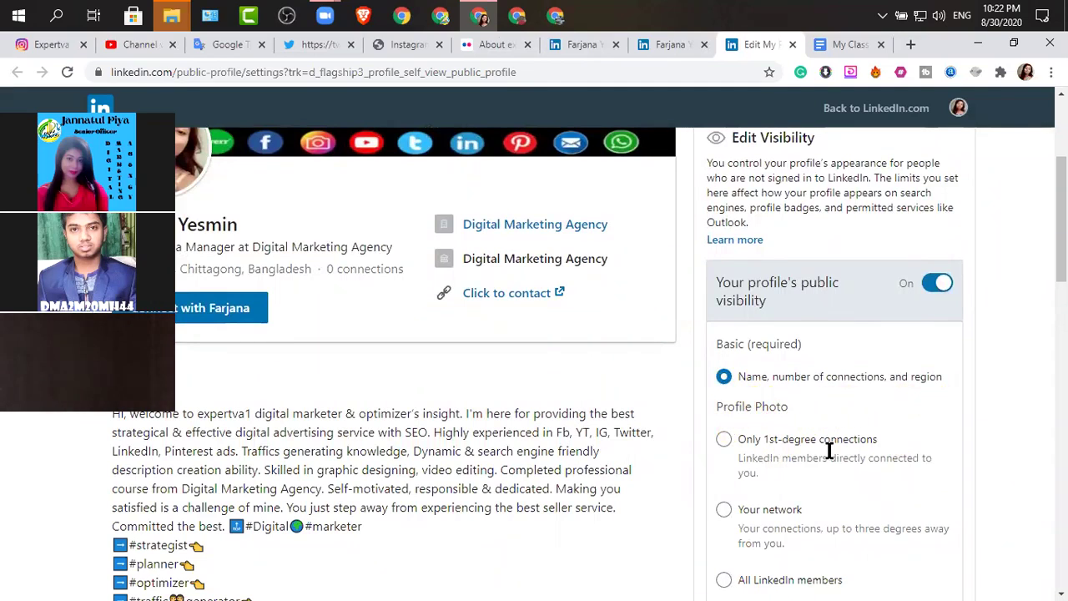
scroll(878, 451, "down", 1)
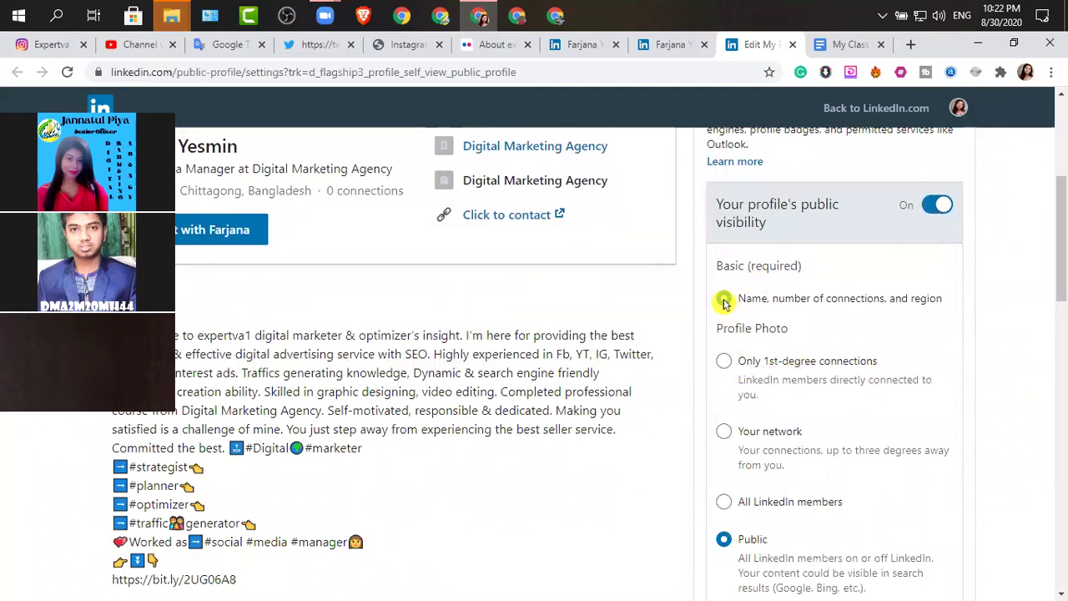
scroll(727, 434, "down", 2)
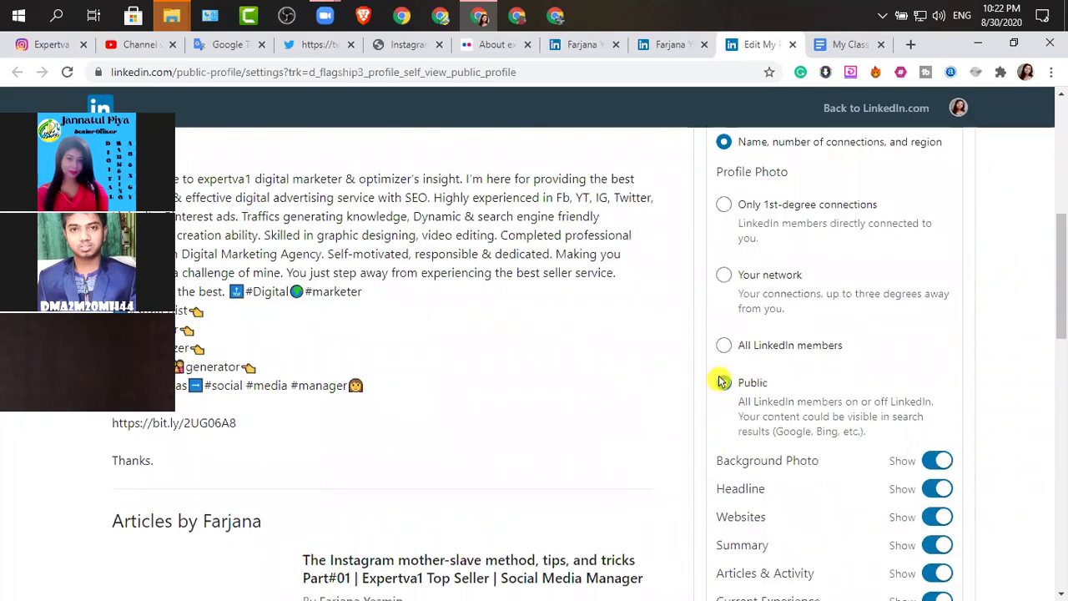
left_click(723, 382)
scroll(721, 380, "down", 1)
scroll(926, 367, "down", 1)
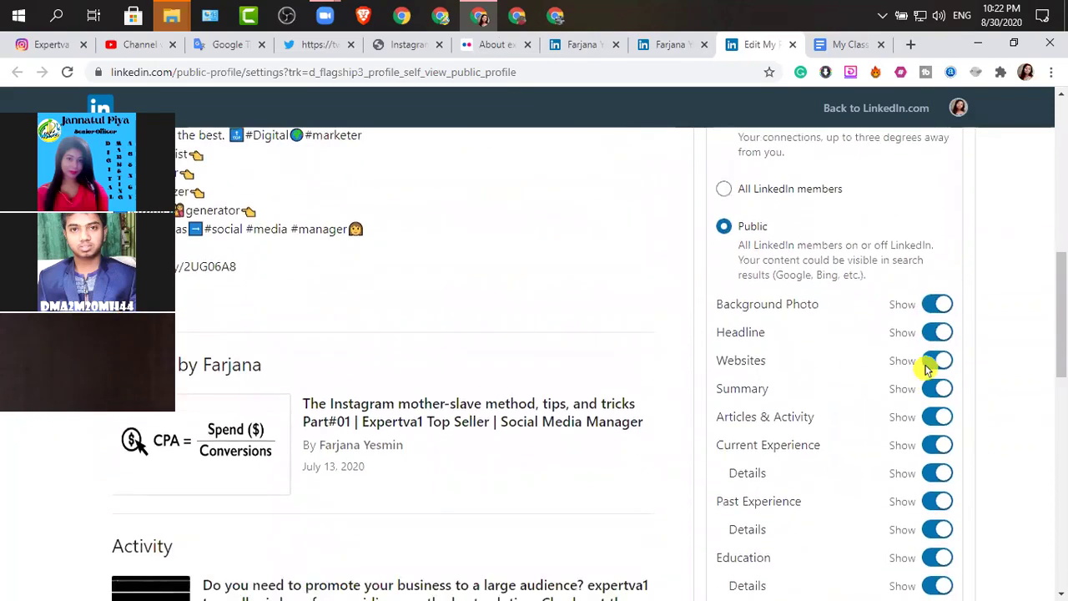
scroll(929, 333, "down", 2)
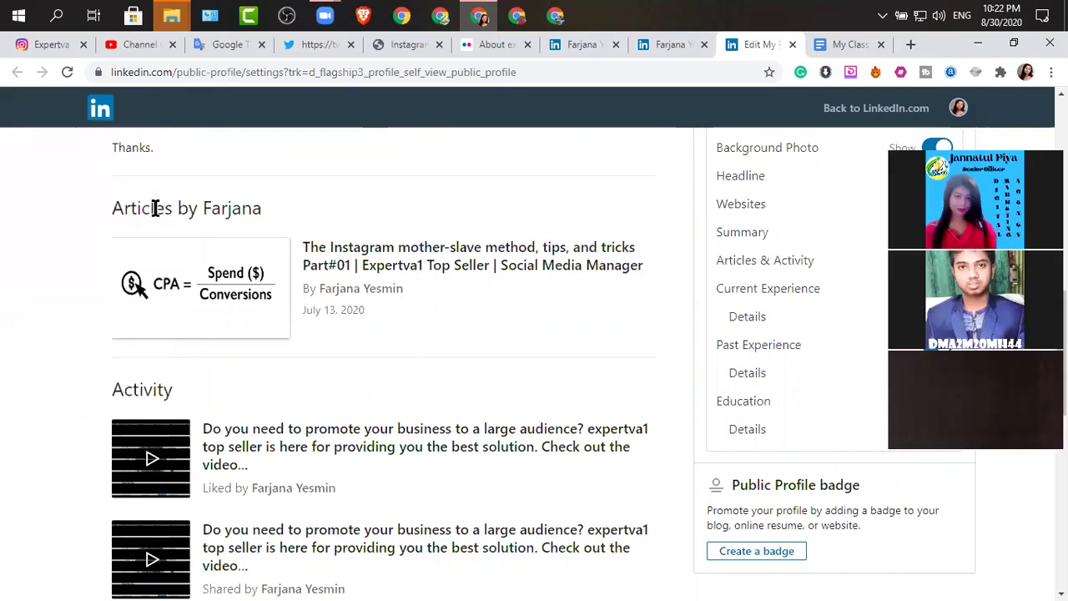
Step: Look through the activity and experience sections in the public profile preview
scroll(155, 208, "down", 4)
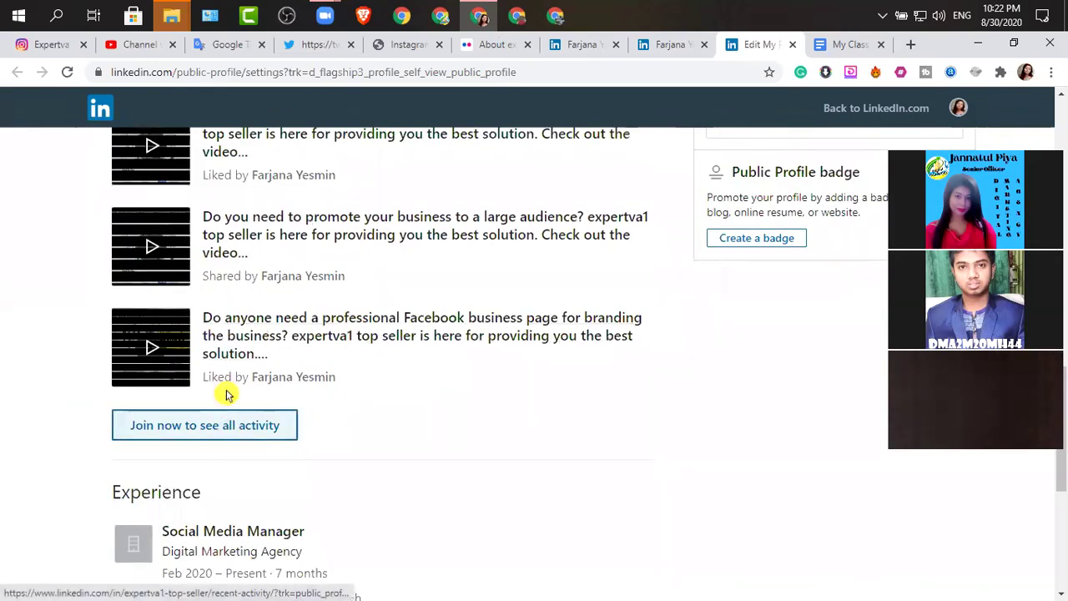
scroll(233, 376, "up", 1)
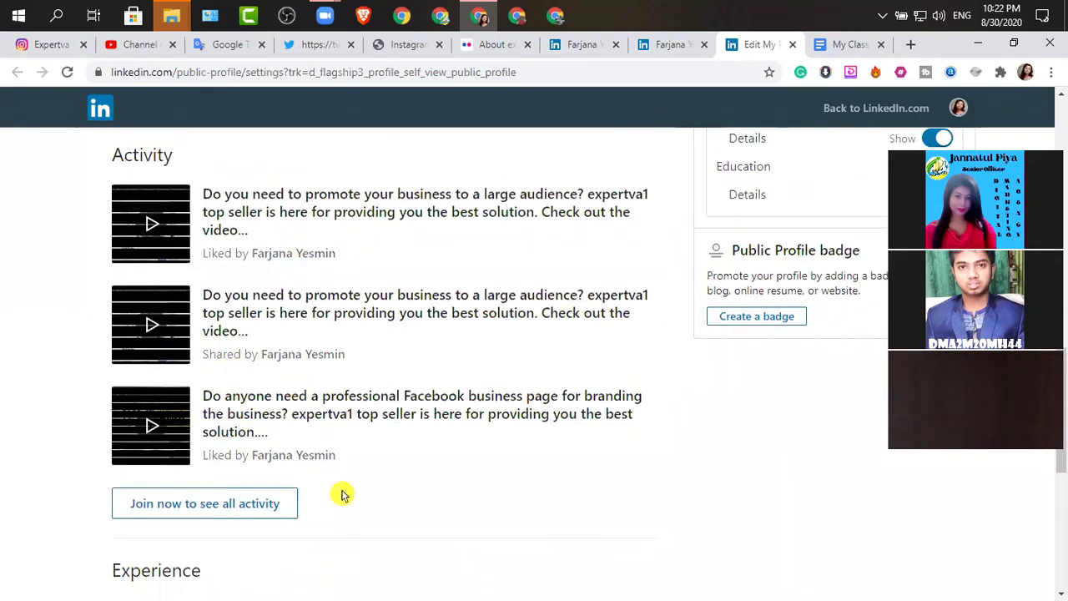
scroll(341, 497, "down", 2)
scroll(255, 360, "down", 2)
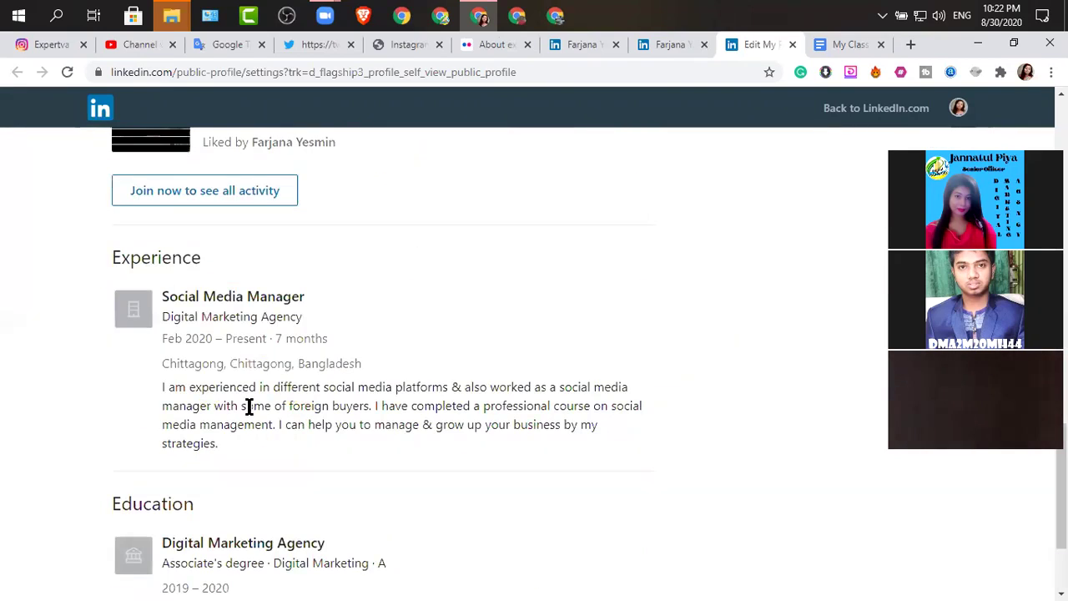
scroll(251, 407, "down", 2)
scroll(250, 407, "up", 3)
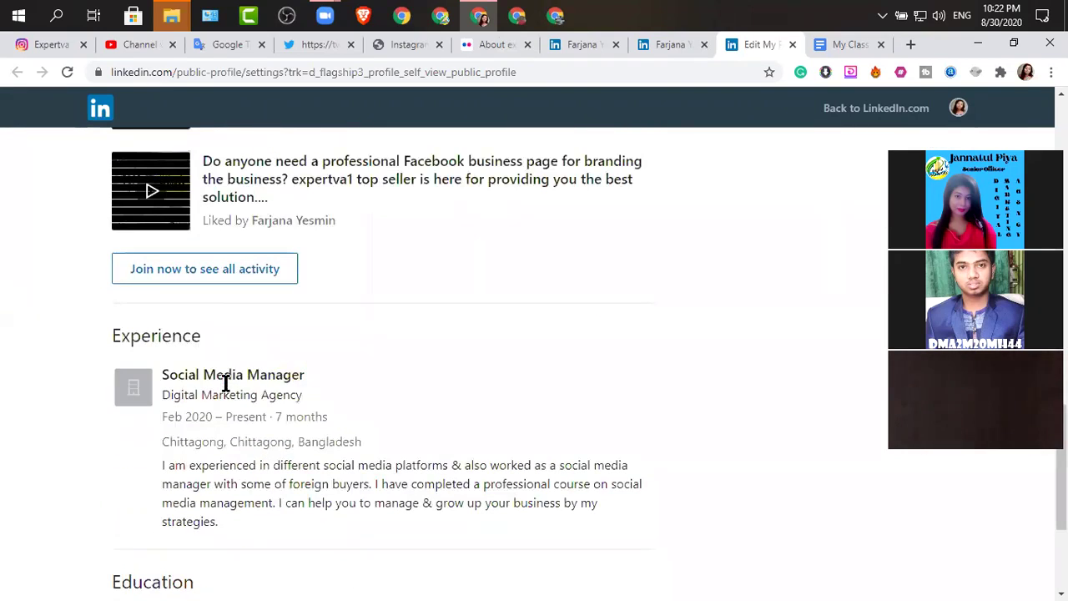
scroll(261, 472, "down", 1)
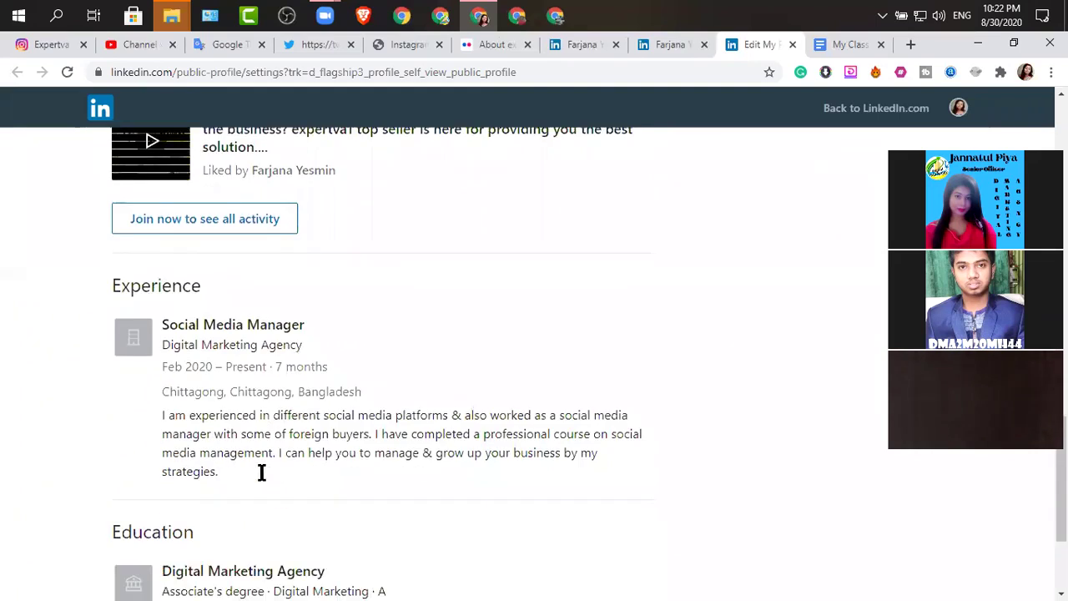
Step: Examine the education entry in the public profile preview and highlight its activities and societies text
scroll(179, 434, "down", 2)
scroll(334, 443, "down", 2)
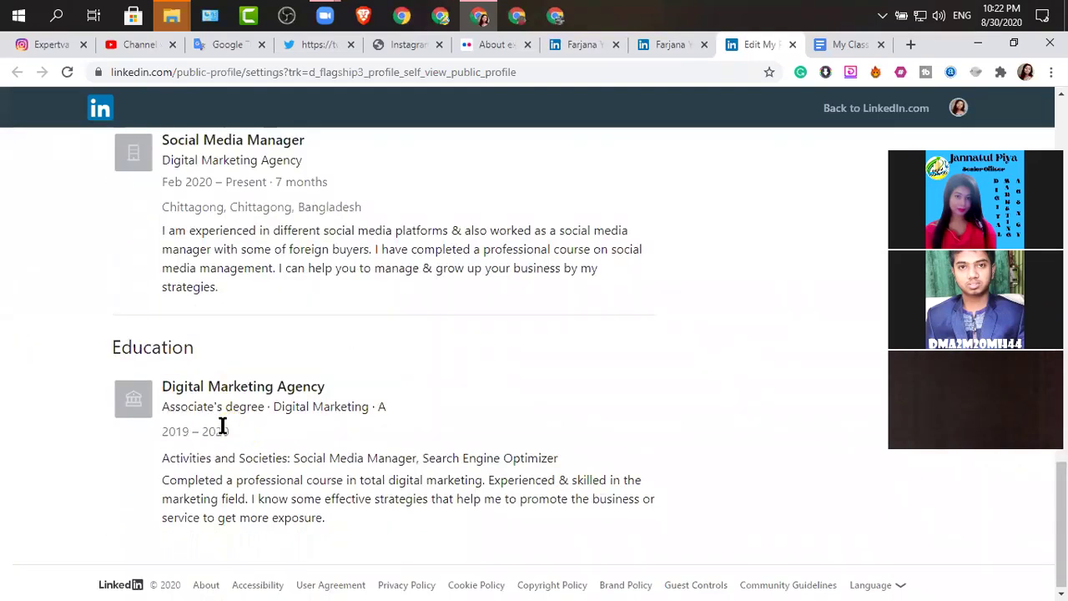
scroll(260, 455, "down", 1)
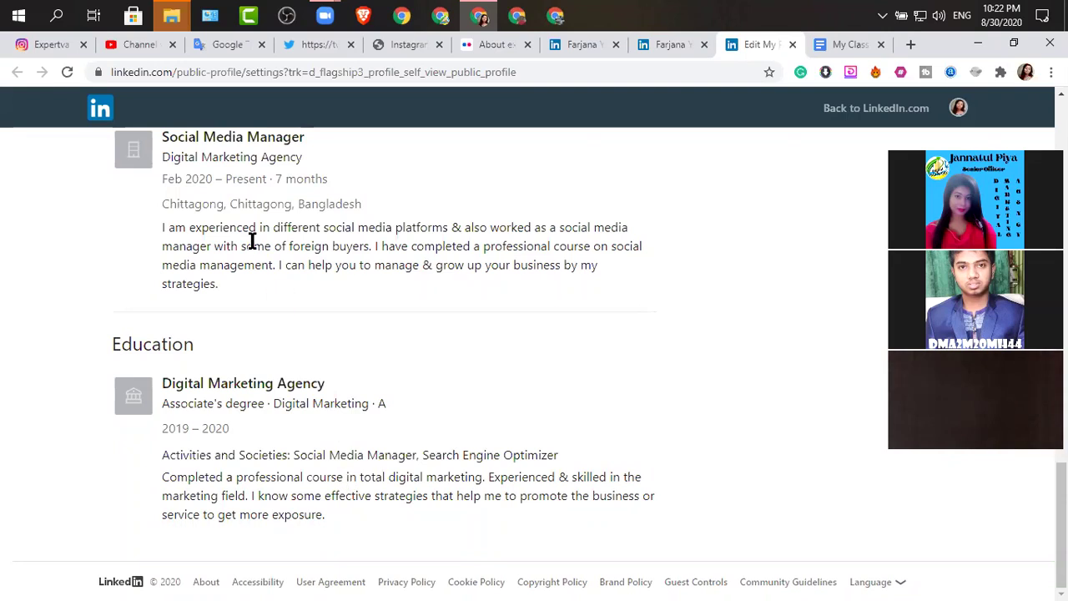
scroll(247, 265, "up", 1)
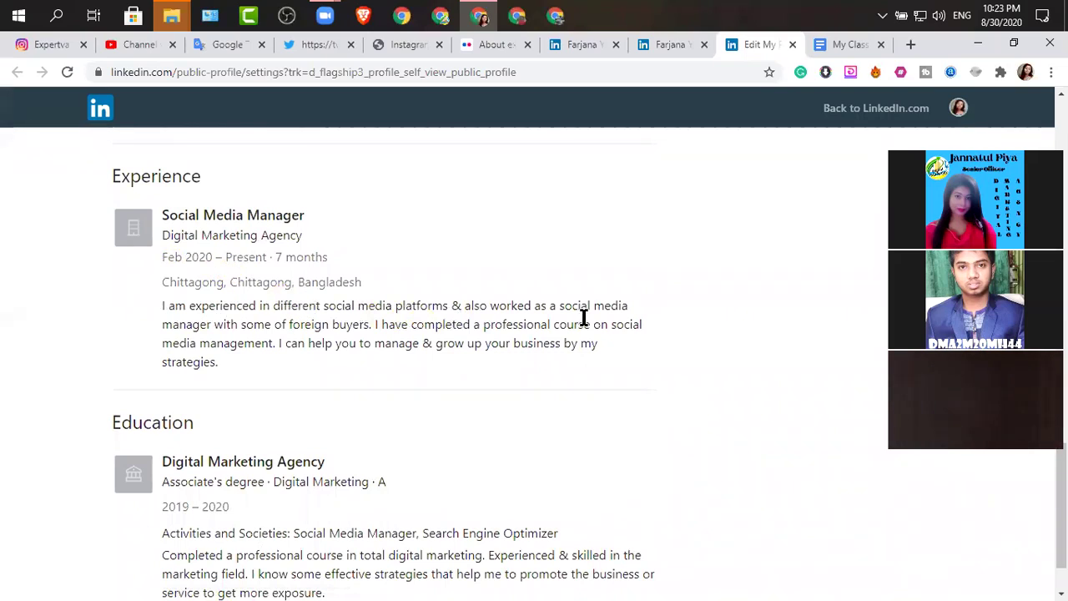
scroll(256, 371, "down", 1)
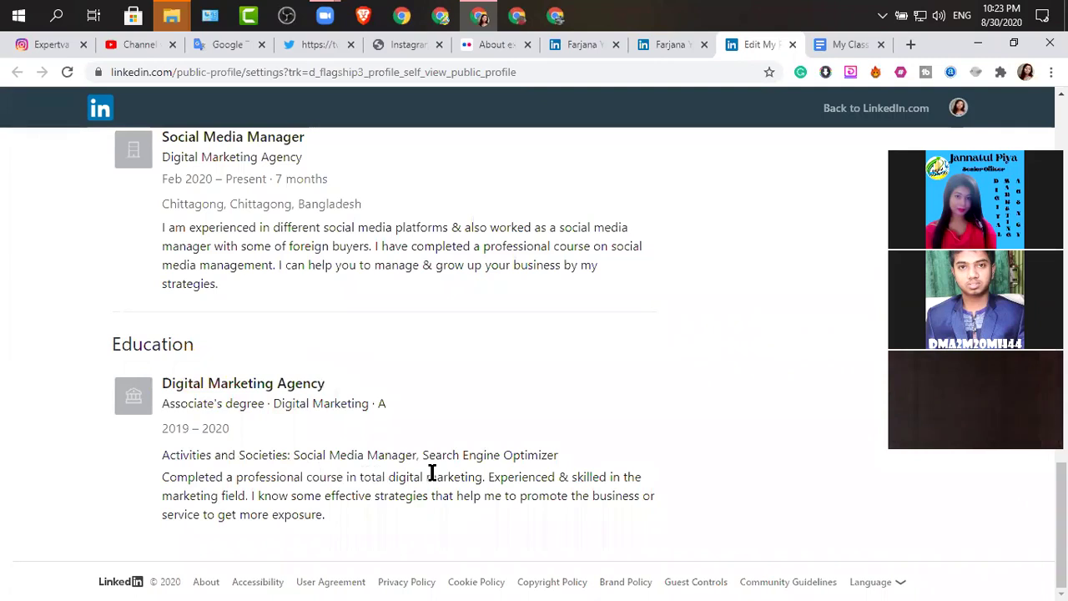
left_click_drag(561, 455, 292, 454)
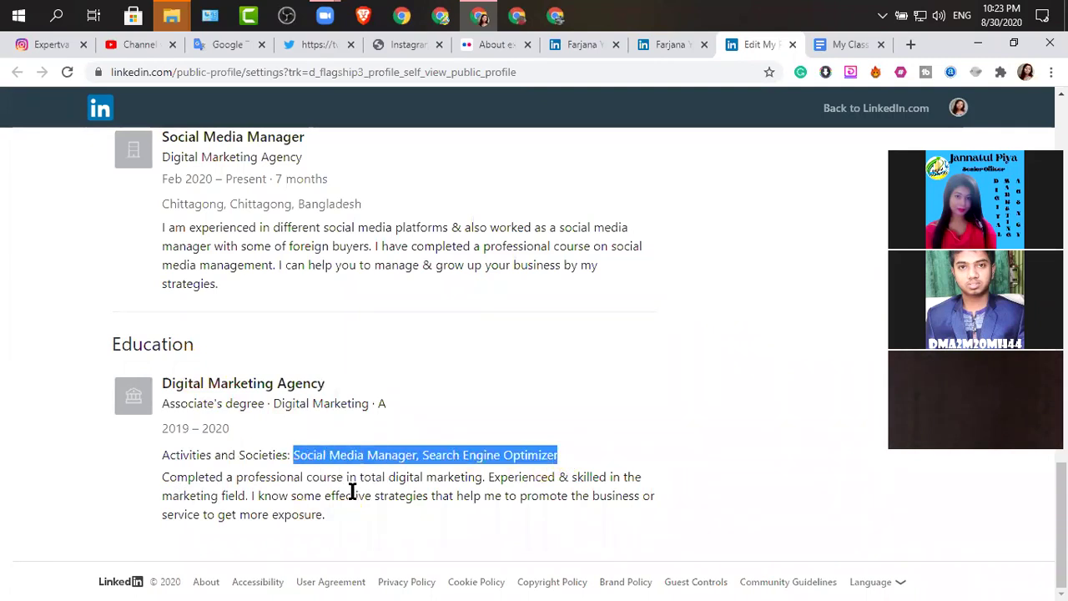
Step: Review the public profile preview from the education entry back through experience, activity, articles and About to the intro card
left_click(294, 514)
left_click_drag(294, 514, 365, 539)
left_click(351, 520)
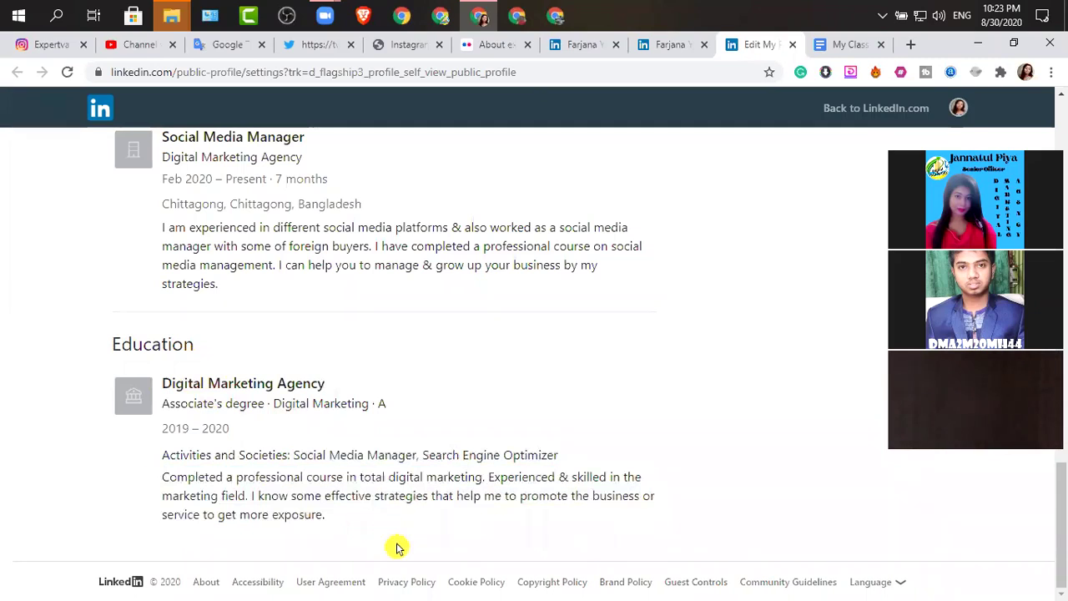
scroll(576, 463, "up", 1)
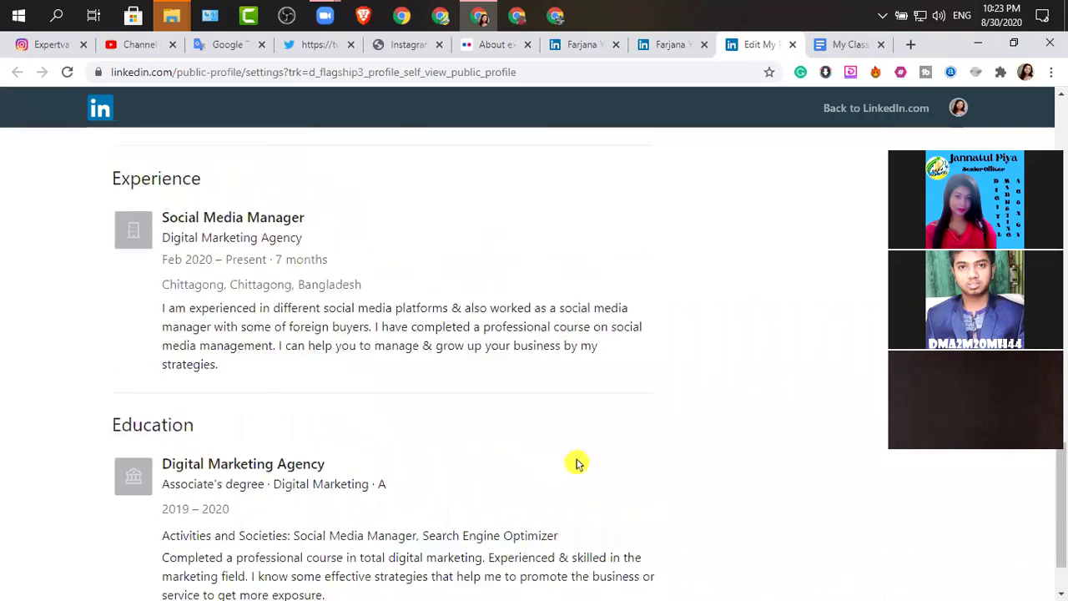
scroll(576, 463, "up", 7)
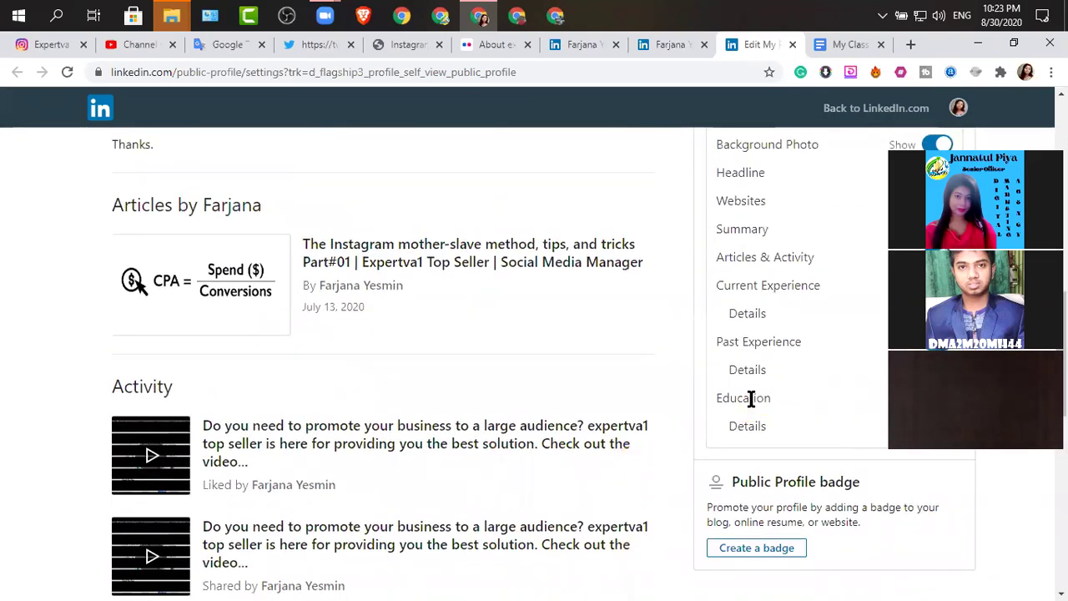
scroll(751, 398, "up", 1)
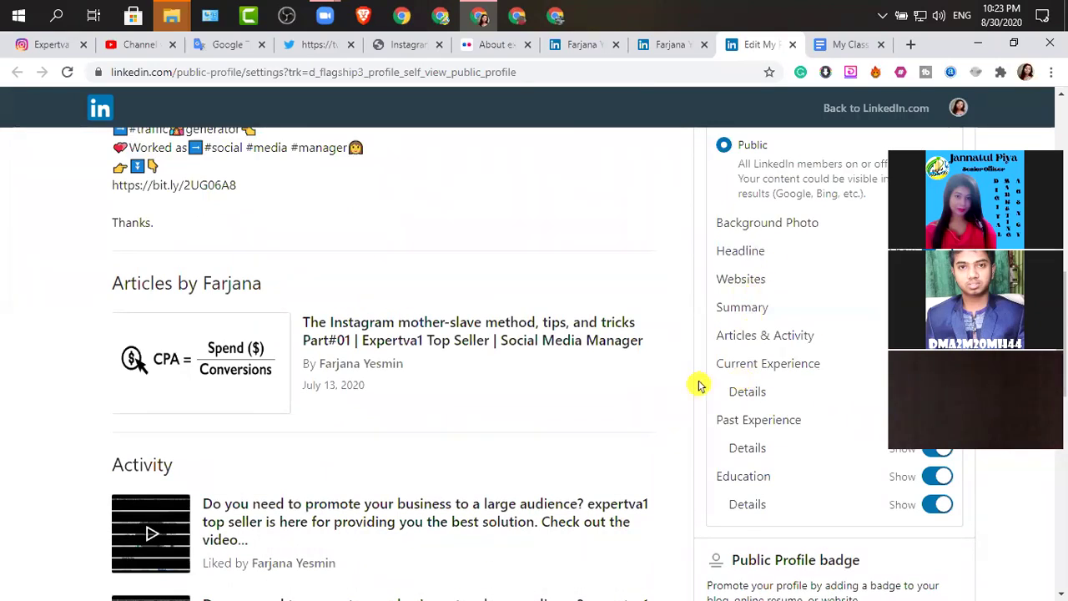
scroll(571, 402, "up", 4)
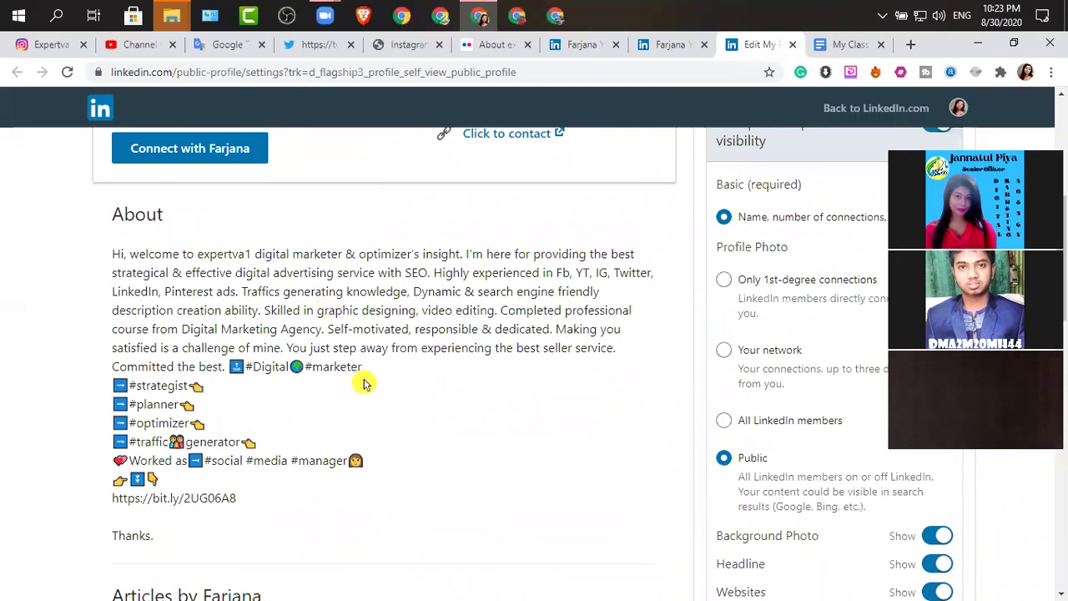
scroll(419, 393, "up", 5)
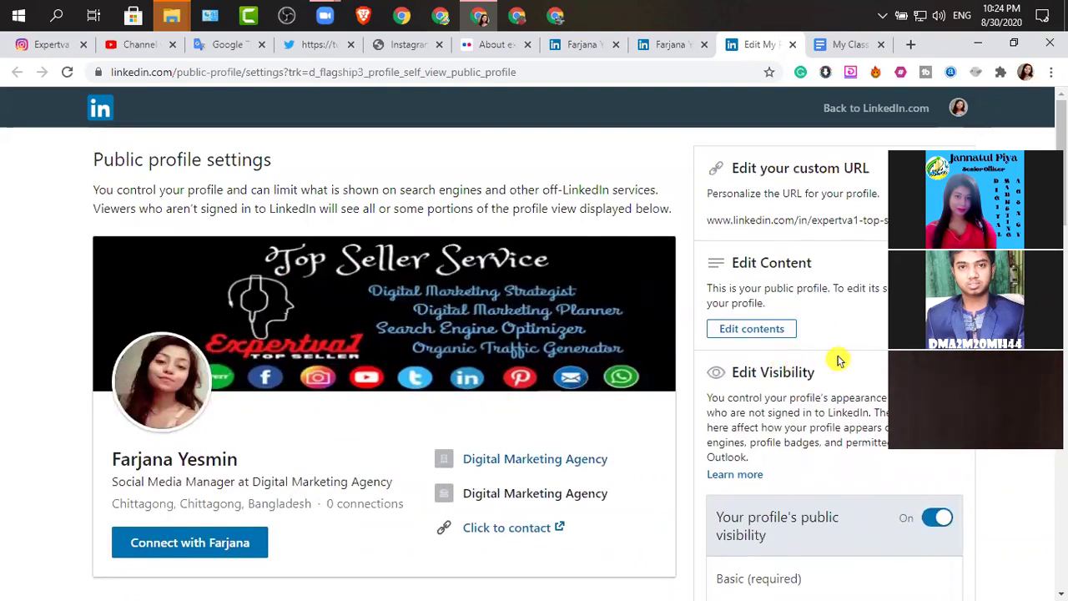
Step: Re-examine the profile photo audience choices and section show switches under public visibility, and the intro card in the preview
scroll(726, 369, "down", 3)
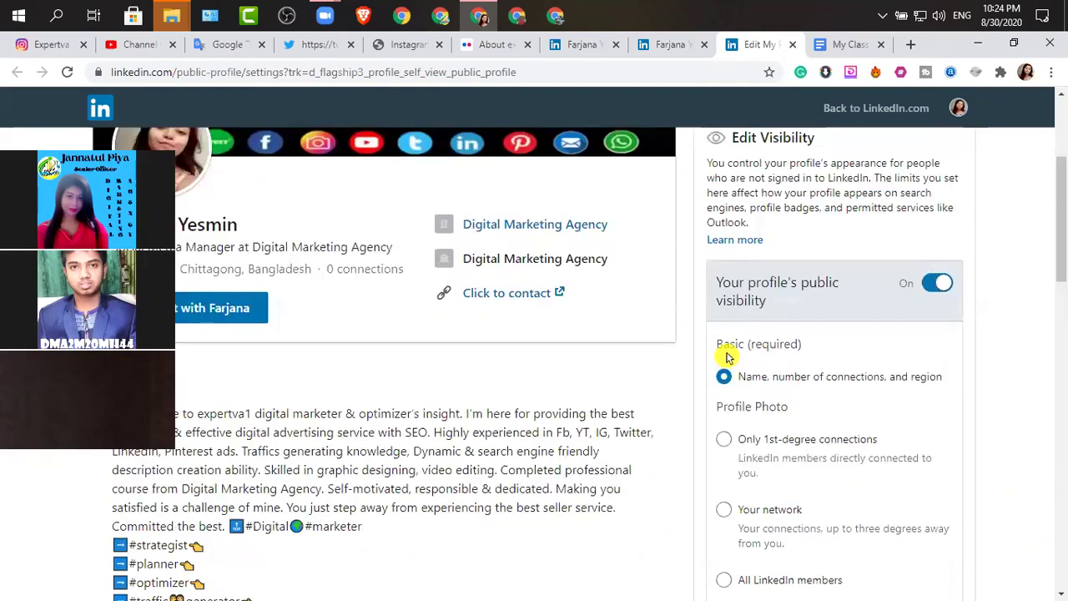
scroll(726, 367, "down", 2)
scroll(728, 352, "down", 2)
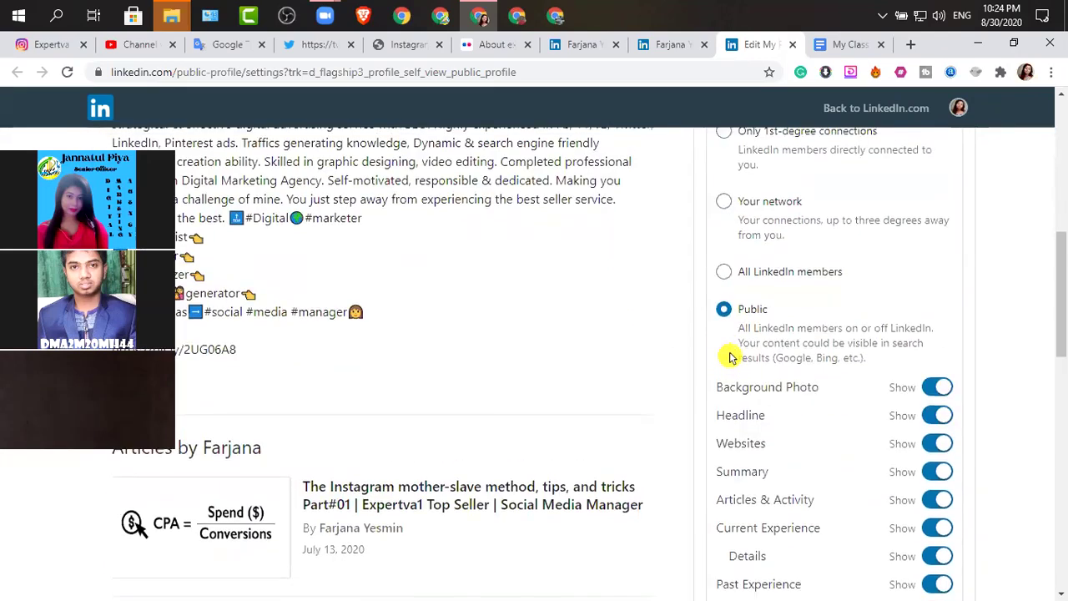
scroll(721, 346, "up", 5)
scroll(728, 345, "down", 1)
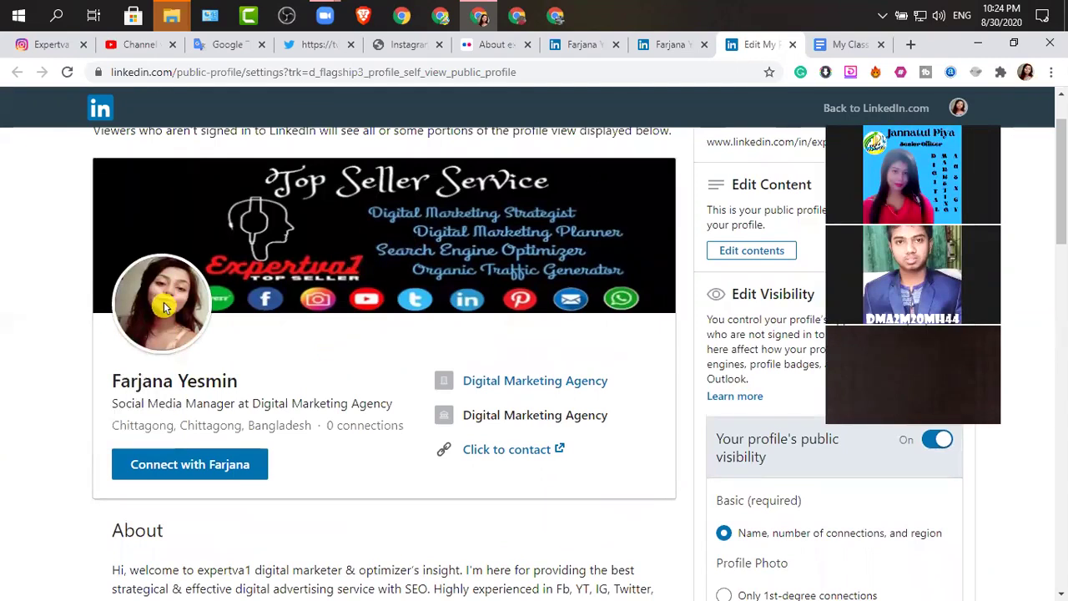
Step: Close the public profile settings page and the duplicate profile page, and return to the remaining LinkedIn profile
left_click(791, 44)
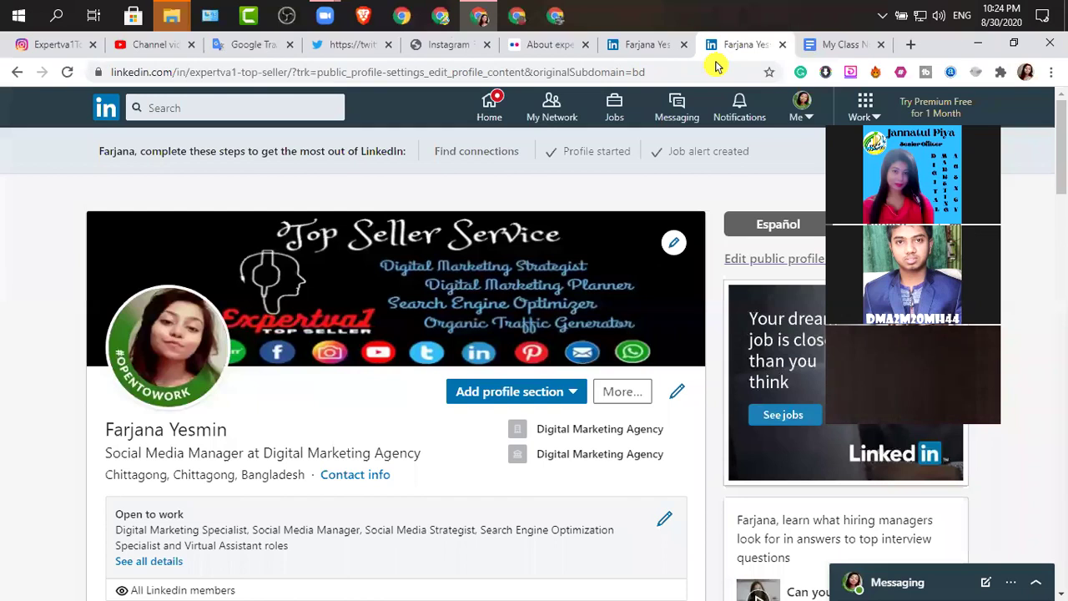
left_click(782, 45)
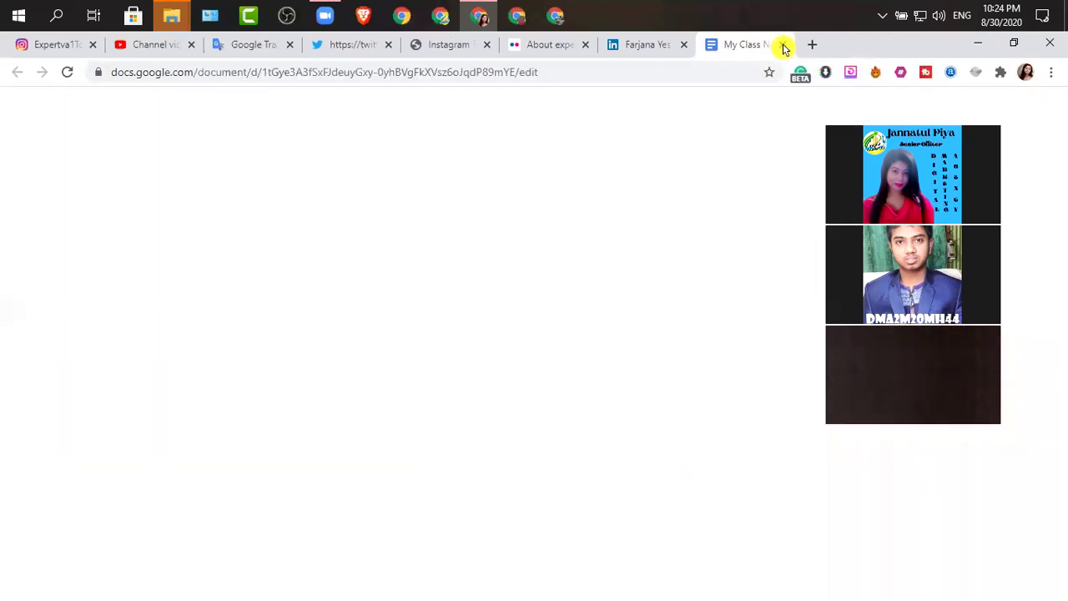
left_click(738, 45)
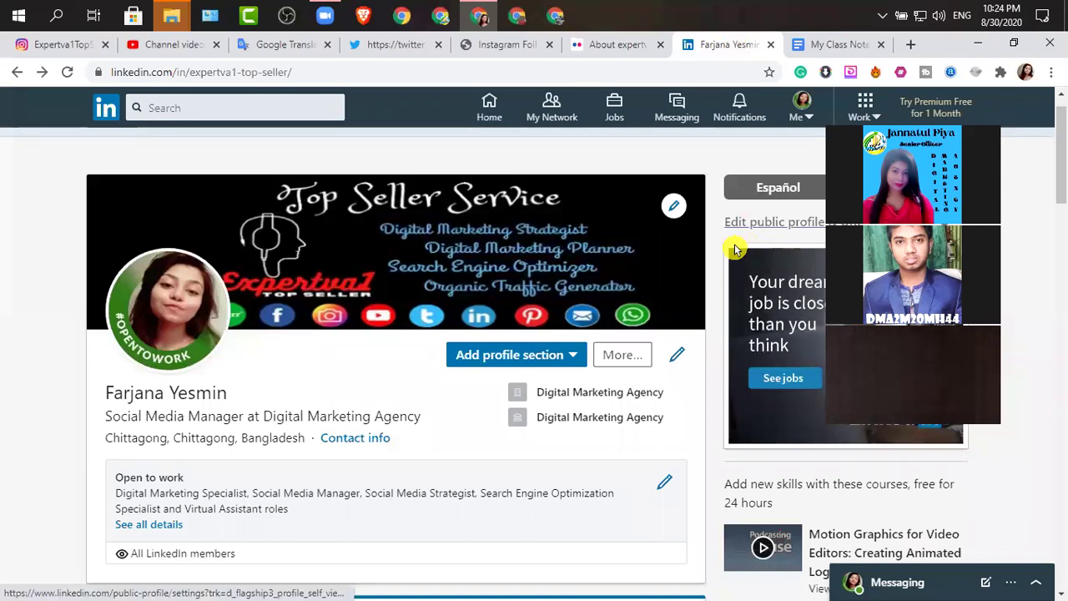
Step: Switch to the My Class Notes DMA document in Google Docs and highlight the LinkedIn interface overview through the Keyword entry
key("ctrl+Tab")
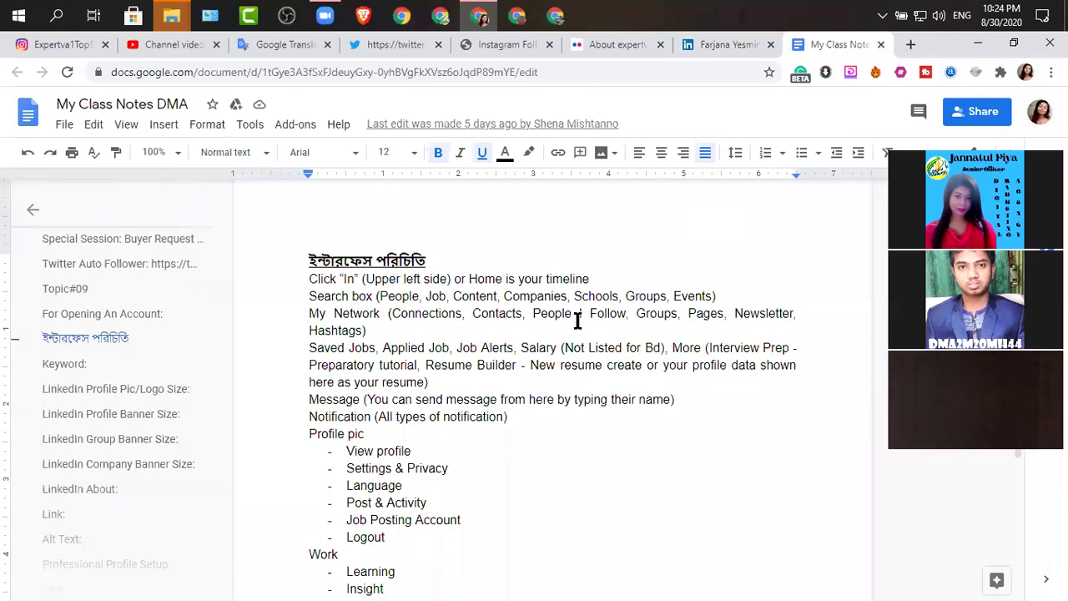
left_click_drag(301, 279, 483, 589)
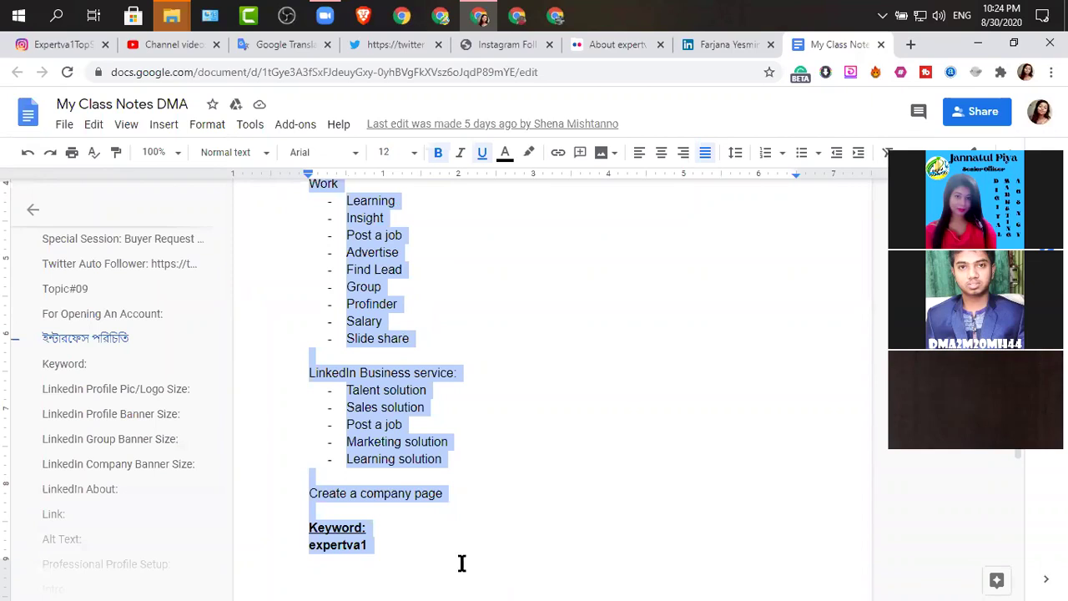
left_click(426, 519)
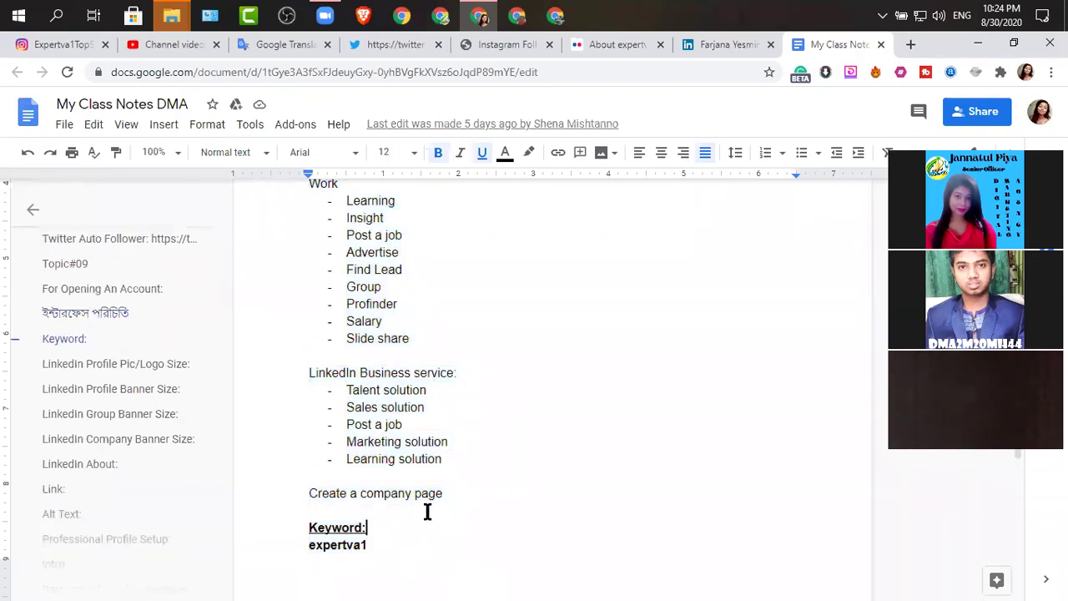
scroll(426, 505, "down", 1)
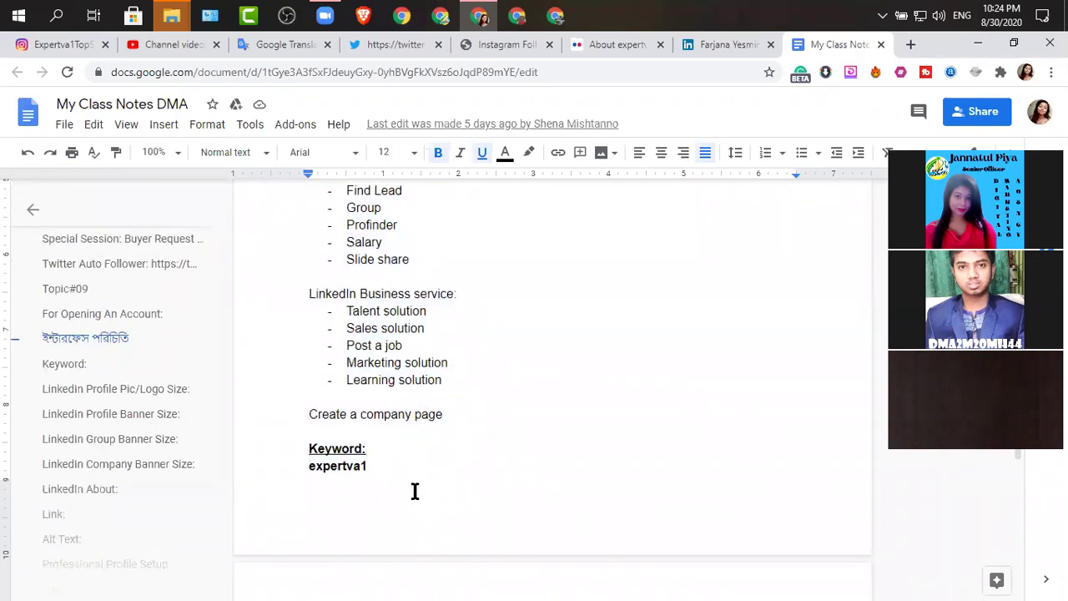
Step: Examine the Keyword section and highlight the "Best seller & Top Digital Marketing Strategist, Planner, Optimizer, Traffic Generator Services by expertva1" sentence
scroll(413, 492, "down", 2)
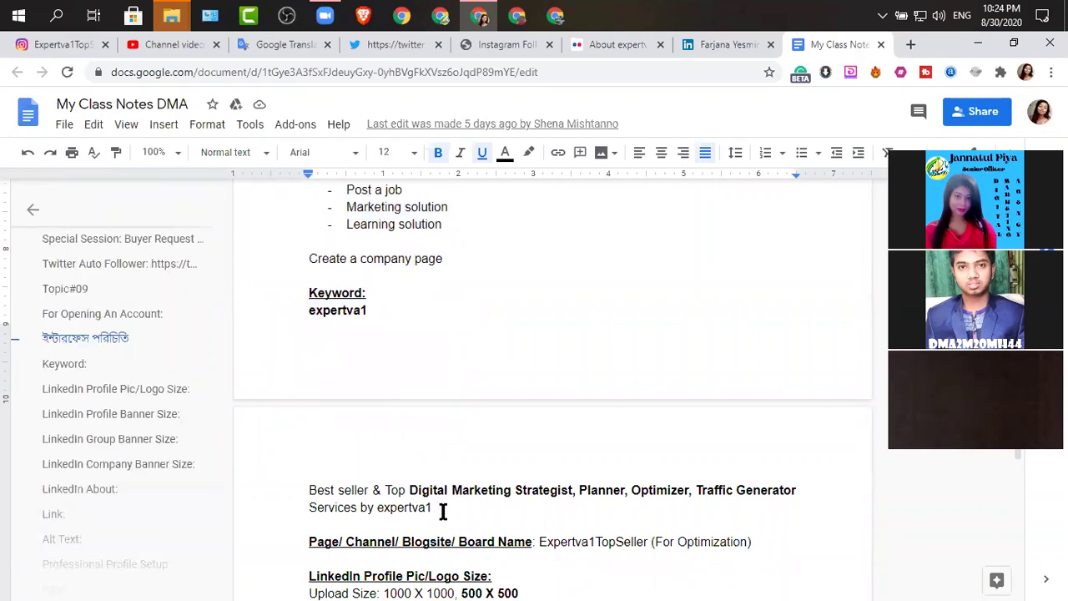
double_click(384, 490)
left_click(435, 506)
left_click(307, 490, "shift")
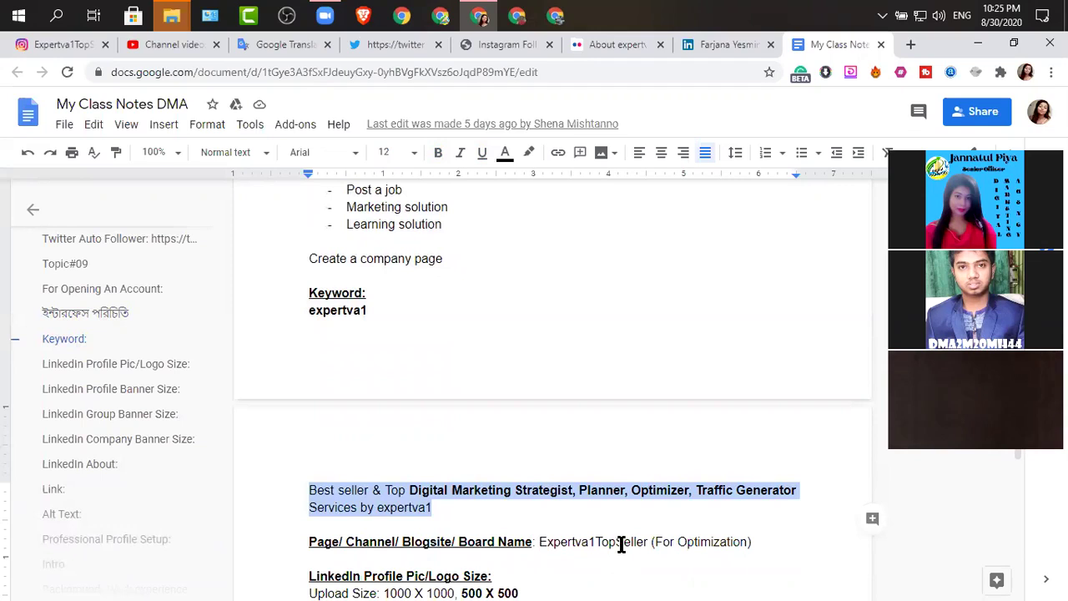
left_click_drag(615, 542, 594, 541)
left_click(433, 509)
Step: Highlight the page/channel/blogsite/board name "Expertva1TopSeller (For Optimization)" in the class notes
scroll(474, 505, "down", 2)
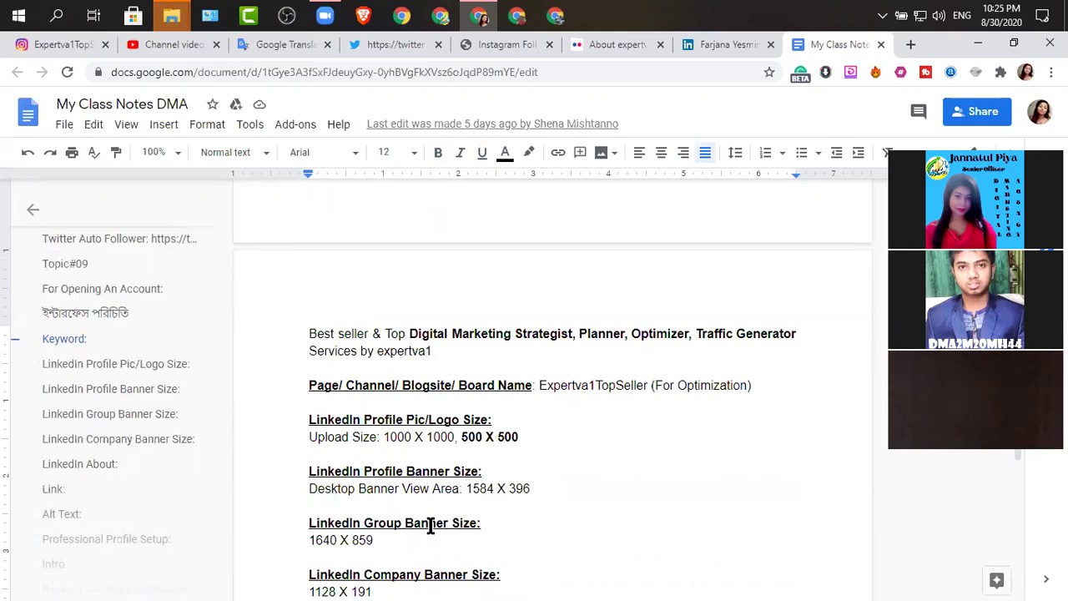
left_click(520, 436)
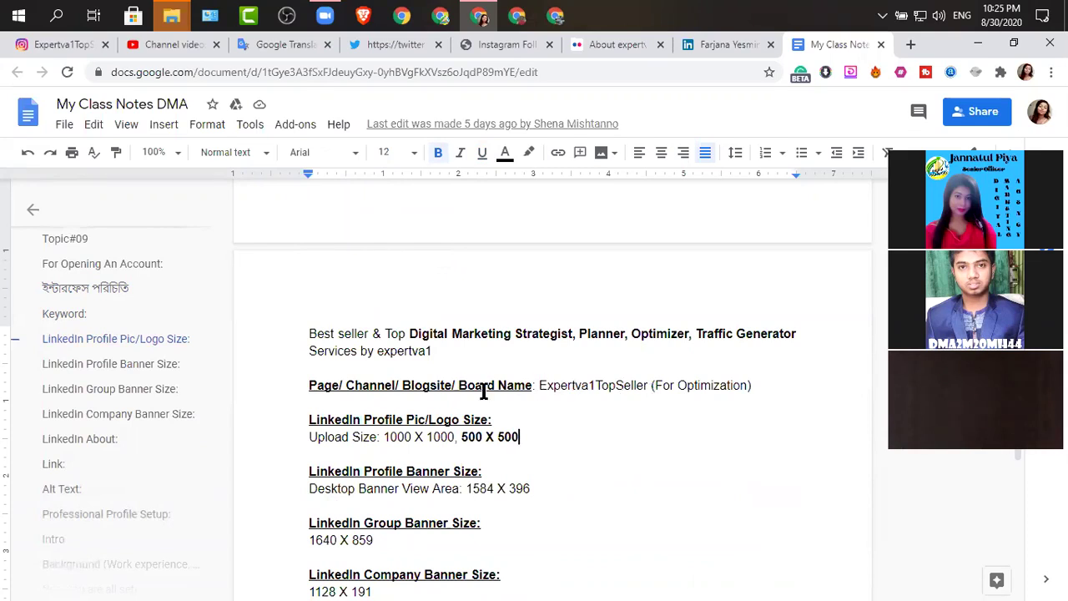
left_click_drag(538, 385, 764, 387)
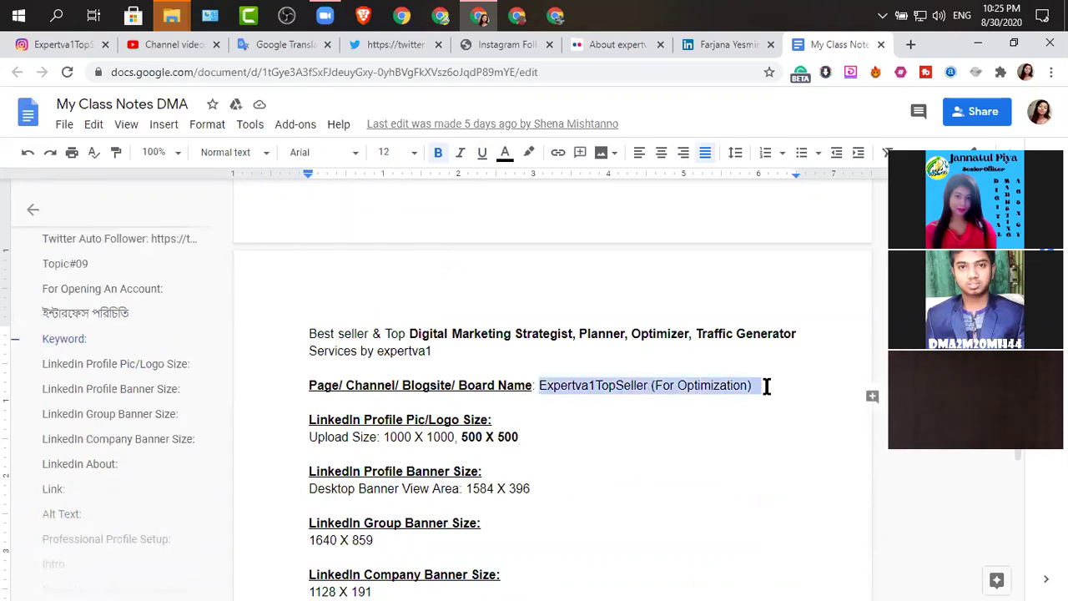
left_click(649, 385)
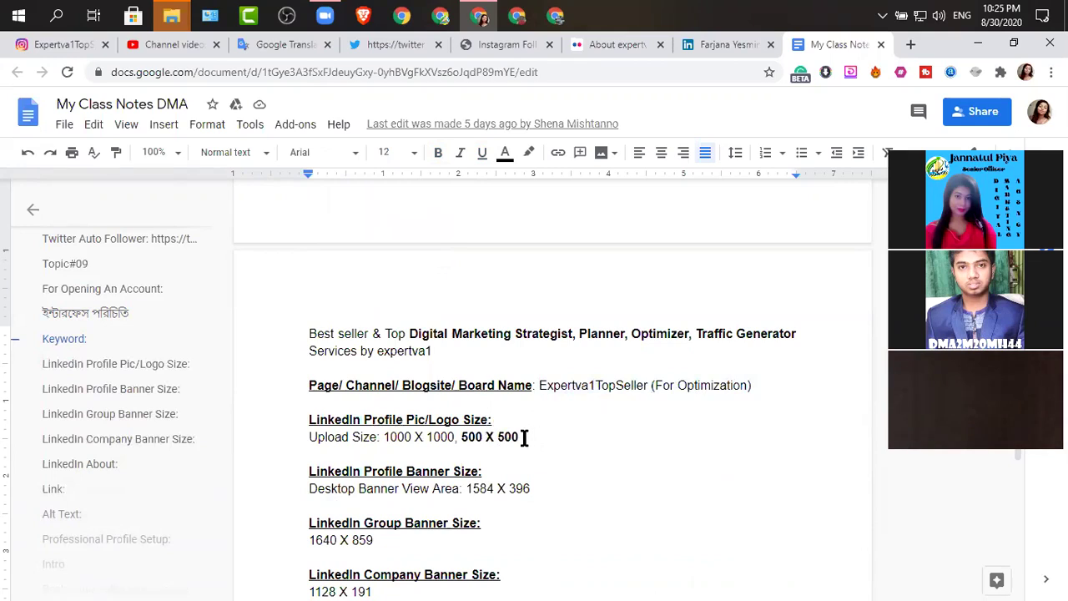
Step: Highlight the 500 X 500 profile picture size and the 1584 X 396 profile banner size in the notes
left_click_drag(524, 437, 460, 442)
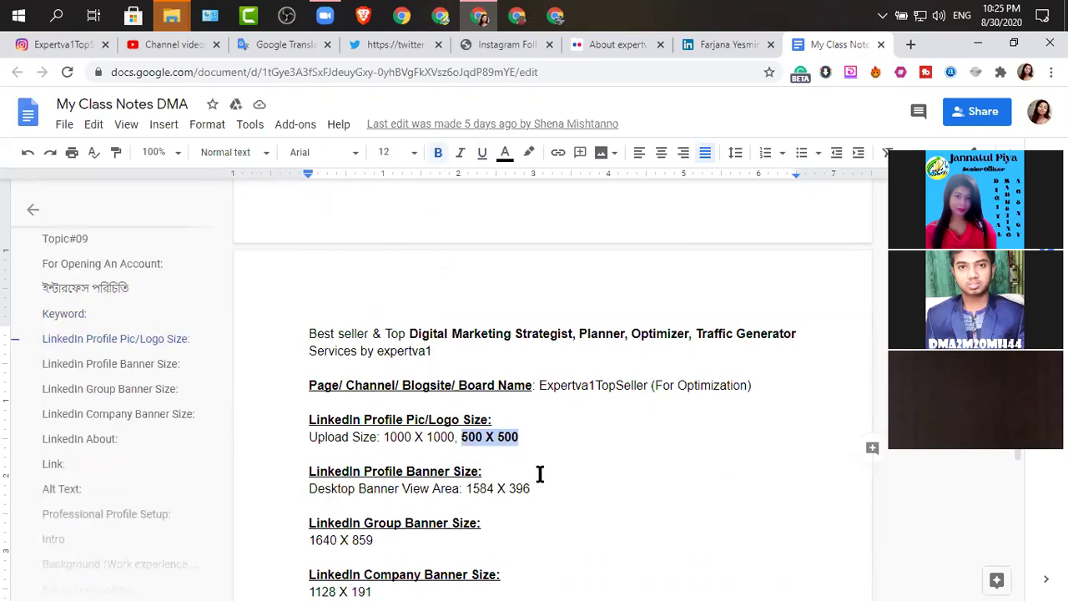
scroll(539, 473, "down", 2)
left_click_drag(538, 411, 464, 410)
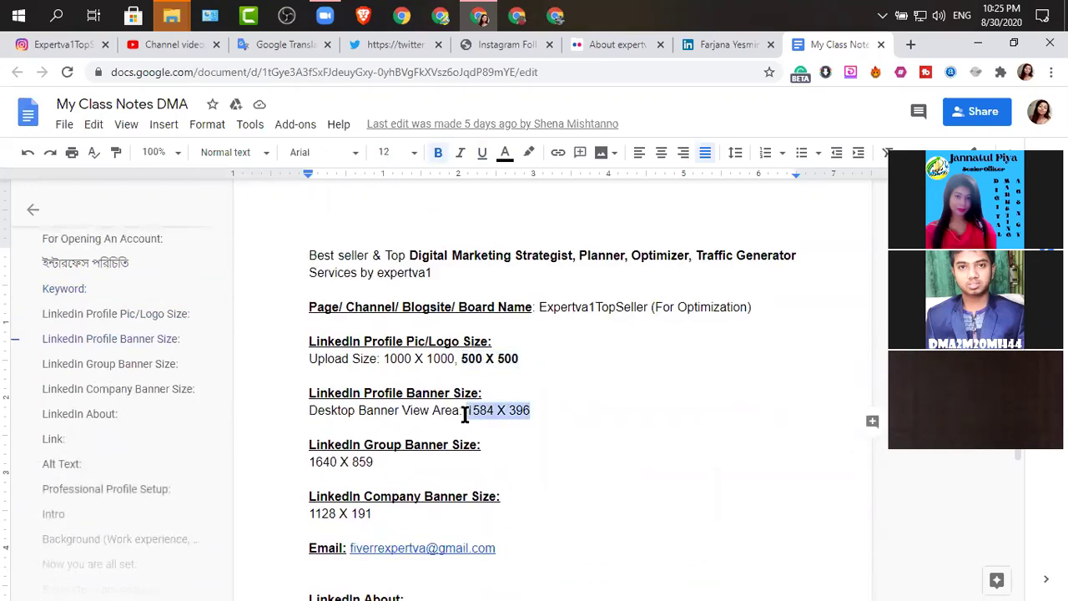
left_click(541, 412)
Step: Highlight the 1640 X 859 group banner size and the 1128 X 191 company banner size in the notes
left_click_drag(377, 464, 308, 465)
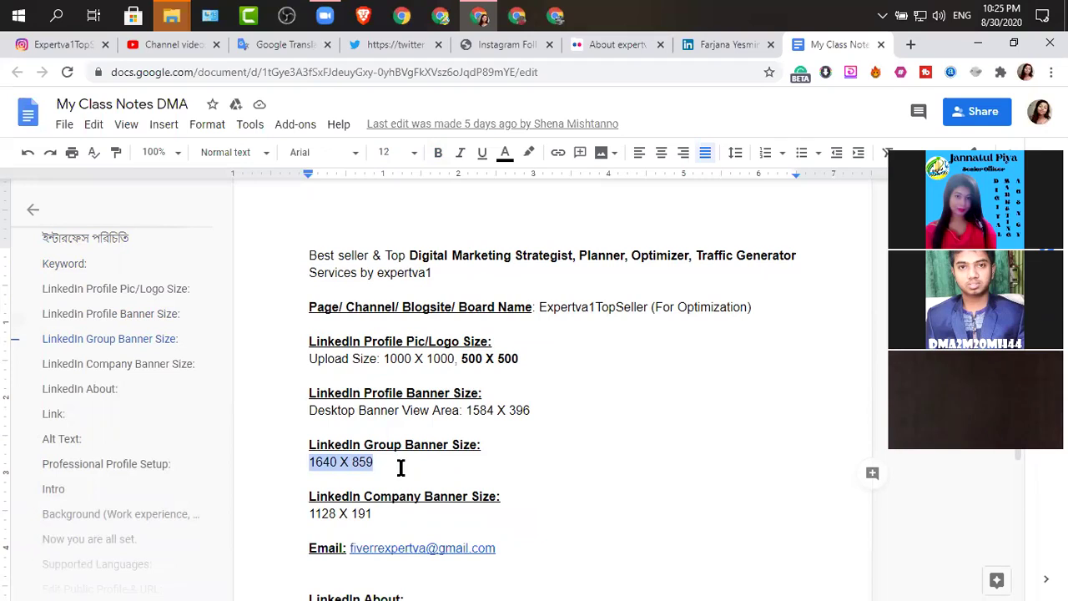
scroll(400, 467, "down", 2)
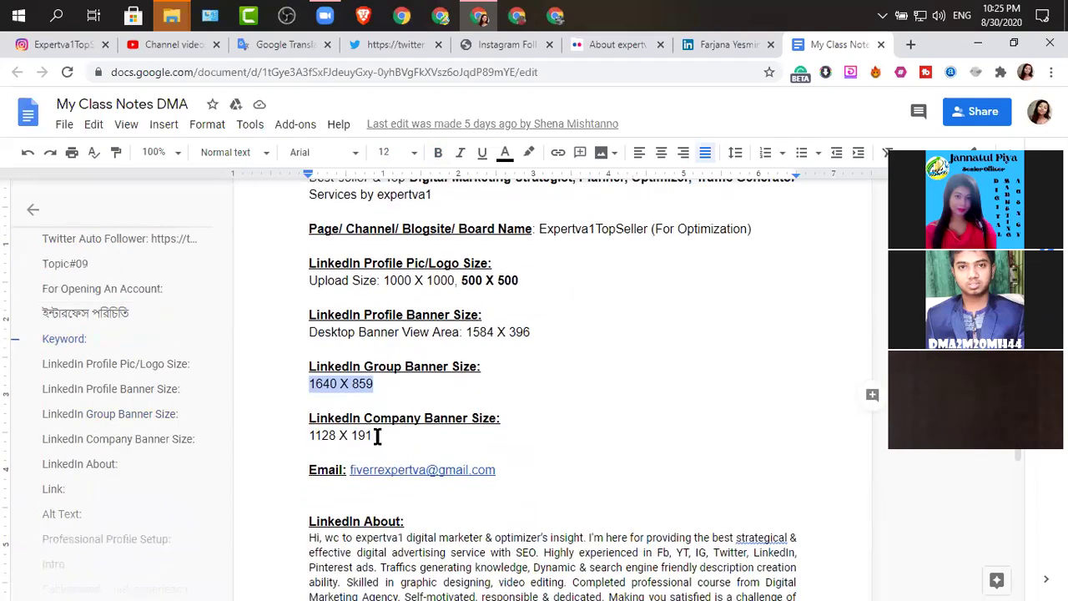
left_click_drag(371, 435, 295, 435)
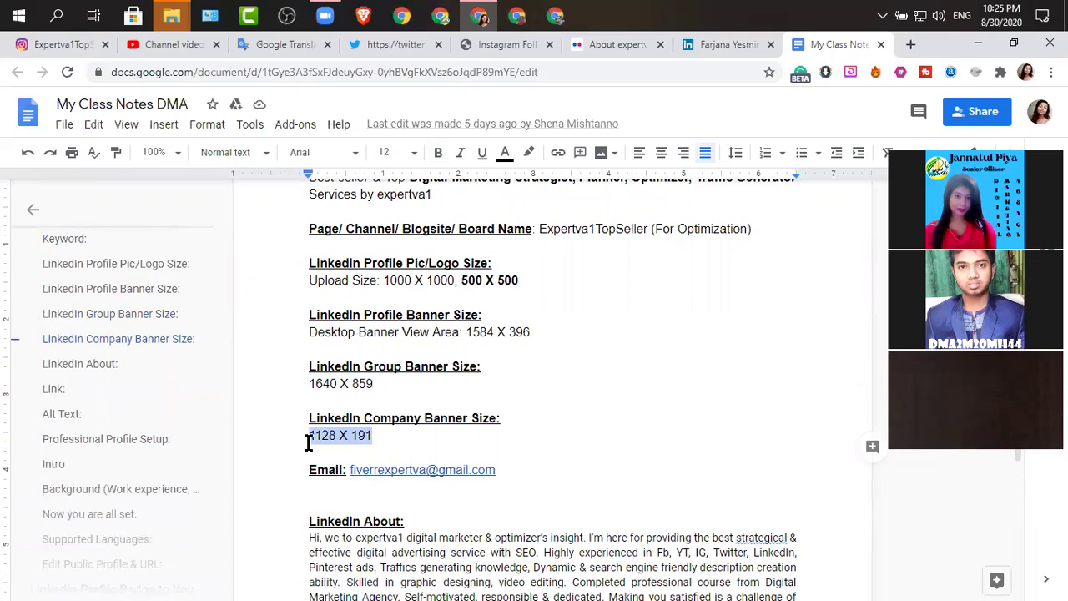
left_click(378, 435)
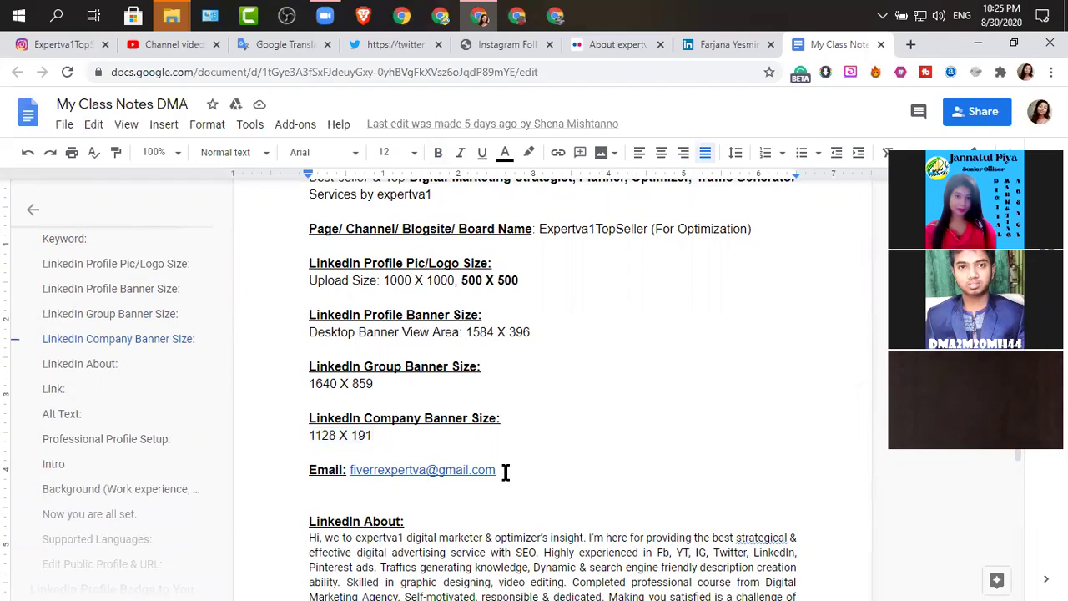
Step: Highlight the contact email address in the notes, above the LinkedIn About section
double_click(348, 469)
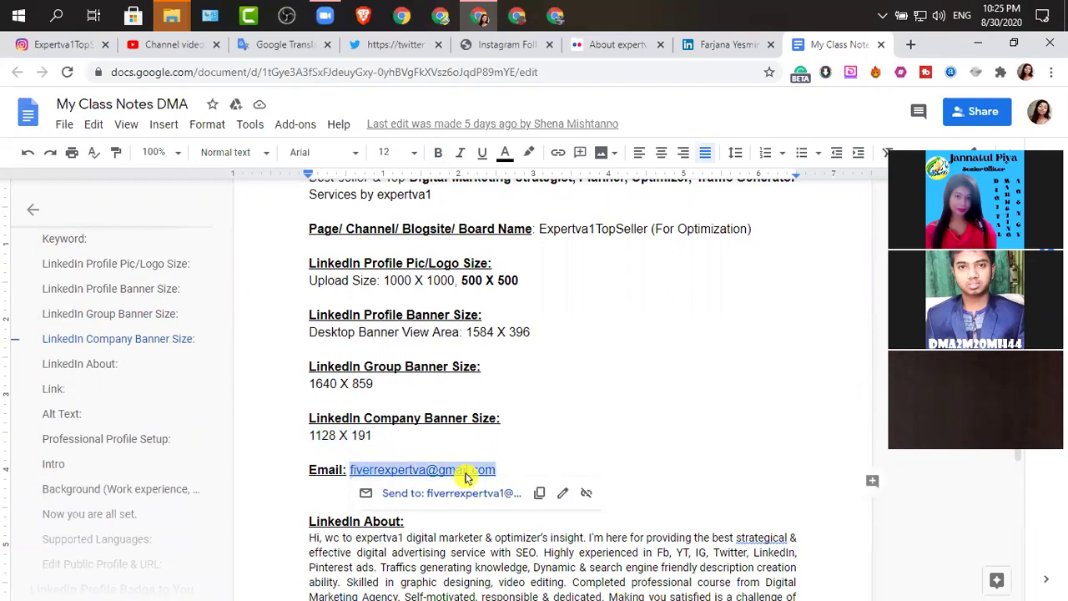
left_click(507, 469)
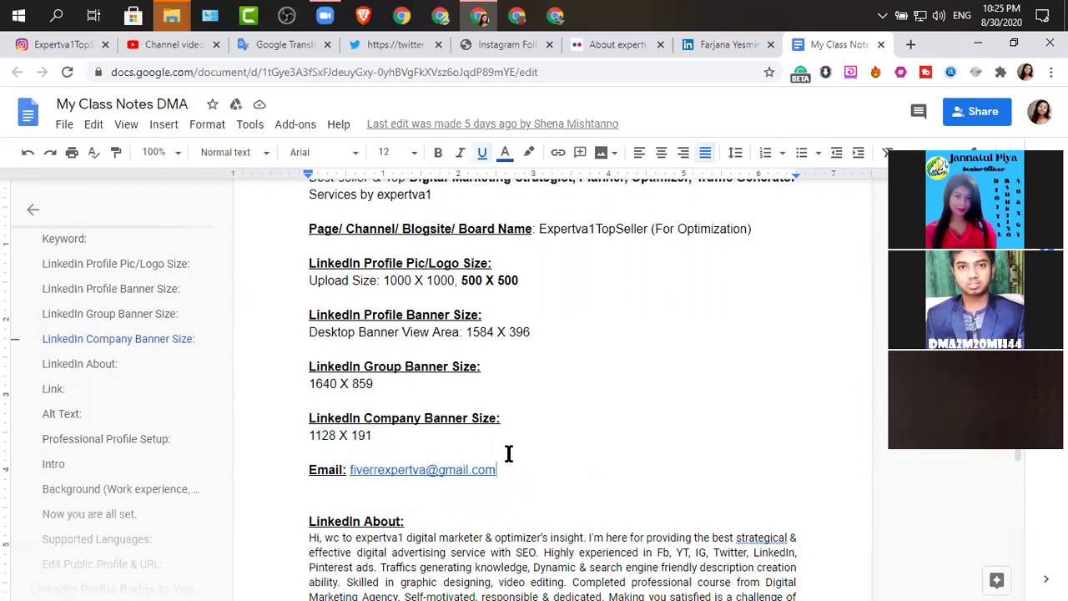
scroll(520, 437, "down", 2)
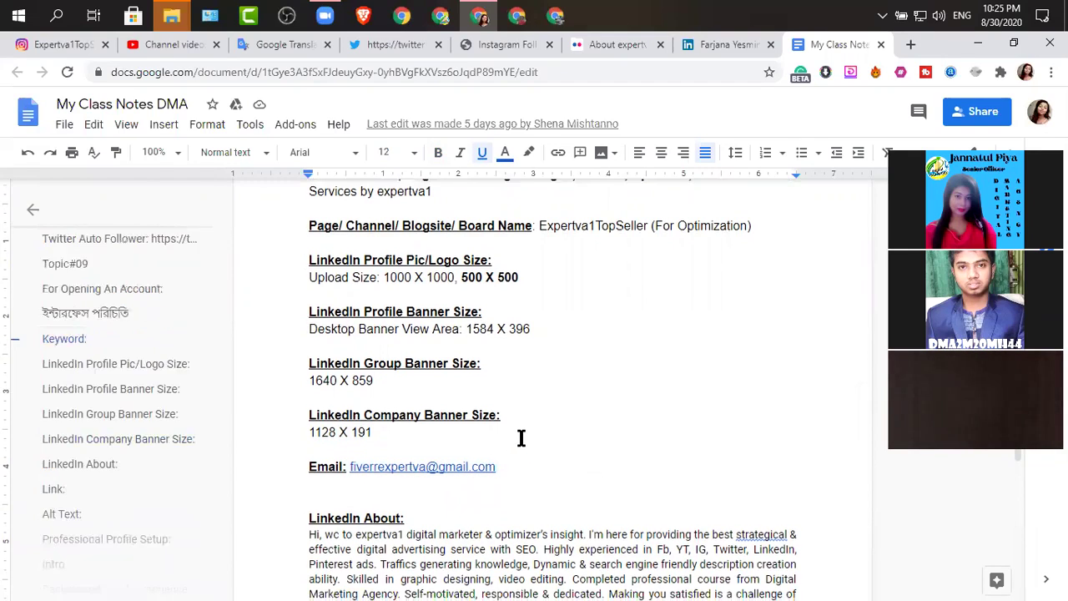